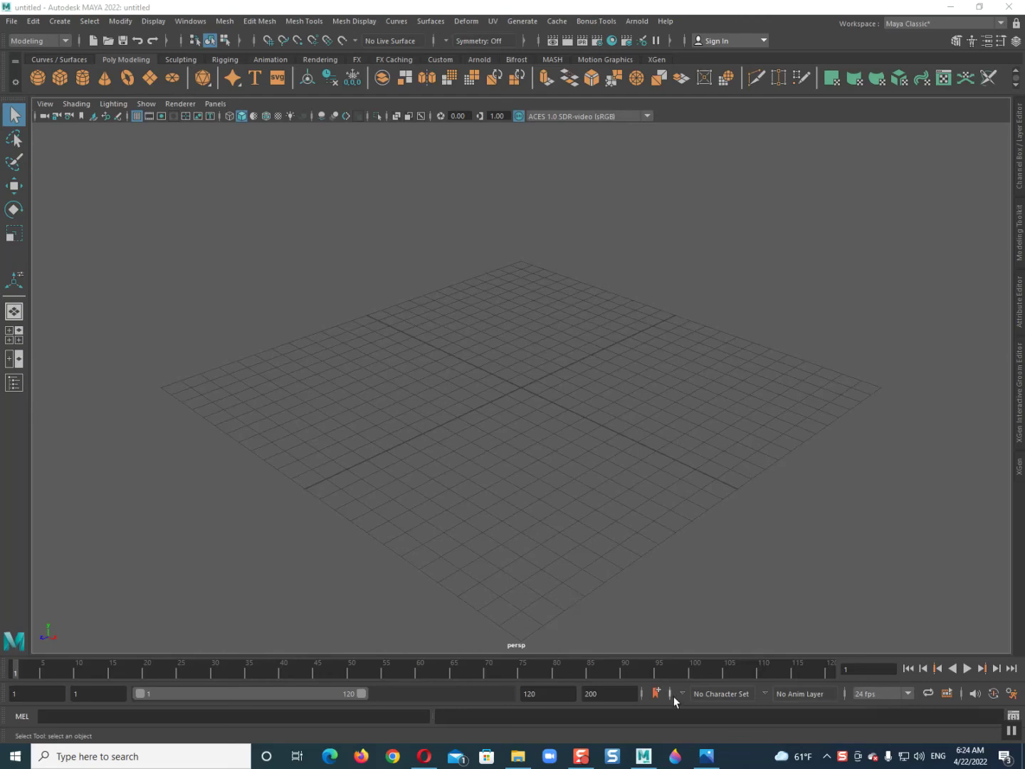
# Step: Look over the coffee table reference photo, then close it
pyautogui.click(706, 756)
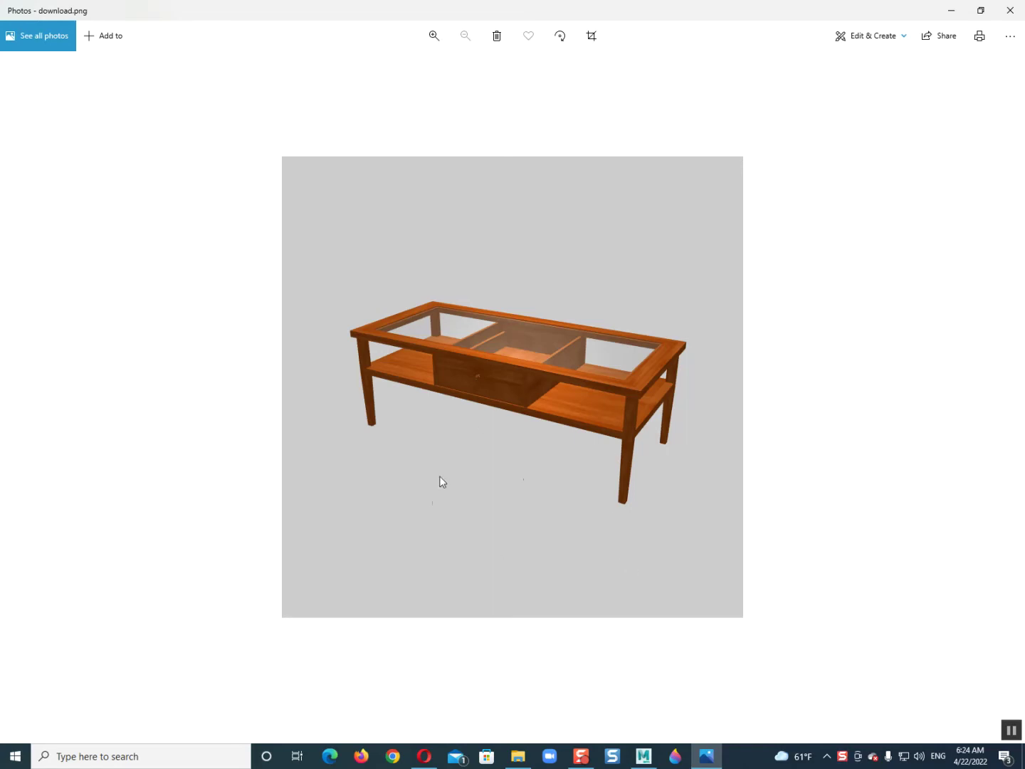
pyautogui.scroll(1, 587, 479)
pyautogui.scroll(1, 587, 479)
pyautogui.scroll(-1, 586, 479)
pyautogui.scroll(-1, 587, 479)
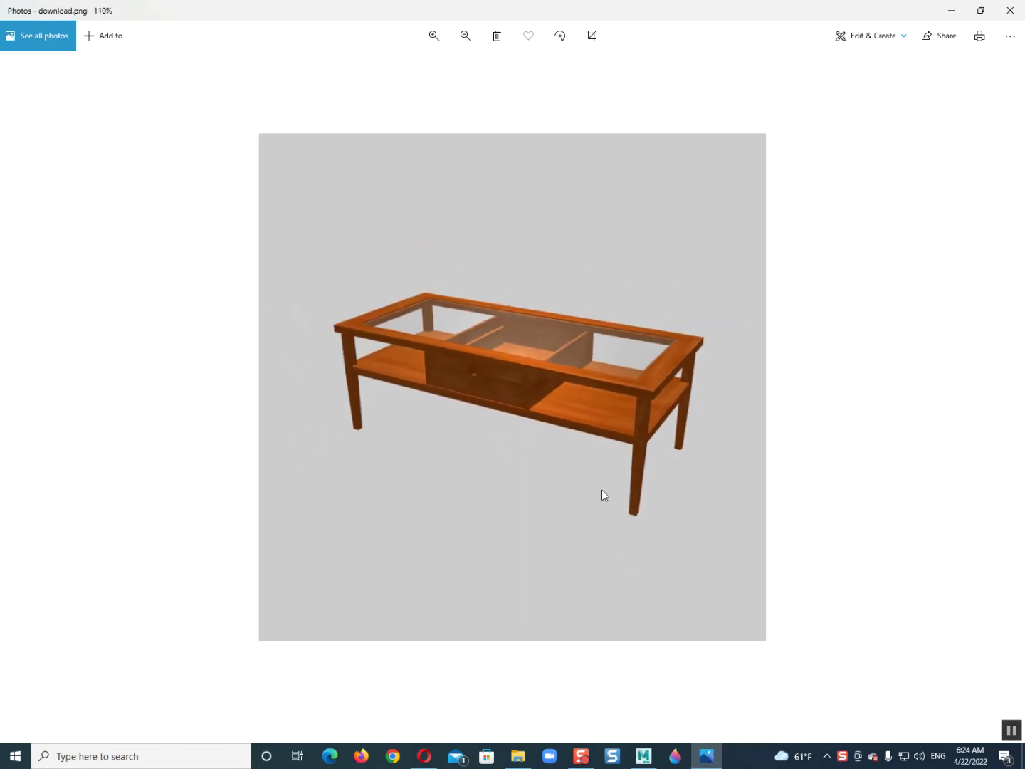
pyautogui.click(939, 8)
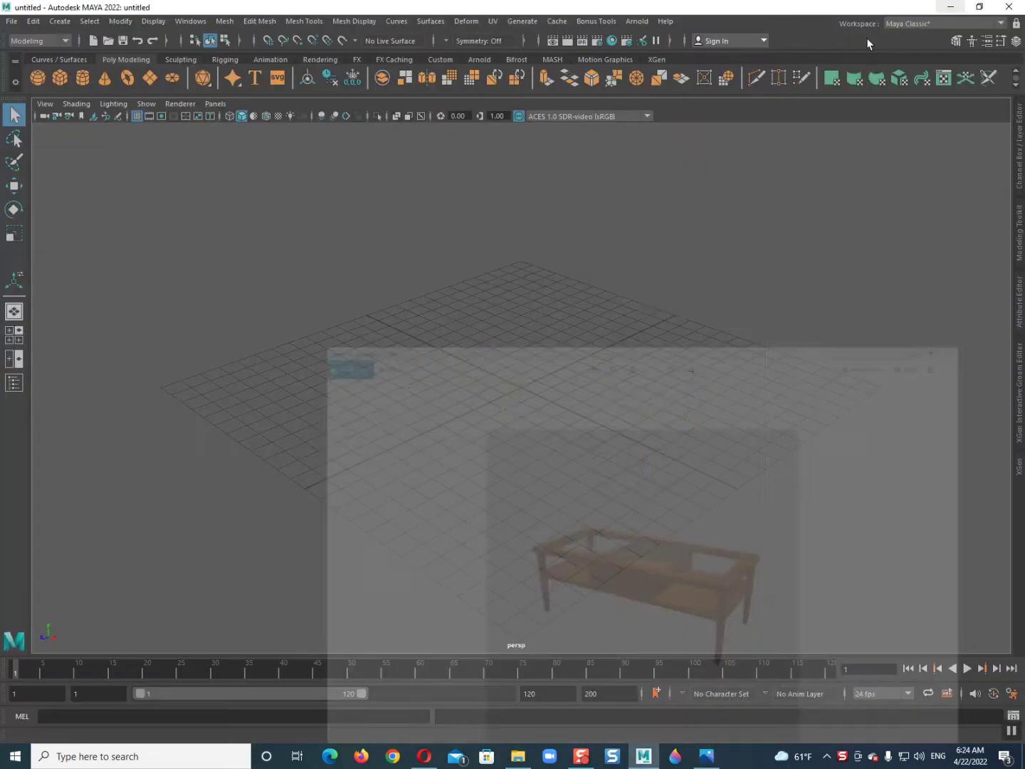
pyautogui.moveTo(496, 342)
pyautogui.mouseDown()
pyautogui.moveTo(560, 419)
pyautogui.moveTo(551, 402)
pyautogui.mouseUp()
# Step: In front view, import download.png from the Desktop 'ref imagesss' folder as an image plane
pyautogui.press('space')
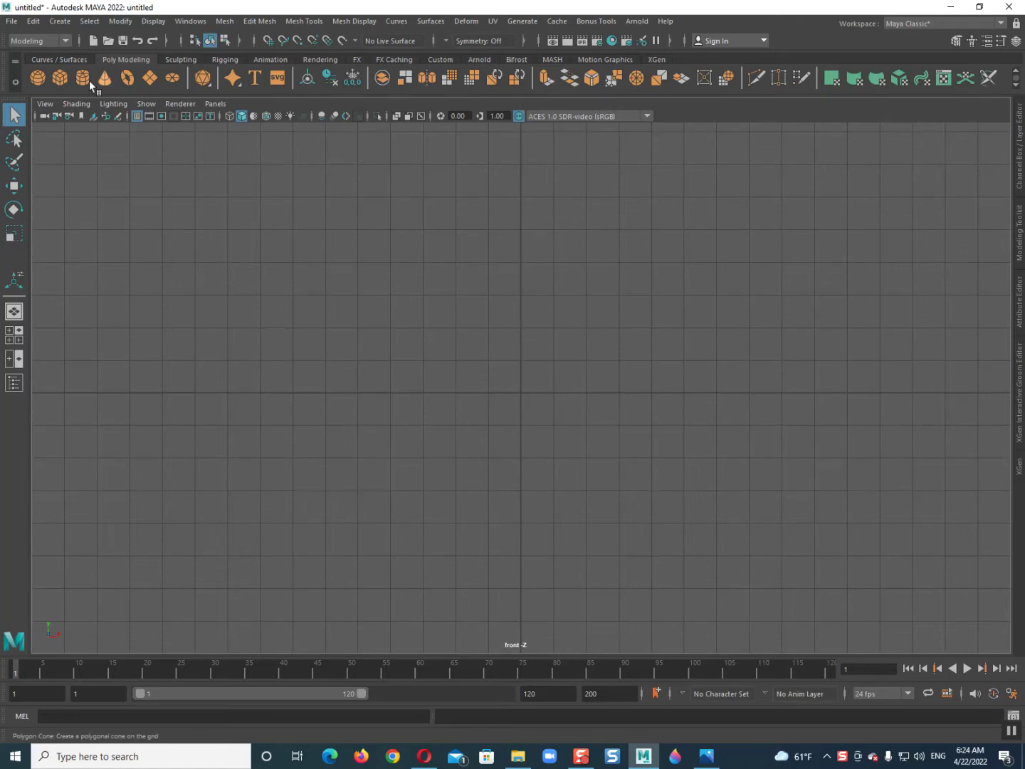
pyautogui.click(103, 117)
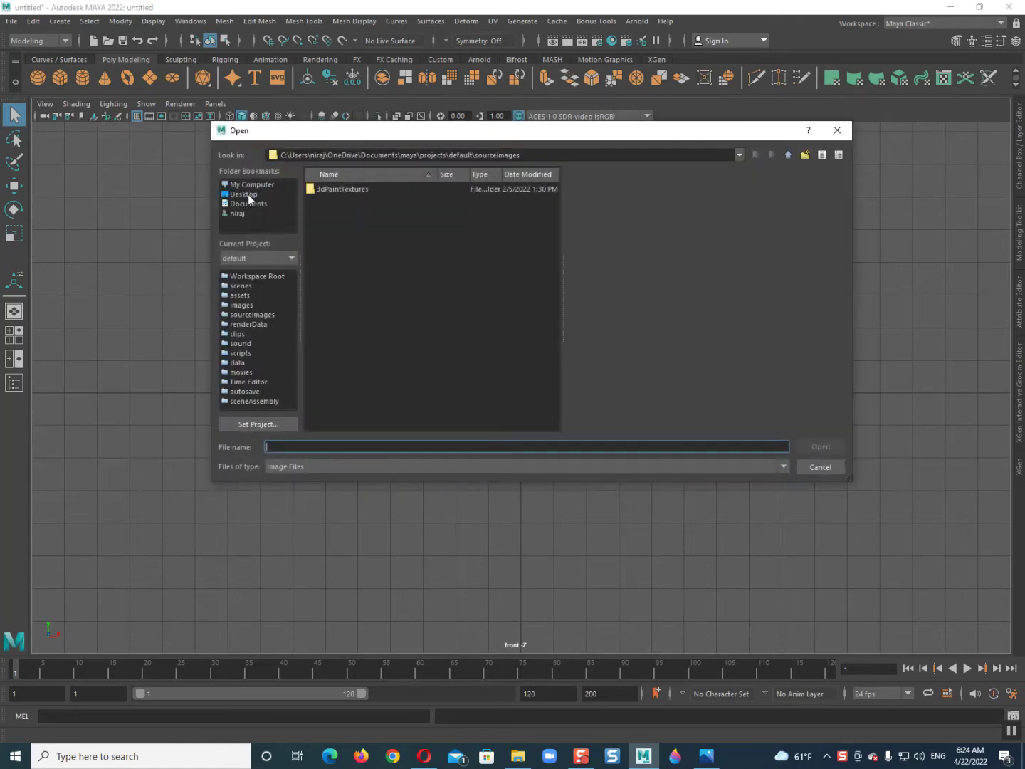
pyautogui.click(243, 195)
pyautogui.doubleClick(338, 302)
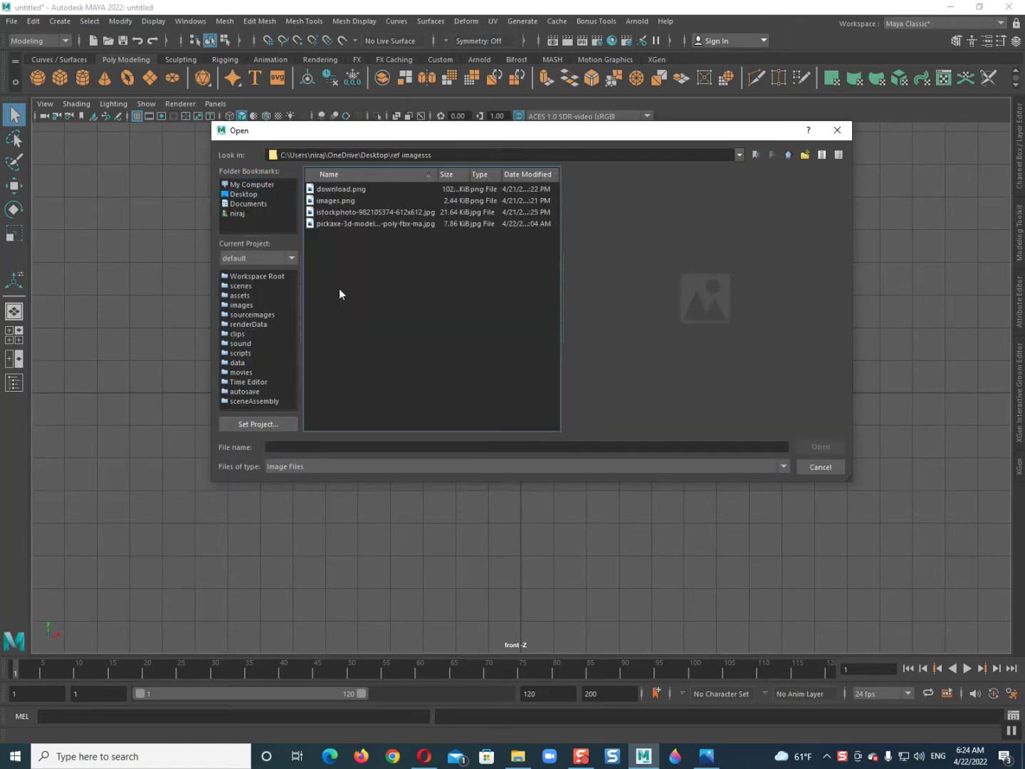
pyautogui.click(344, 189)
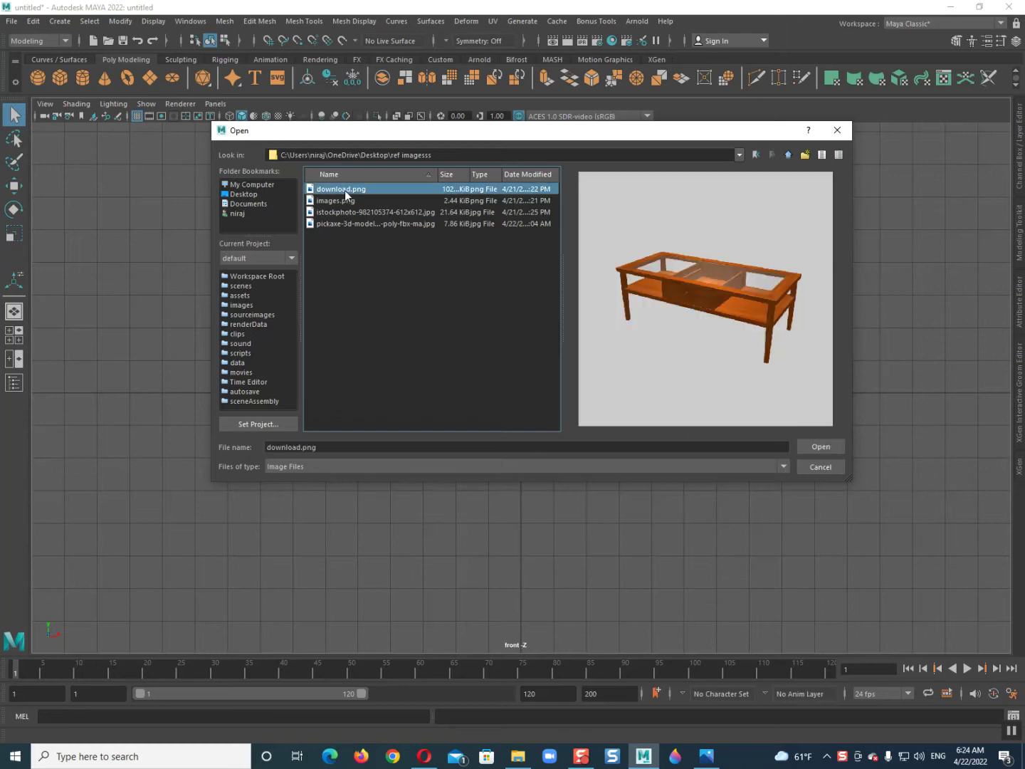
pyautogui.press('Return')
pyautogui.scroll(-2, 508, 406)
# Step: Enlarge the image plane uniformly and raise it above the grid
pyautogui.press('r')
pyautogui.moveTo(551, 394); pyautogui.dragTo(690, 423)
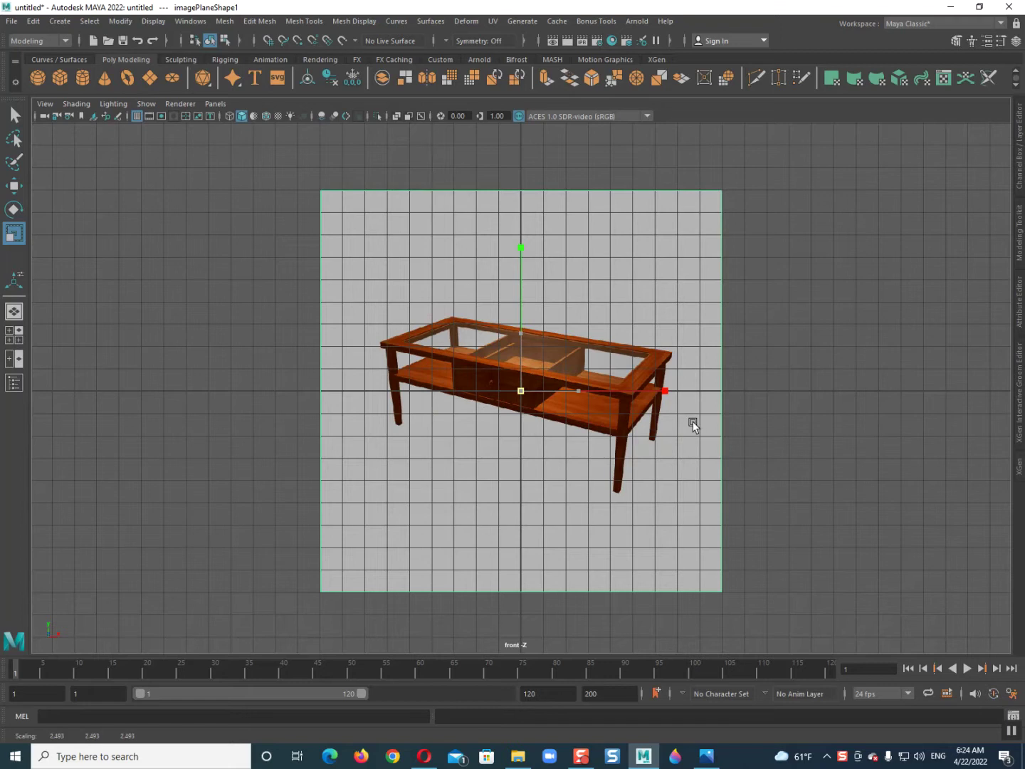
pyautogui.press('w')
pyautogui.moveTo(522, 328); pyautogui.dragTo(509, 145)
pyautogui.press('space')
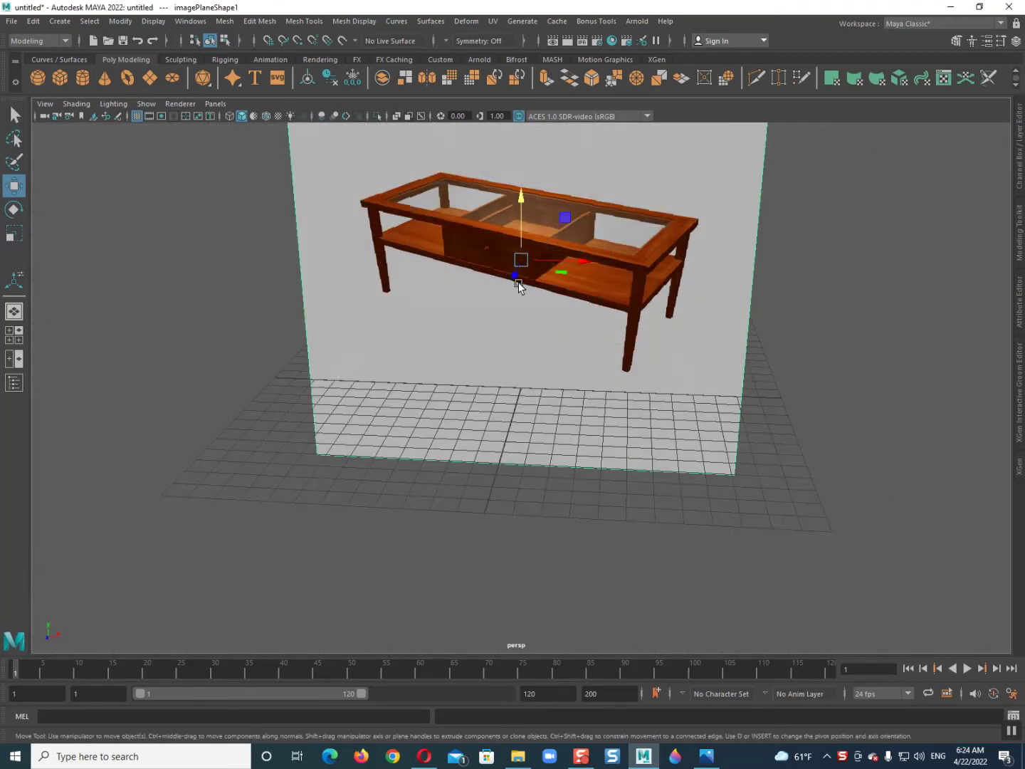
pyautogui.keyDown('alt'); pyautogui.moveTo(599, 346); pyautogui.dragTo(498, 359); pyautogui.keyUp('alt')
pyautogui.moveTo(468, 317)
pyautogui.keyDown('alt'); pyautogui.mouseDown()
pyautogui.moveTo(628, 260)
pyautogui.moveTo(601, 313)
pyautogui.moveTo(632, 300)
pyautogui.moveTo(517, 445)
pyautogui.mouseUp(); pyautogui.keyUp('alt')
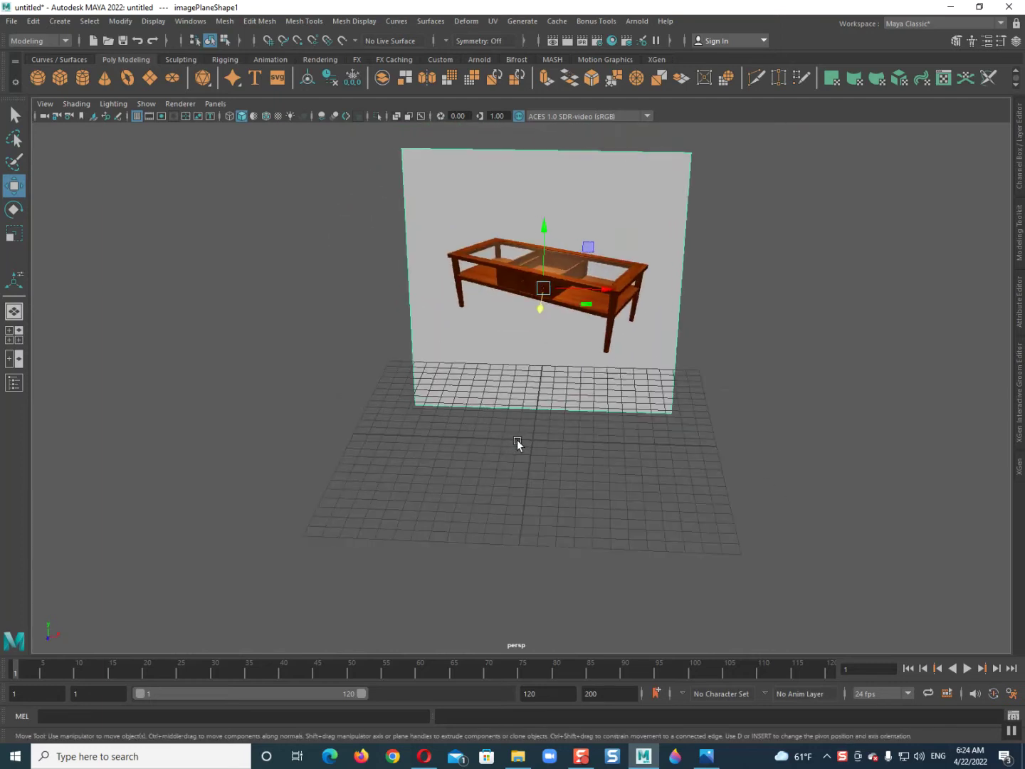
# Step: Put the image plane on a new layer1 set to Reference
pyautogui.click(1020, 152)
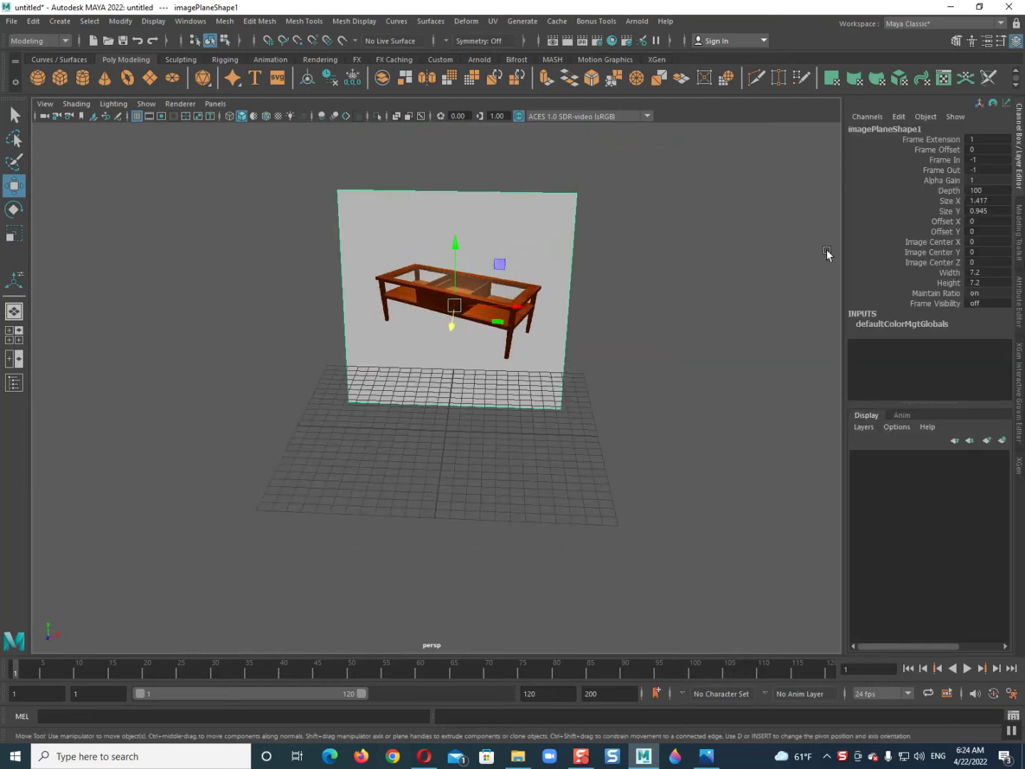
pyautogui.click(1003, 440)
pyautogui.click(887, 458)
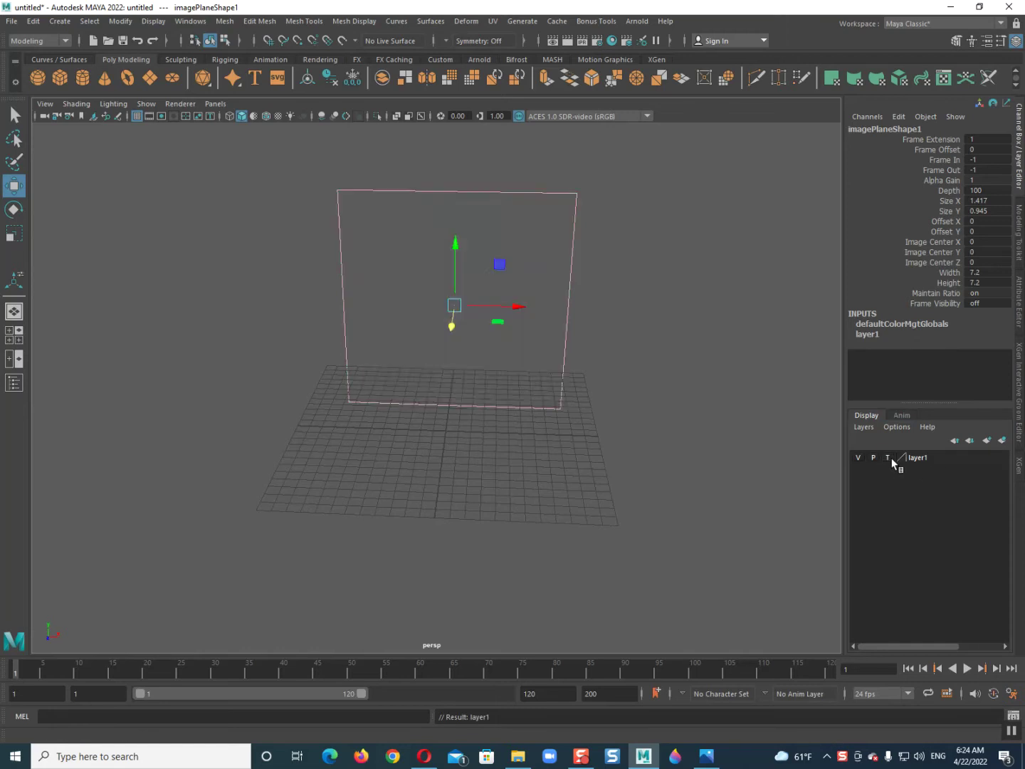
pyautogui.click(313, 267)
pyautogui.moveTo(326, 336)
pyautogui.keyDown('alt'); pyautogui.mouseDown()
pyautogui.moveTo(271, 355)
pyautogui.moveTo(428, 366)
pyautogui.moveTo(379, 405)
pyautogui.moveTo(337, 409)
pyautogui.moveTo(365, 381)
pyautogui.moveTo(468, 373)
pyautogui.mouseUp(); pyautogui.keyUp('alt')
pyautogui.scroll(3, 379, 405)
pyautogui.keyDown('shift'); pyautogui.moveTo(470, 374); pyautogui.dragTo(469, 401, button='right'); pyautogui.keyUp('shift')
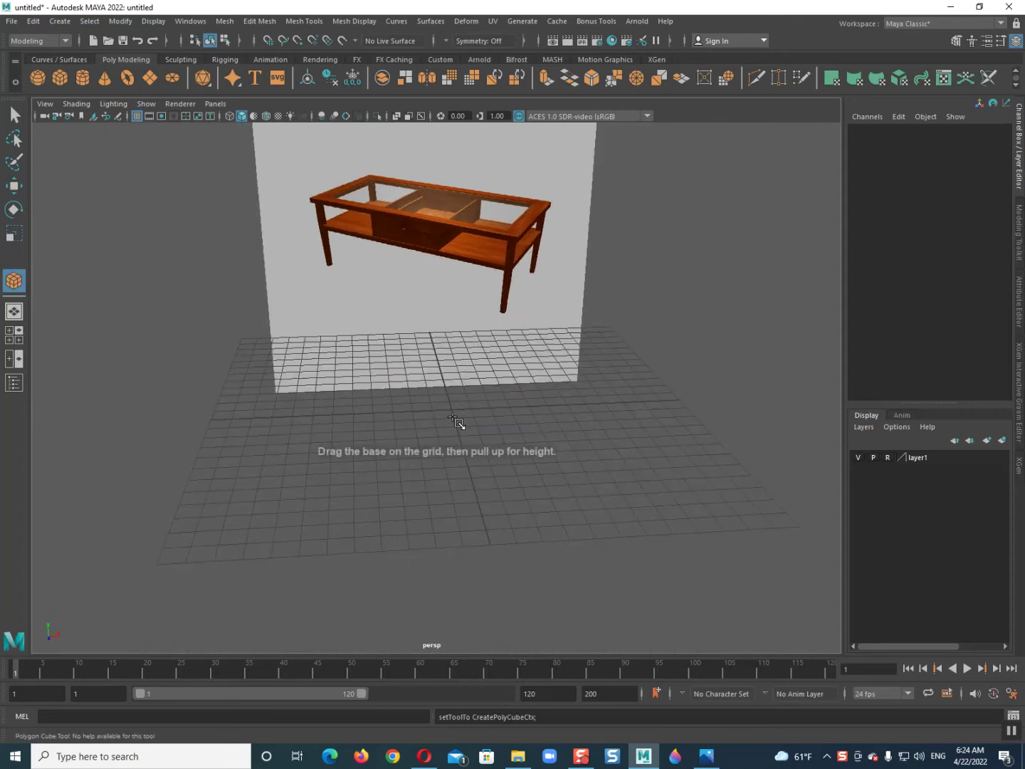
# Step: Draw a tall thin 0.609 × 6.218 × 0.671 box and taper its bottom vertices inward
pyautogui.moveTo(504, 468)
pyautogui.keyDown('alt'); pyautogui.mouseDown()
pyautogui.moveTo(492, 503)
pyautogui.moveTo(509, 497)
pyautogui.mouseUp(); pyautogui.keyUp('alt')
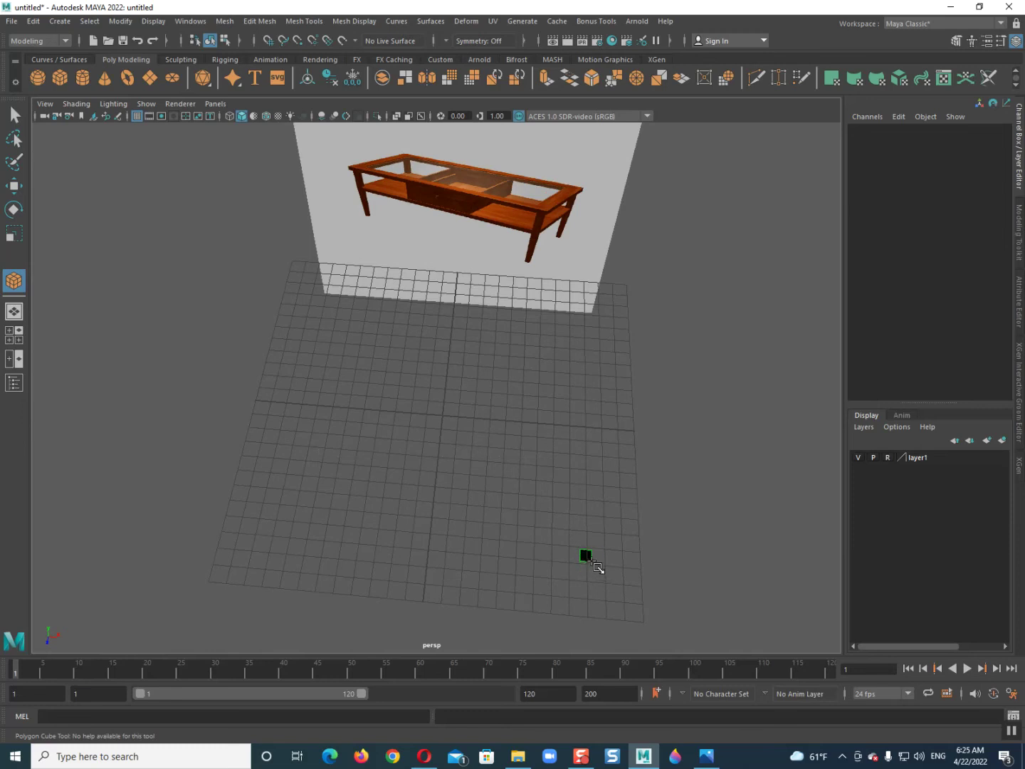
pyautogui.moveTo(597, 567)
pyautogui.mouseDown()
pyautogui.moveTo(586, 555)
pyautogui.moveTo(604, 362)
pyautogui.moveTo(568, 447)
pyautogui.moveTo(509, 435)
pyautogui.moveTo(443, 442)
pyautogui.mouseUp()
pyautogui.press('w')
pyautogui.press('F9')
pyautogui.moveTo(381, 395)
pyautogui.keyDown('alt'); pyautogui.mouseDown()
pyautogui.moveTo(467, 462)
pyautogui.moveTo(561, 512)
pyautogui.moveTo(538, 484)
pyautogui.mouseUp(); pyautogui.keyUp('alt')
pyautogui.press('r')
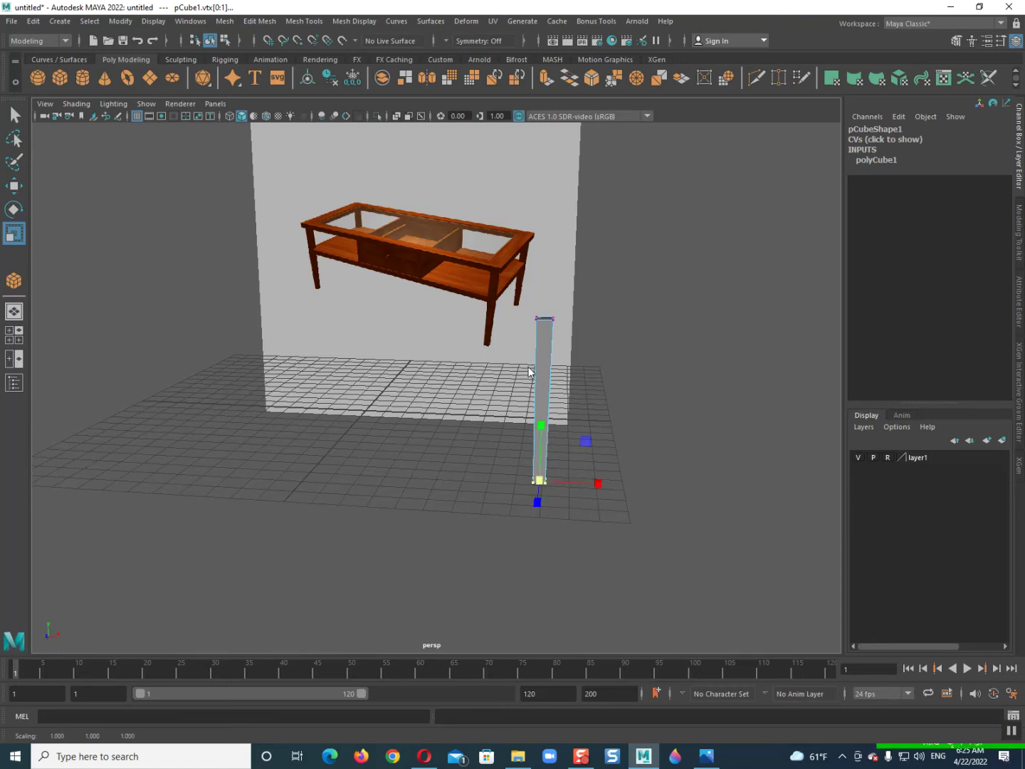
pyautogui.press('F8')
# Step: In top view, try copying the leg to the left, then delete the unwanted copy
pyautogui.keyDown('alt'); pyautogui.moveTo(464, 407); pyautogui.dragTo(478, 416); pyautogui.keyUp('alt')
pyautogui.press('space')
pyautogui.click(149, 406)
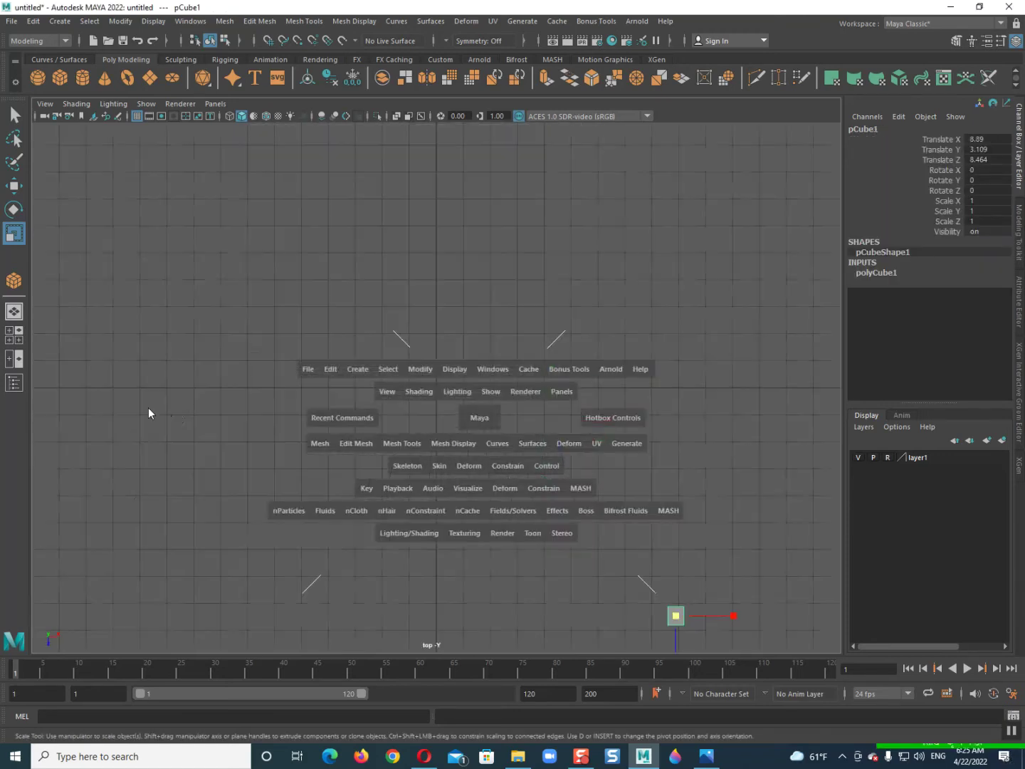
pyautogui.scroll(3, 480, 491)
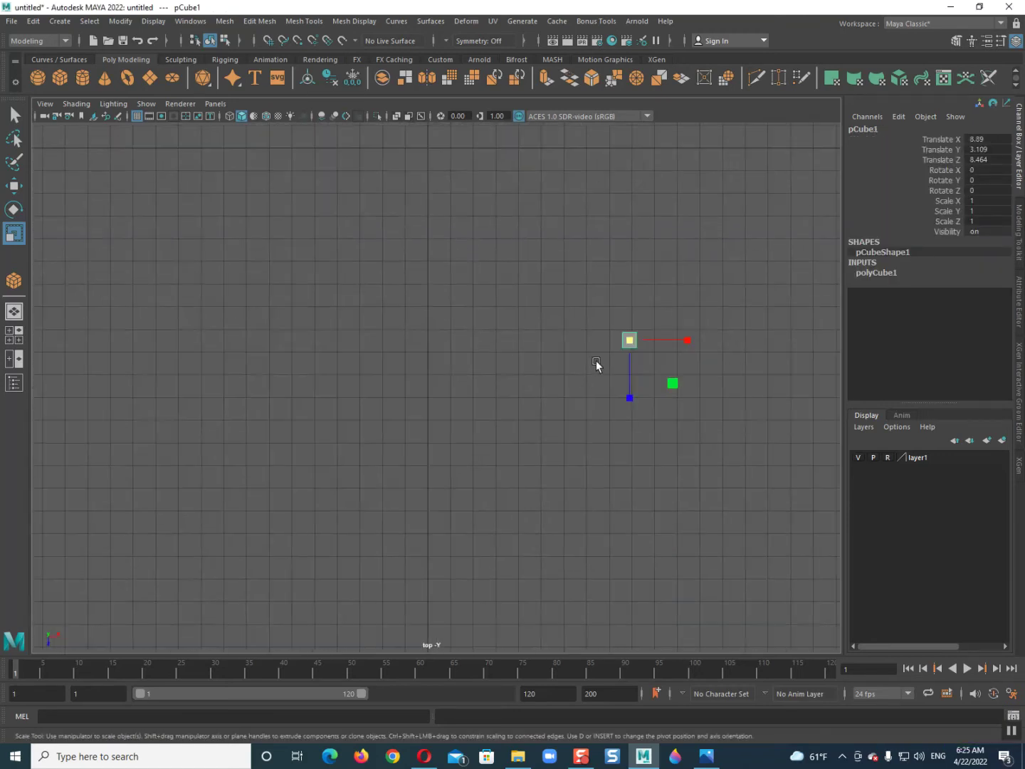
pyautogui.press('w')
pyautogui.moveTo(630, 341)
pyautogui.keyDown('shift'); pyautogui.mouseDown()
pyautogui.moveTo(584, 354)
pyautogui.moveTo(443, 346)
pyautogui.mouseUp(); pyautogui.keyUp('shift')
pyautogui.press('Delete')
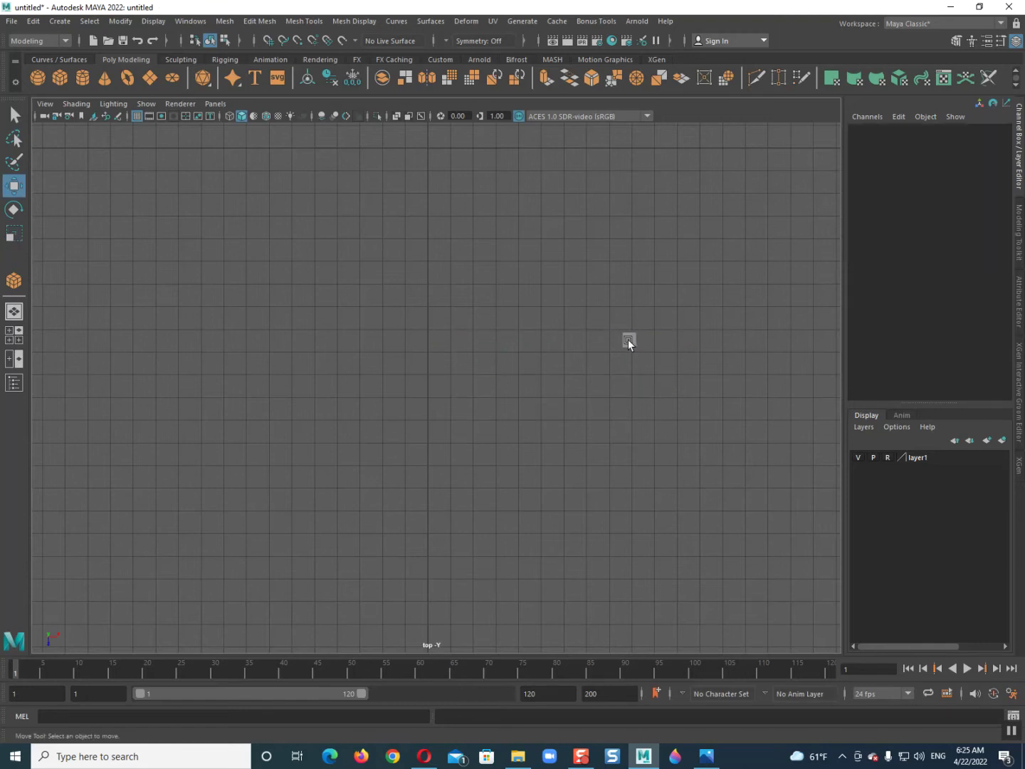
# Step: In top view, copy the leg into four corners of a rectangle and space them apart
pyautogui.click(628, 342)
pyautogui.moveTo(665, 342)
pyautogui.keyDown('shift'); pyautogui.mouseDown()
pyautogui.moveTo(470, 354)
pyautogui.moveTo(477, 348)
pyautogui.mouseUp(); pyautogui.keyUp('shift')
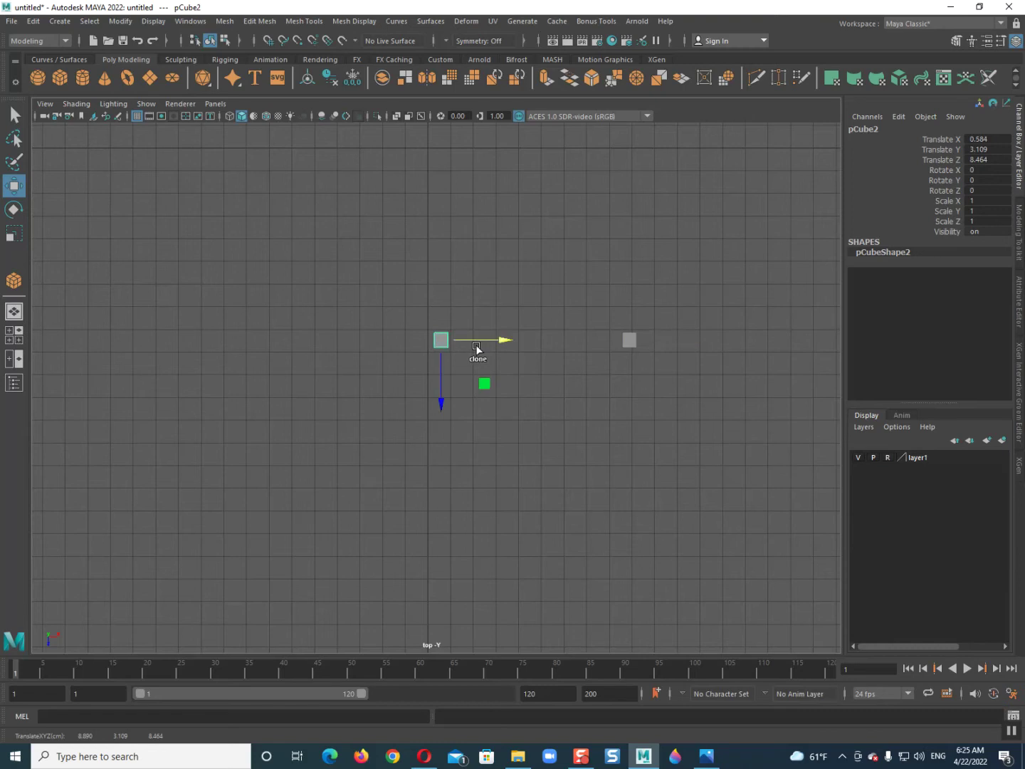
pyautogui.moveTo(380, 240)
pyautogui.mouseDown()
pyautogui.moveTo(642, 414)
pyautogui.moveTo(634, 546)
pyautogui.moveTo(622, 516)
pyautogui.mouseUp()
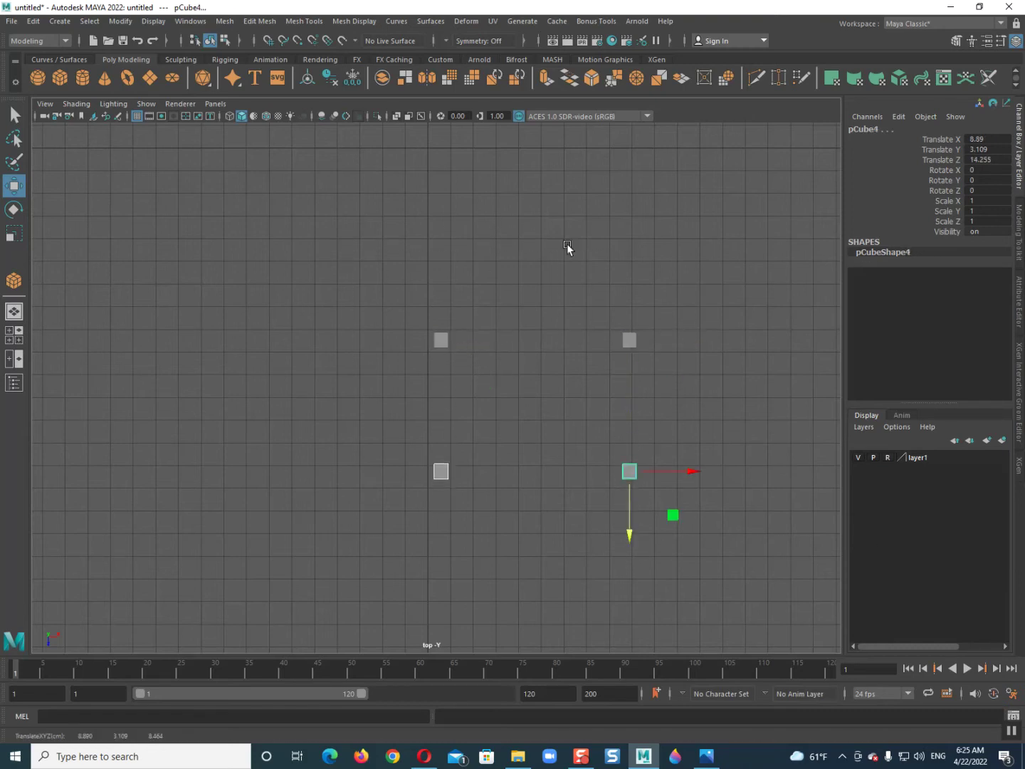
pyautogui.moveTo(557, 238); pyautogui.dragTo(719, 371)
pyautogui.moveTo(670, 340); pyautogui.dragTo(720, 340)
pyautogui.click(648, 304)
# Step: In perspective, pull the front legs forward and slide the right-hand legs further right
pyautogui.press('space')
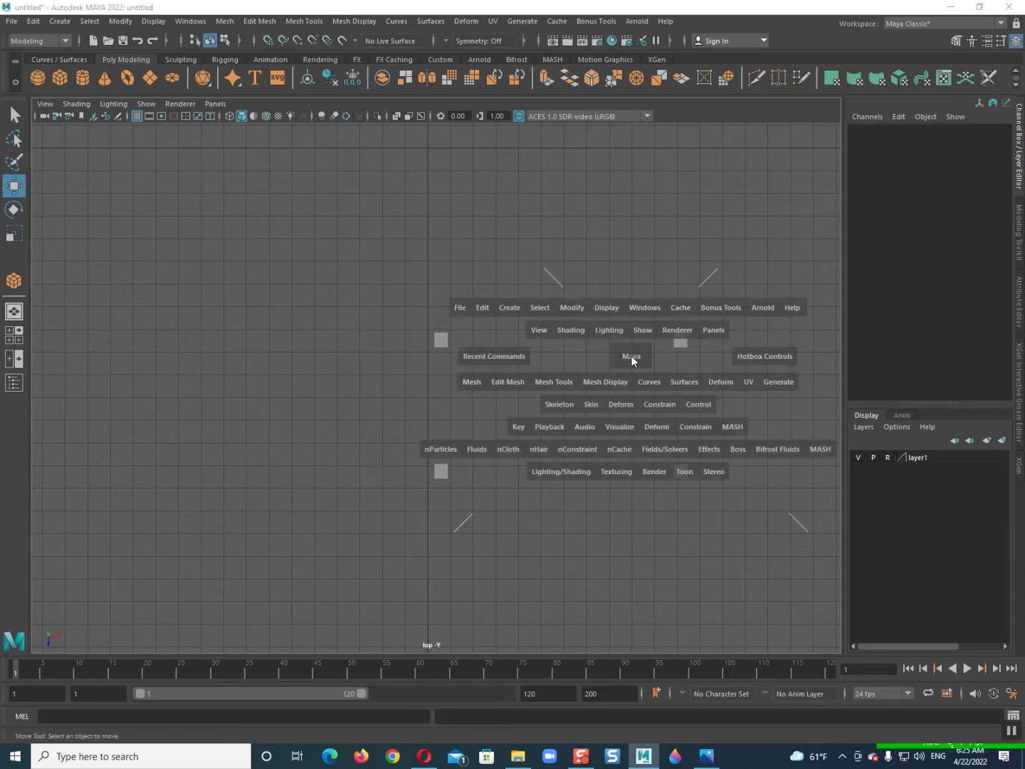
pyautogui.moveTo(631, 356); pyautogui.dragTo(571, 352)
pyautogui.moveTo(568, 439)
pyautogui.keyDown('alt'); pyautogui.mouseDown()
pyautogui.moveTo(658, 448)
pyautogui.moveTo(673, 496)
pyautogui.moveTo(597, 480)
pyautogui.moveTo(534, 357)
pyautogui.moveTo(521, 394)
pyautogui.mouseUp(); pyautogui.keyUp('alt')
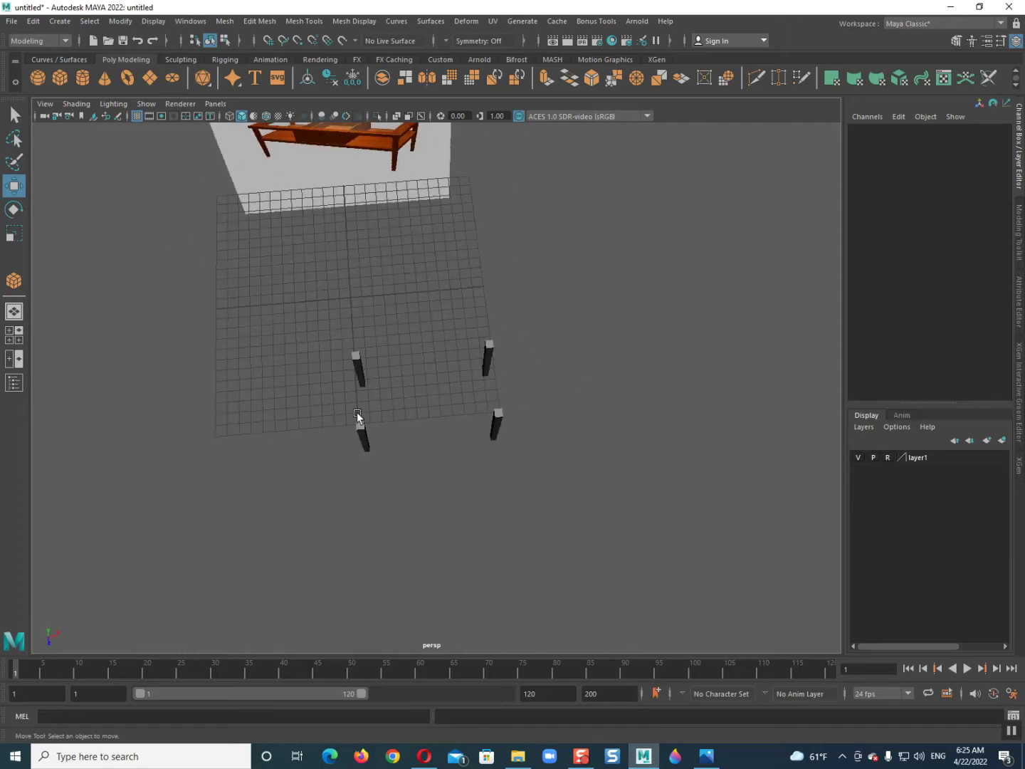
pyautogui.click(497, 426)
pyautogui.moveTo(501, 446); pyautogui.dragTo(501, 466)
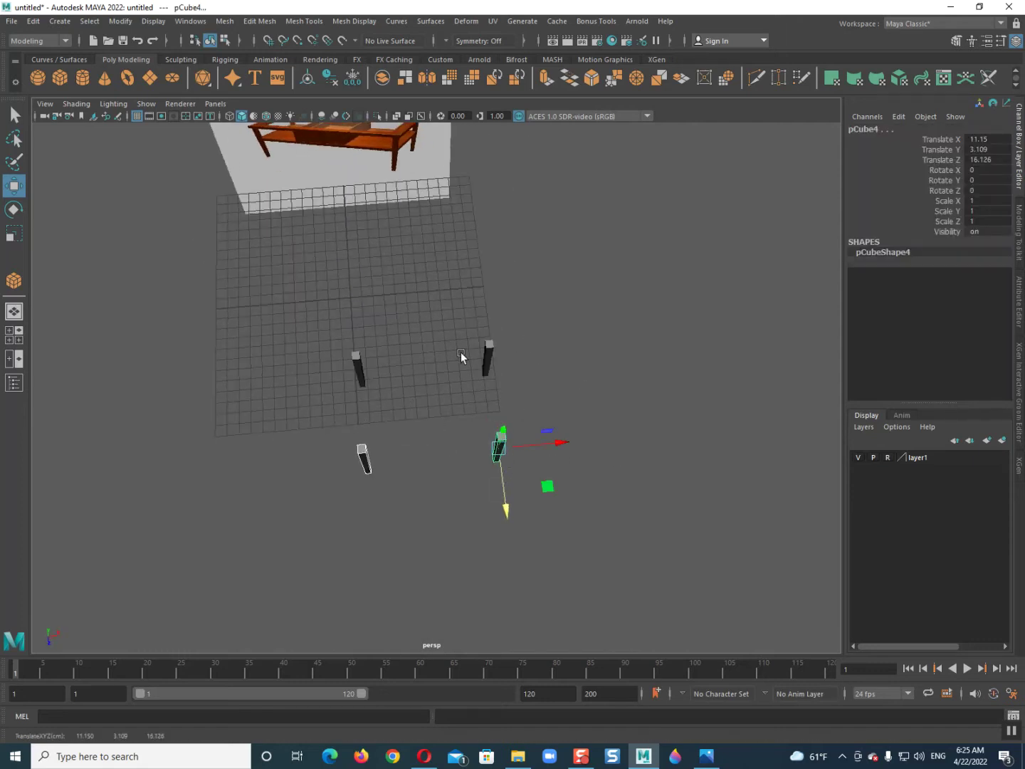
pyautogui.click(488, 359)
pyautogui.moveTo(534, 354); pyautogui.dragTo(569, 350)
pyautogui.click(414, 448)
pyautogui.keyDown('alt'); pyautogui.moveTo(453, 426); pyautogui.dragTo(471, 401); pyautogui.keyUp('alt')
pyautogui.keyDown('shift'); pyautogui.rightClick(473, 407); pyautogui.keyUp('shift')
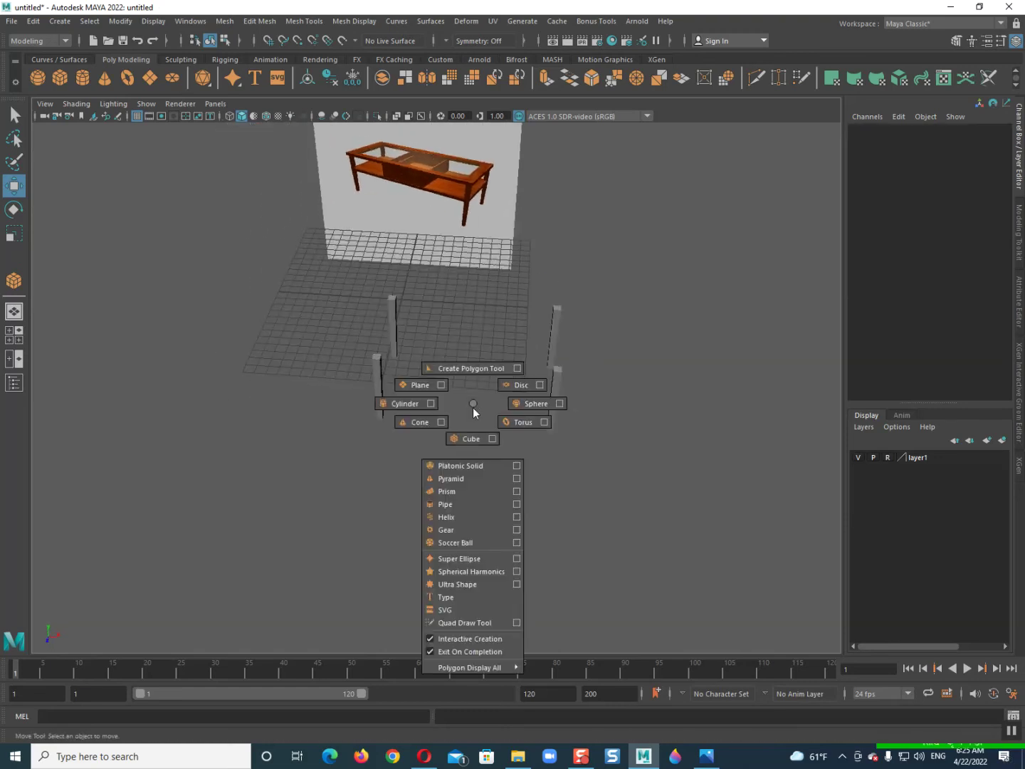
# Step: Draw a thin tabletop slab over the legs and widen it to 14.091 × 0.407 × 8.332
pyautogui.keyDown('shift'); pyautogui.moveTo(473, 406); pyautogui.dragTo(471, 435, button='right'); pyautogui.keyUp('shift')
pyautogui.moveTo(447, 388); pyautogui.dragTo(278, 337)
pyautogui.moveTo(461, 304)
pyautogui.mouseDown()
pyautogui.moveTo(538, 356)
pyautogui.moveTo(452, 370)
pyautogui.mouseUp()
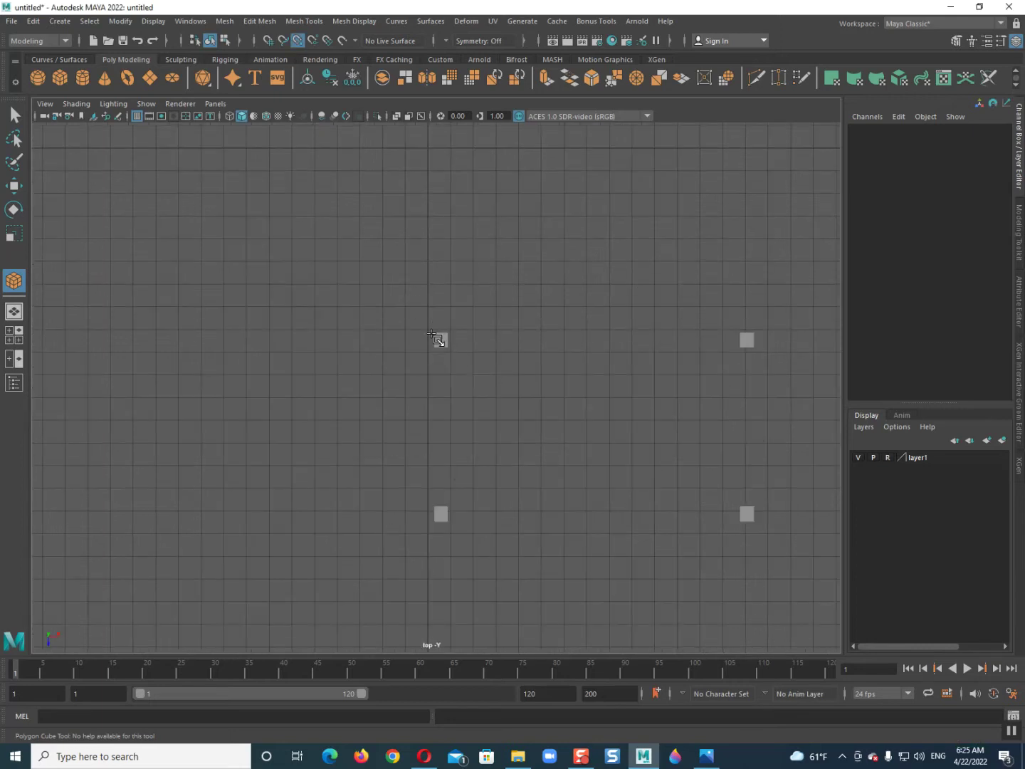
pyautogui.moveTo(434, 335); pyautogui.dragTo(757, 539)
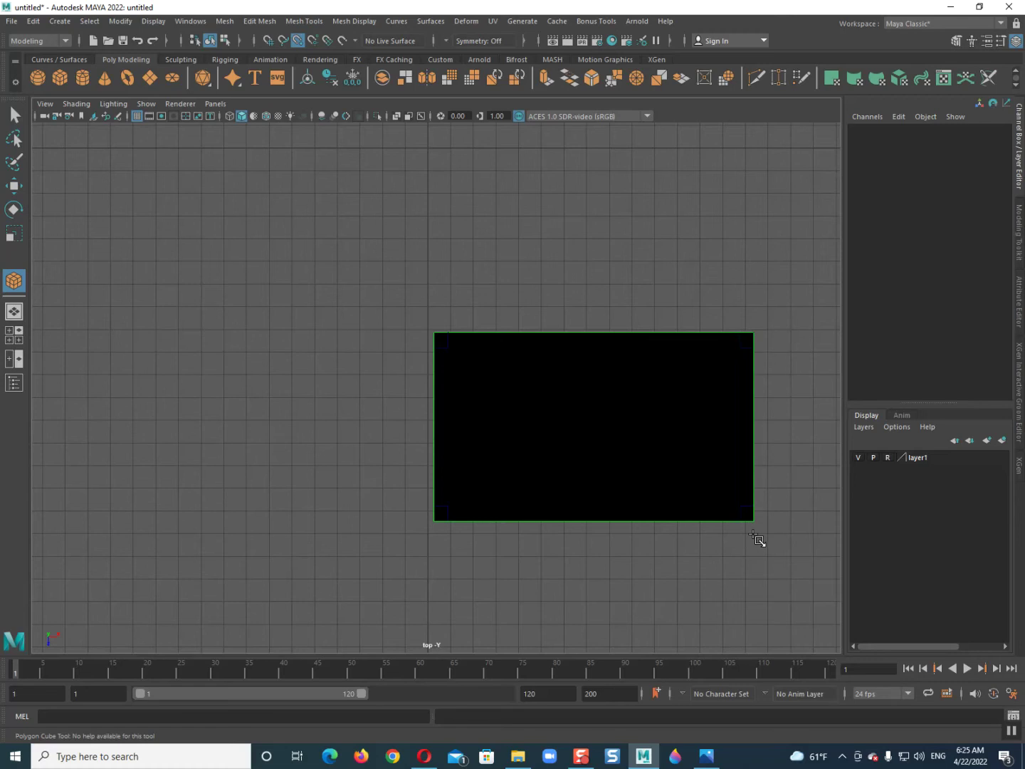
pyautogui.moveTo(659, 444); pyautogui.dragTo(630, 400)
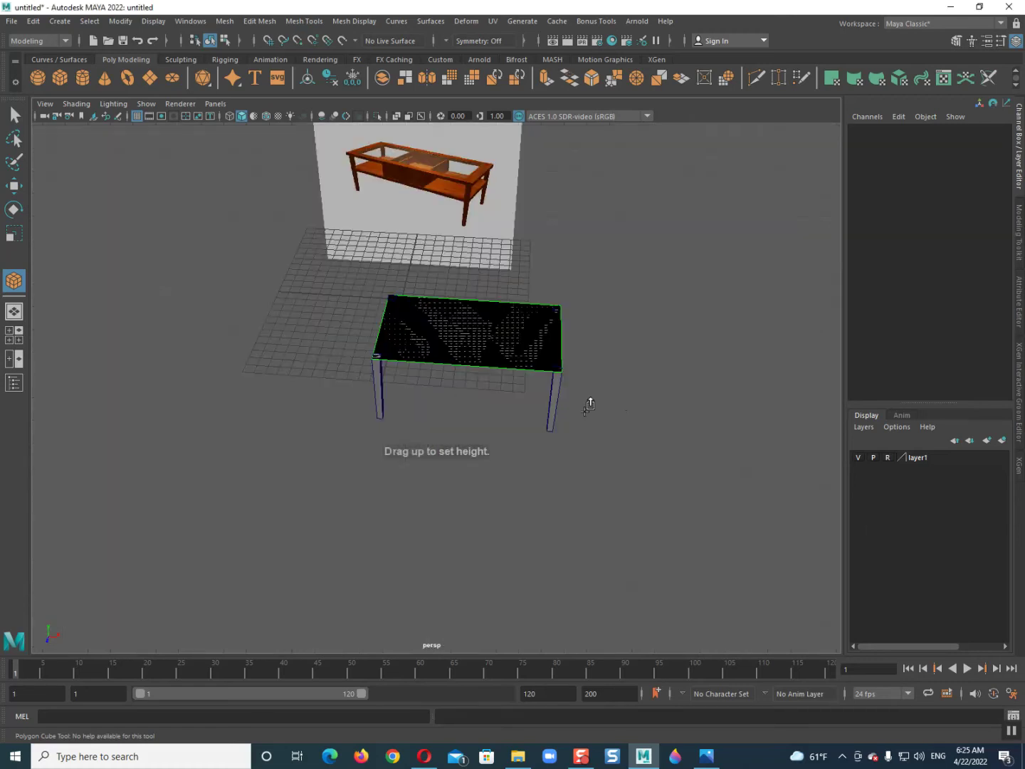
pyautogui.moveTo(528, 330); pyautogui.dragTo(529, 326)
pyautogui.moveTo(517, 394)
pyautogui.keyDown('alt'); pyautogui.mouseDown()
pyautogui.moveTo(478, 426)
pyautogui.moveTo(498, 446)
pyautogui.moveTo(494, 465)
pyautogui.mouseUp(); pyautogui.keyUp('alt')
pyautogui.press('r')
pyautogui.moveTo(507, 415)
pyautogui.mouseDown()
pyautogui.moveTo(490, 447)
pyautogui.moveTo(487, 431)
pyautogui.mouseUp()
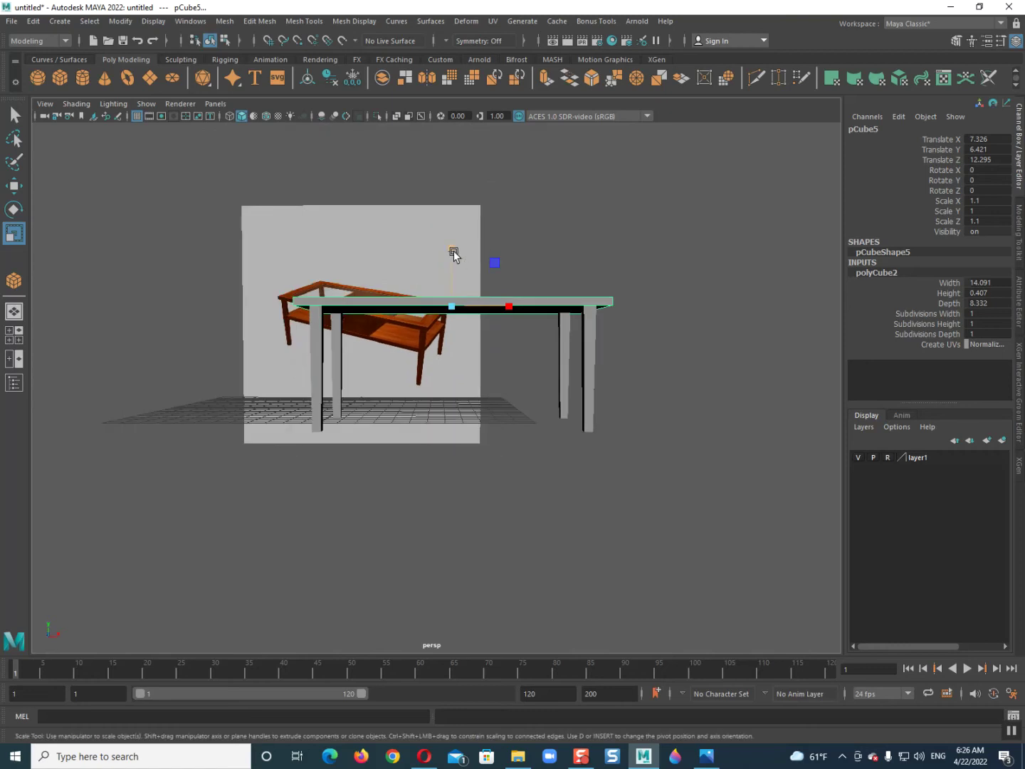
# Step: Duplicate the tabletop slab and lower the copy between the legs
pyautogui.keyDown('alt'); pyautogui.moveTo(444, 283); pyautogui.dragTo(472, 360, button='right'); pyautogui.keyUp('alt')
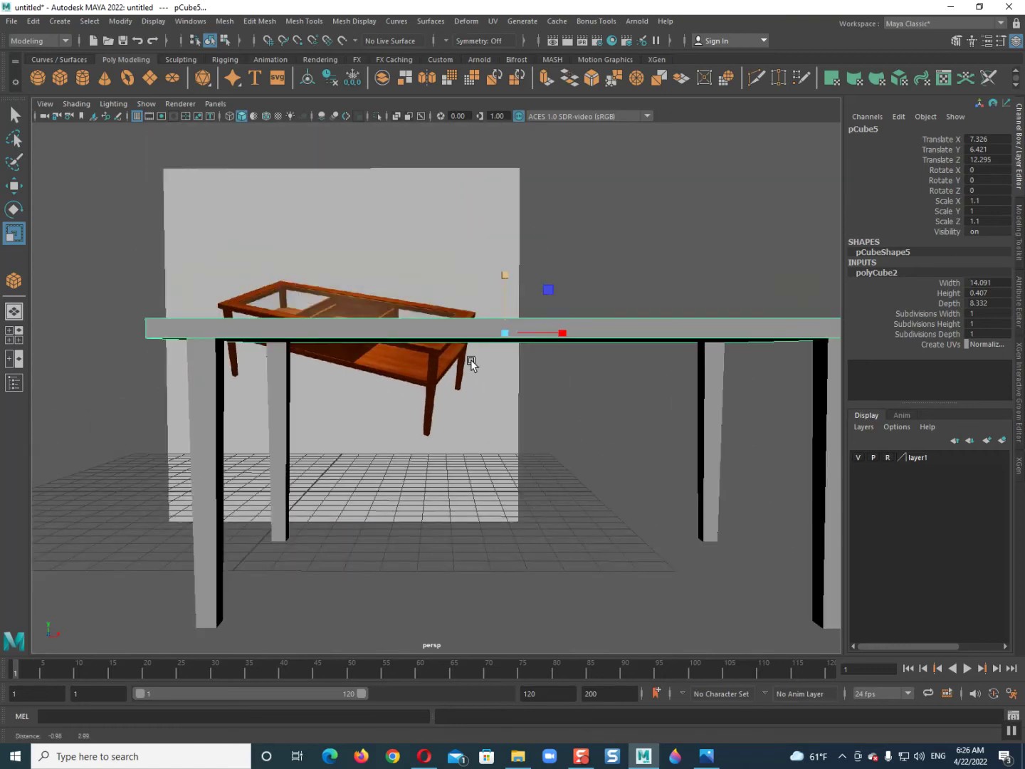
pyautogui.scroll(5, 501, 388)
pyautogui.scroll(3, 563, 395)
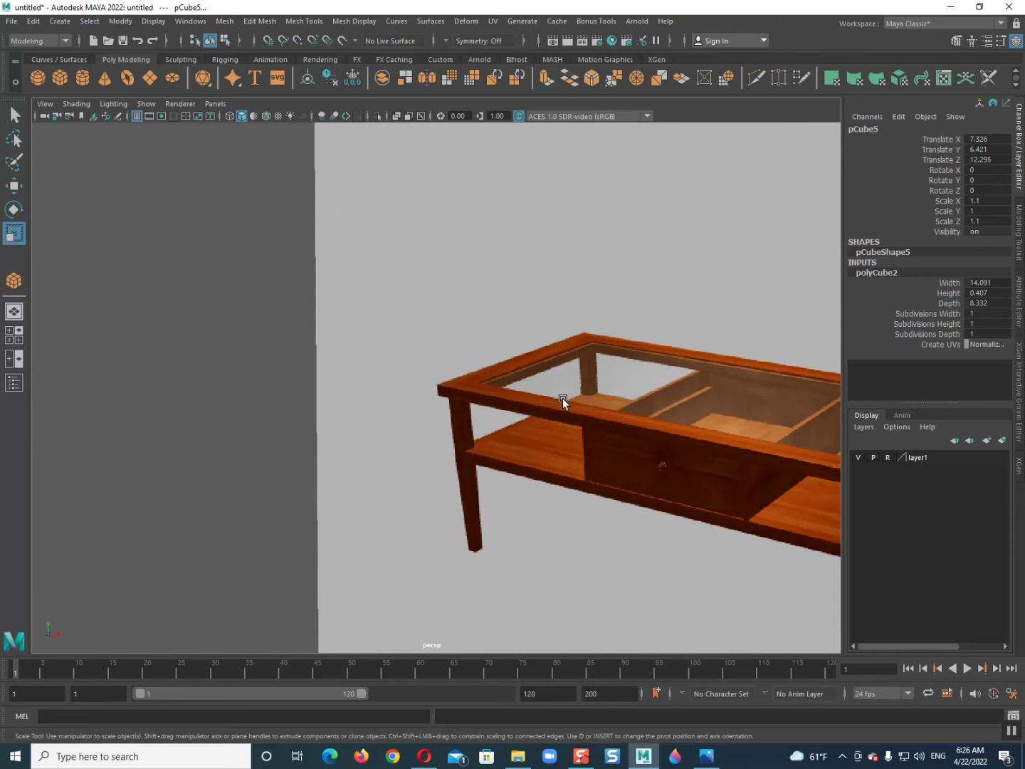
pyautogui.scroll(-3, 564, 401)
pyautogui.scroll(-3, 565, 420)
pyautogui.scroll(-3, 567, 439)
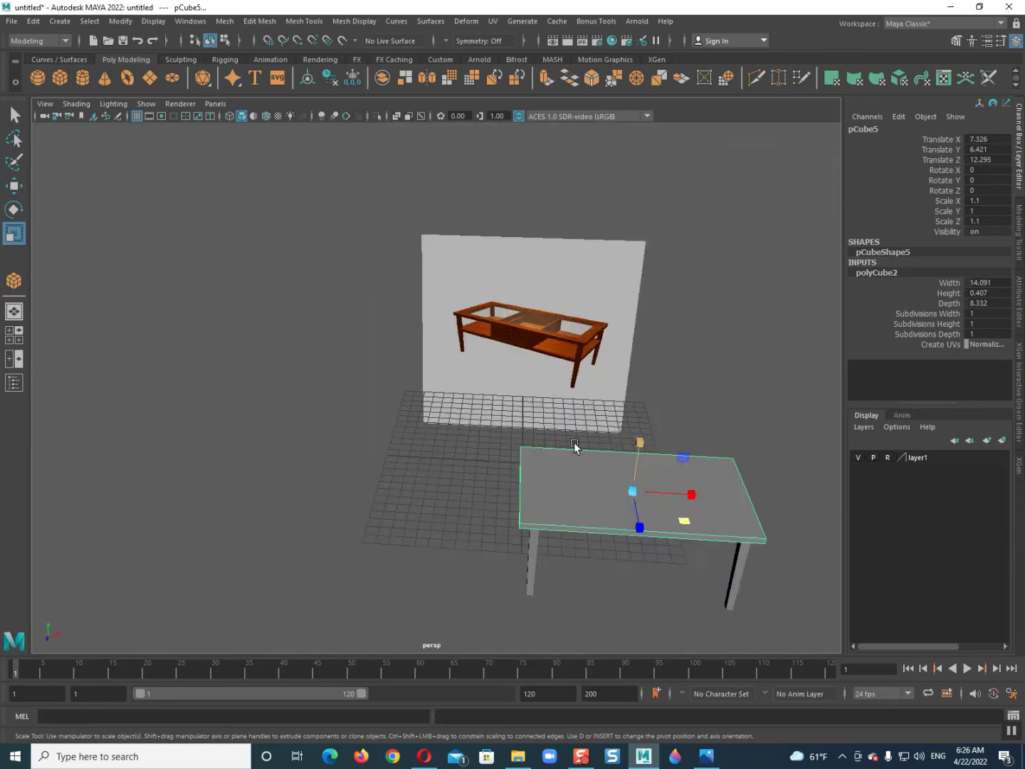
pyautogui.scroll(2, 497, 434)
pyautogui.scroll(3, 416, 393)
pyautogui.scroll(-1, 416, 384)
pyautogui.moveTo(415, 384)
pyautogui.keyDown('alt'); pyautogui.mouseDown()
pyautogui.moveTo(414, 349)
pyautogui.moveTo(486, 346)
pyautogui.moveTo(422, 346)
pyautogui.mouseUp(); pyautogui.keyUp('alt')
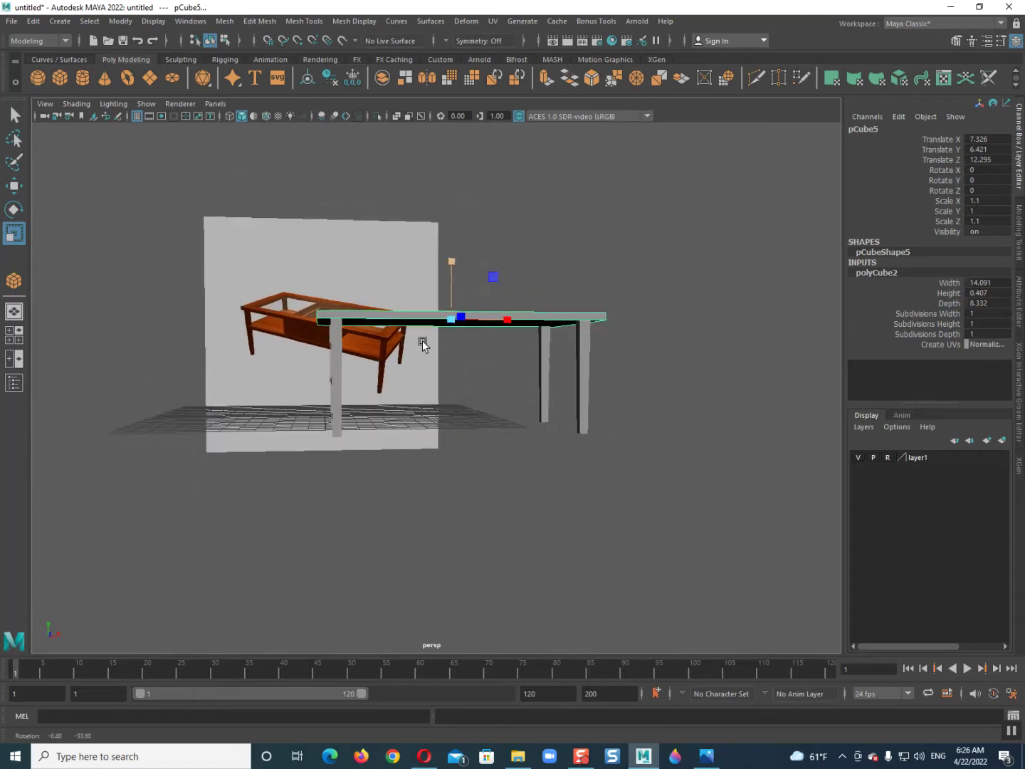
pyautogui.press('w')
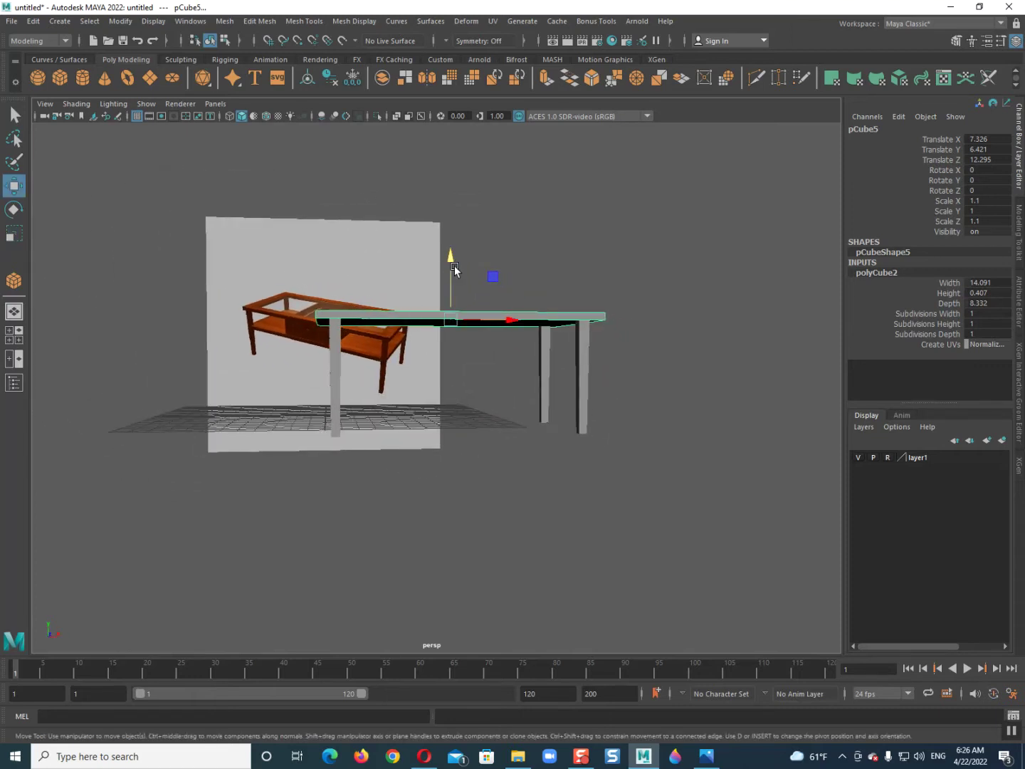
pyautogui.keyDown('shift'); pyautogui.moveTo(452, 267); pyautogui.dragTo(450, 319); pyautogui.keyUp('shift')
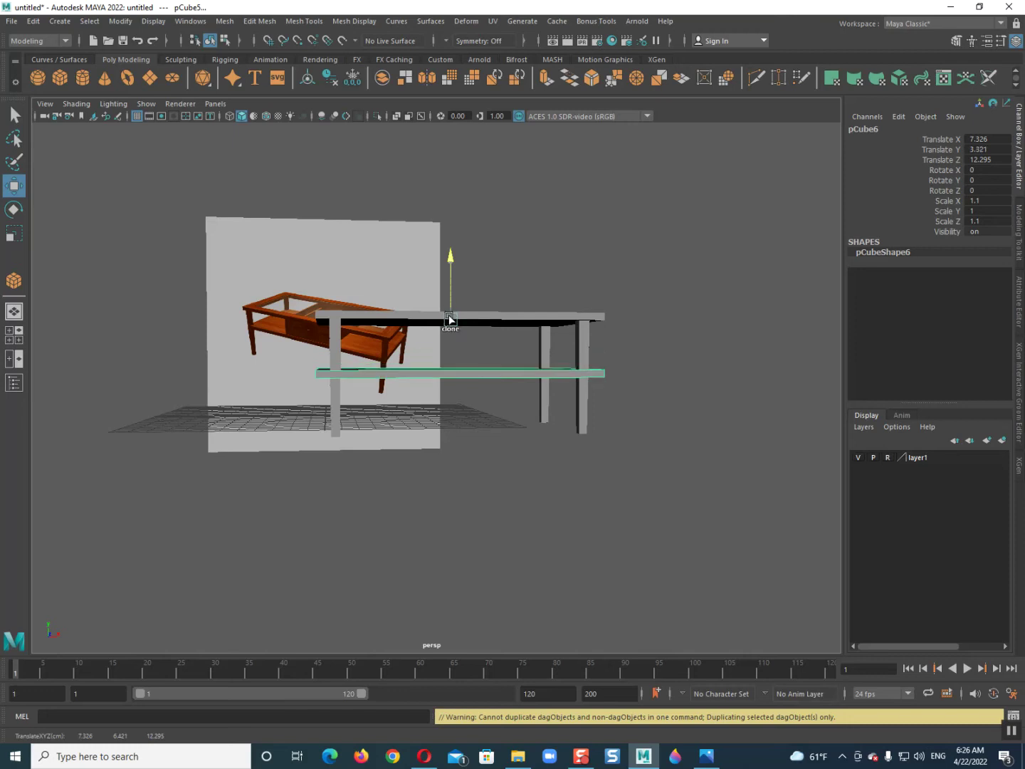
# Step: Shrink the lower shelf to 0.945 scale so it fits inside the legs
pyautogui.press('r')
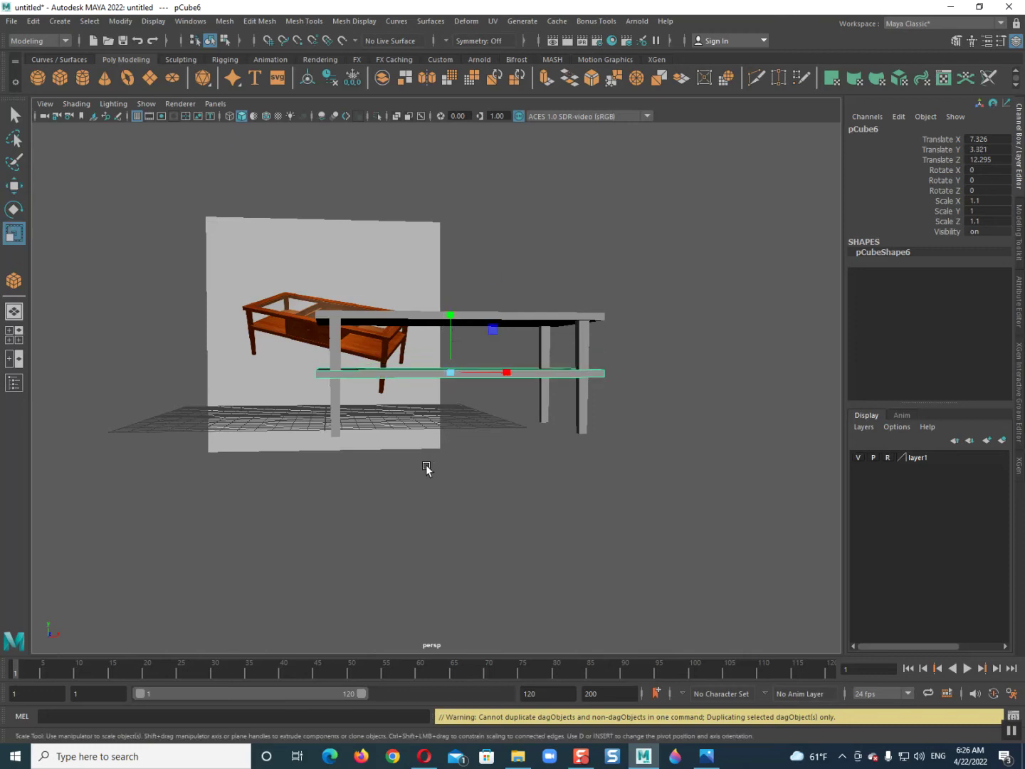
pyautogui.keyDown('alt'); pyautogui.moveTo(425, 461); pyautogui.dragTo(427, 514); pyautogui.keyUp('alt')
pyautogui.moveTo(513, 417)
pyautogui.mouseDown()
pyautogui.moveTo(458, 433)
pyautogui.moveTo(485, 426)
pyautogui.moveTo(491, 445)
pyautogui.moveTo(494, 428)
pyautogui.mouseUp()
pyautogui.scroll(5, 466, 370)
pyautogui.scroll(3, 498, 414)
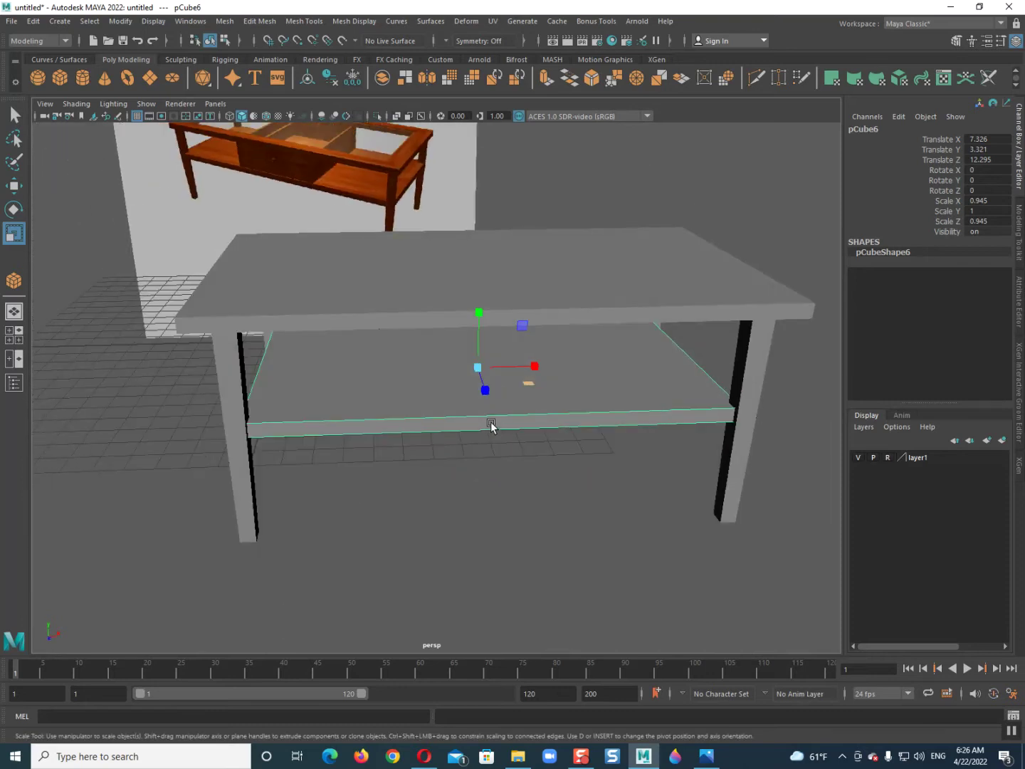
pyautogui.scroll(3, 520, 484)
pyautogui.moveTo(537, 511)
pyautogui.keyDown('alt'); pyautogui.mouseDown()
pyautogui.moveTo(509, 477)
pyautogui.moveTo(519, 497)
pyautogui.moveTo(652, 459)
pyautogui.moveTo(590, 492)
pyautogui.moveTo(541, 490)
pyautogui.moveTo(522, 510)
pyautogui.mouseUp(); pyautogui.keyUp('alt')
pyautogui.scroll(-3, 522, 490)
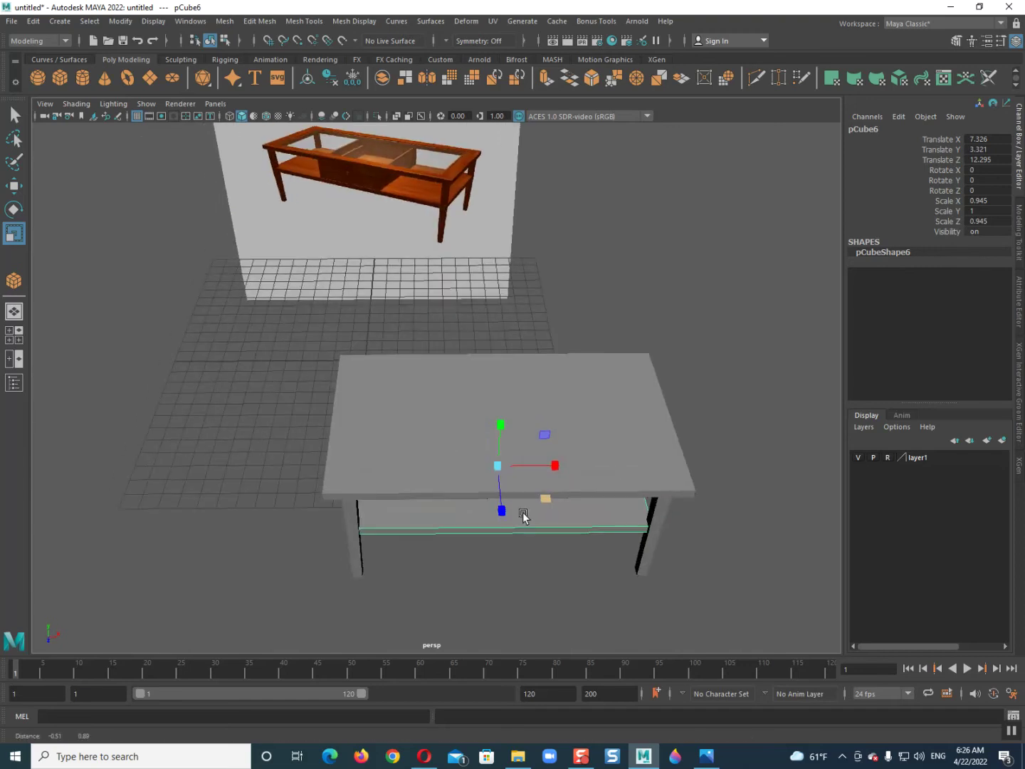
# Step: Duplicate the tabletop and scale the copy inward to 0.902
pyautogui.click(427, 414)
pyautogui.scroll(2, 424, 401)
pyautogui.scroll(-2, 425, 400)
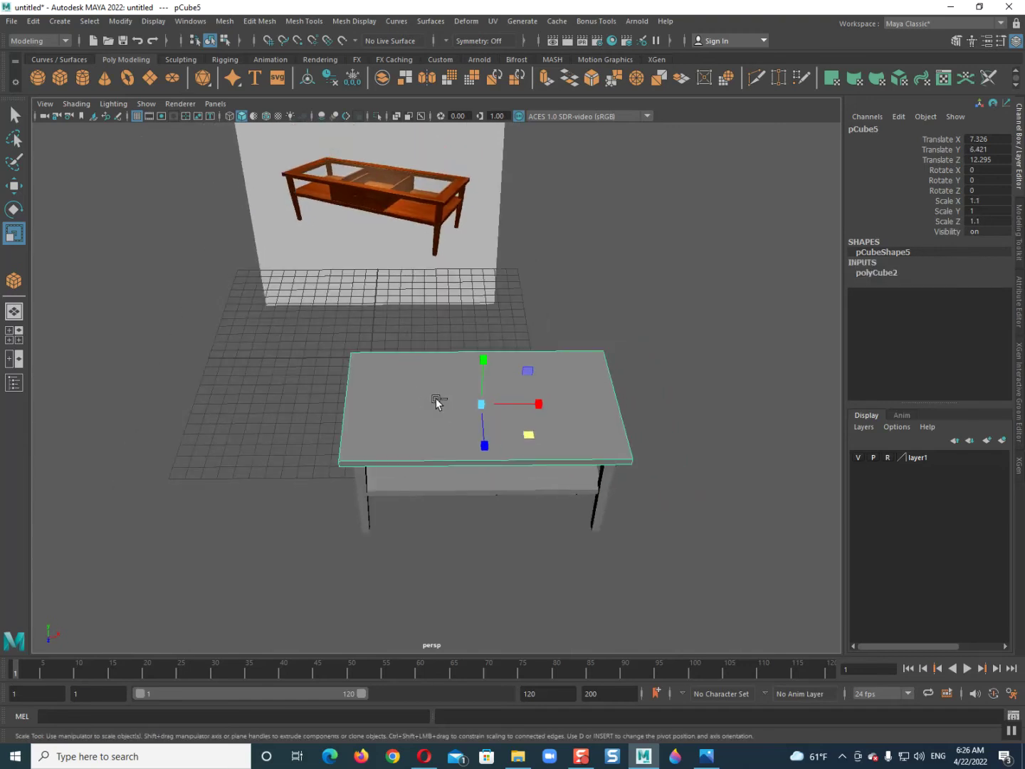
pyautogui.hotkey('ctrl', 'd')
pyautogui.moveTo(529, 436); pyautogui.dragTo(524, 434)
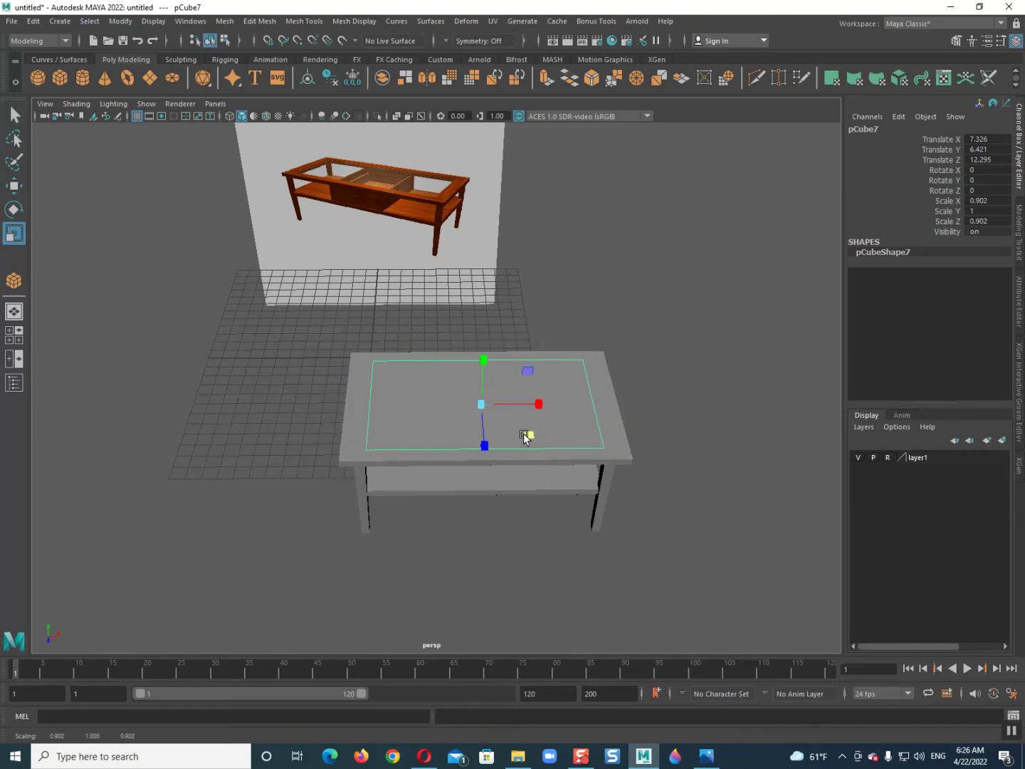
# Step: Stretch the inset tabletop copy taller, then duplicate it and raise the duplicate above the table
pyautogui.moveTo(483, 360); pyautogui.dragTo(482, 259)
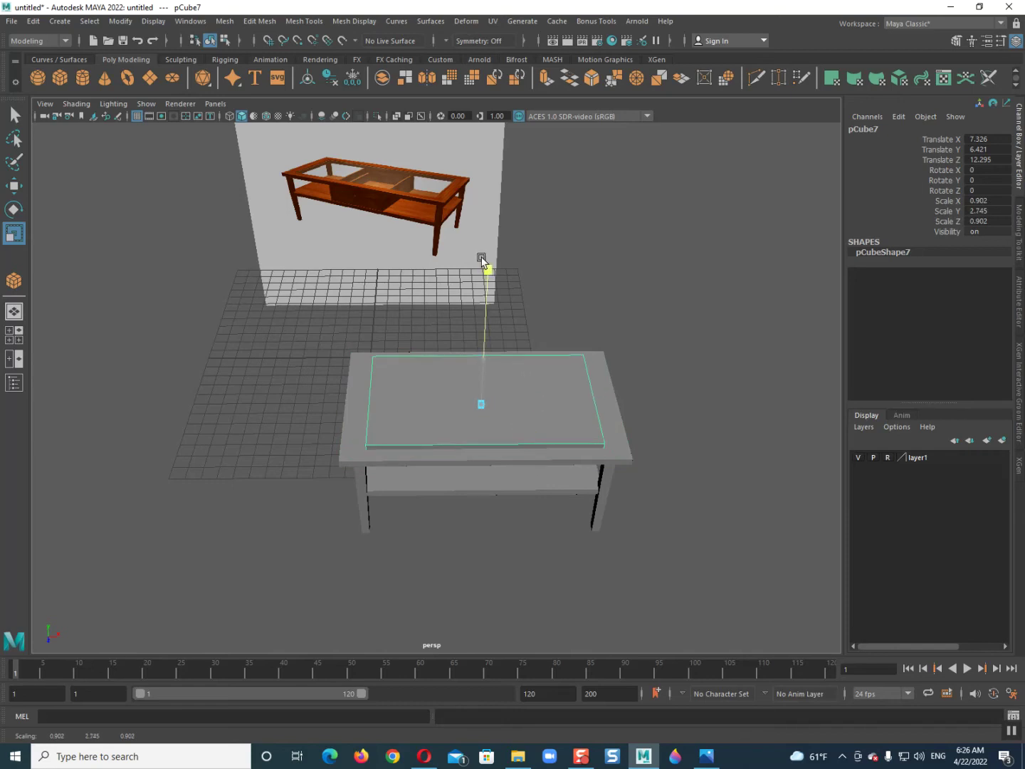
pyautogui.moveTo(486, 321)
pyautogui.keyDown('alt'); pyautogui.mouseDown()
pyautogui.moveTo(328, 381)
pyautogui.moveTo(390, 409)
pyautogui.mouseUp(); pyautogui.keyUp('alt')
pyautogui.click(330, 388)
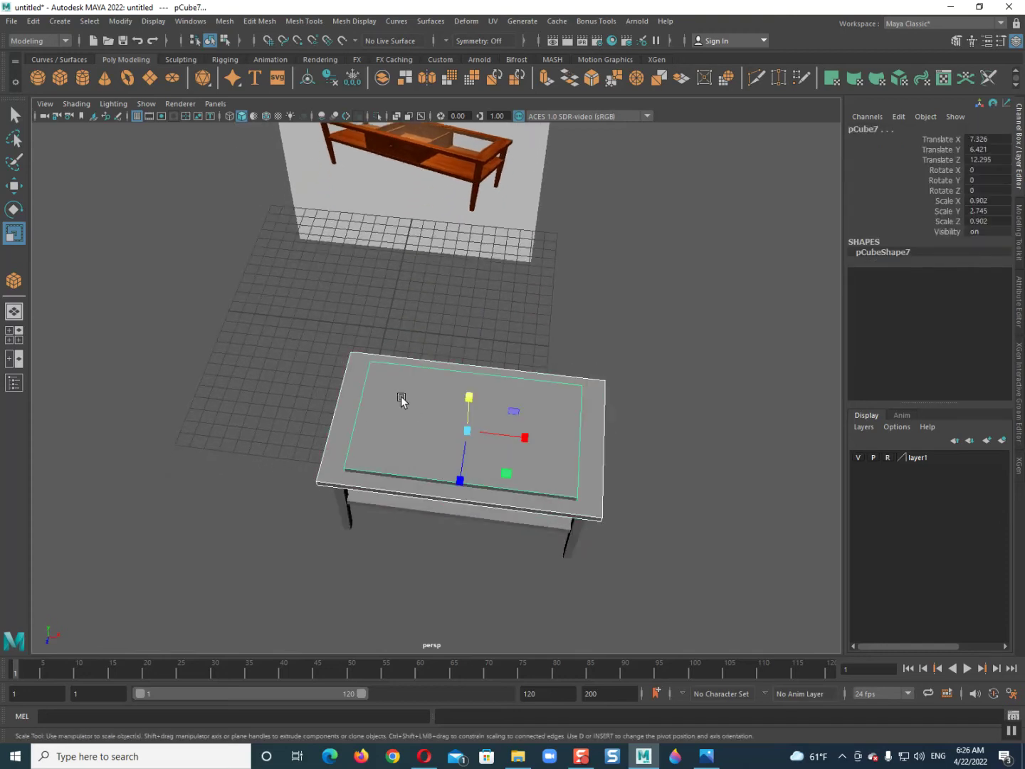
pyautogui.click(396, 391)
pyautogui.press('w')
pyautogui.hotkey('ctrl', 'd')
pyautogui.moveTo(468, 390); pyautogui.dragTo(470, 284)
# Step: Cut the opening by subtracting the tall copy from the tabletop with Booleans > Difference
pyautogui.click(334, 446)
pyautogui.press('F11')
pyautogui.click(373, 436)
pyautogui.hotkey('ctrl', 'e')
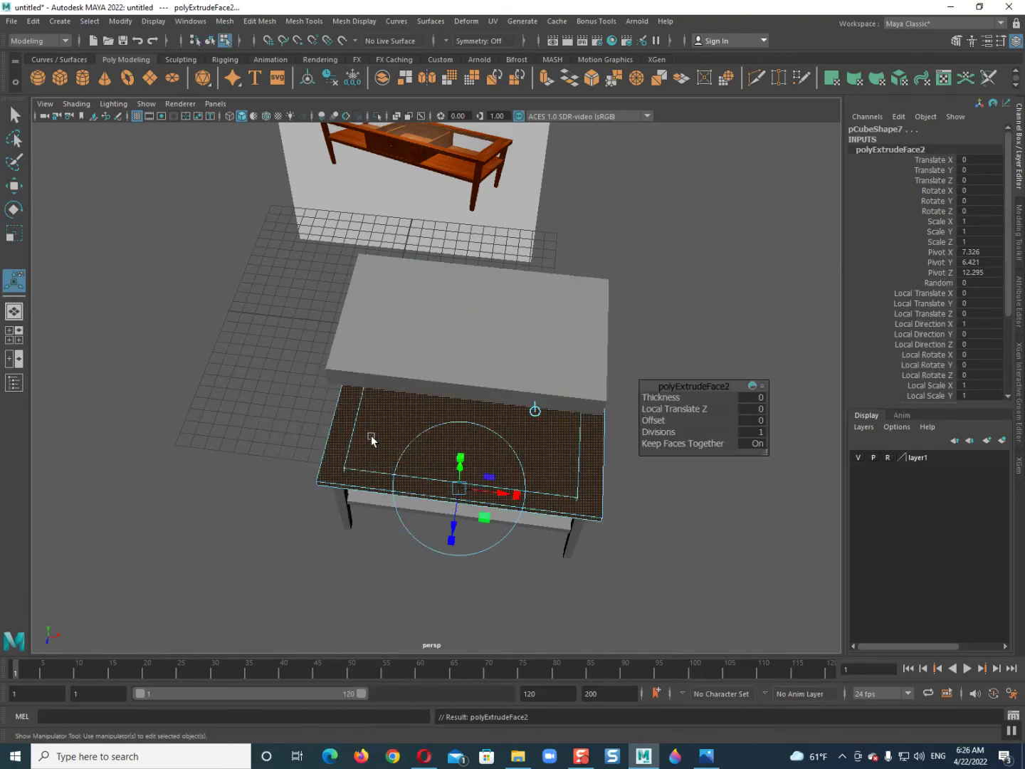
pyautogui.hotkey('ctrl', 'z')
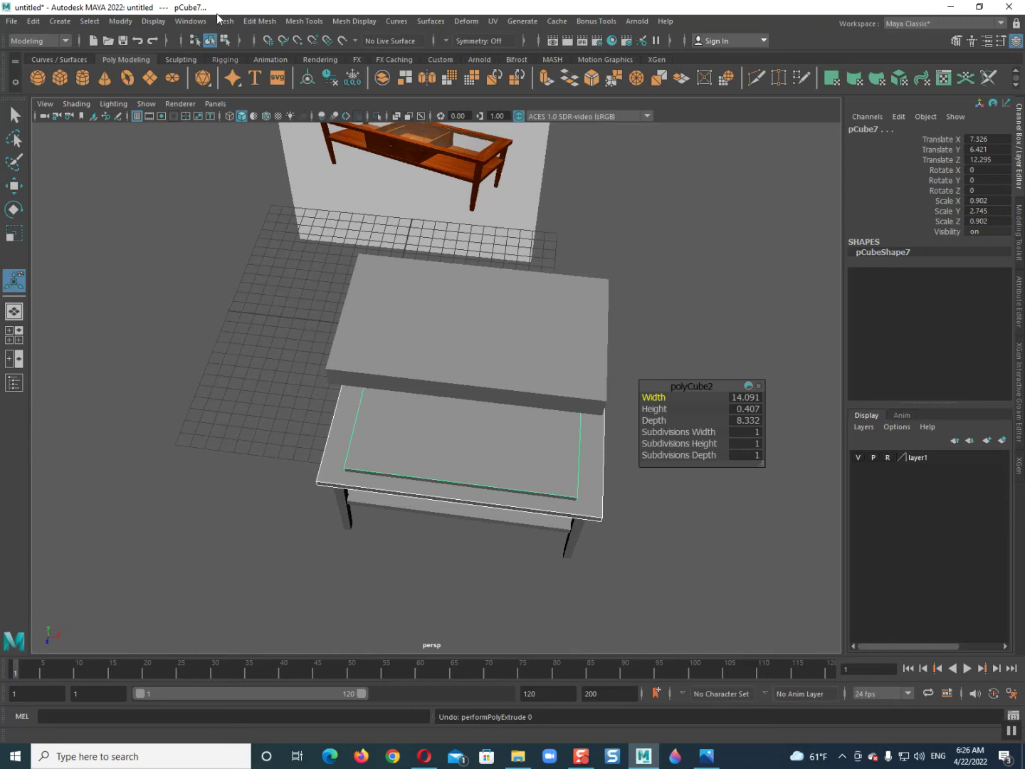
pyautogui.click(223, 27)
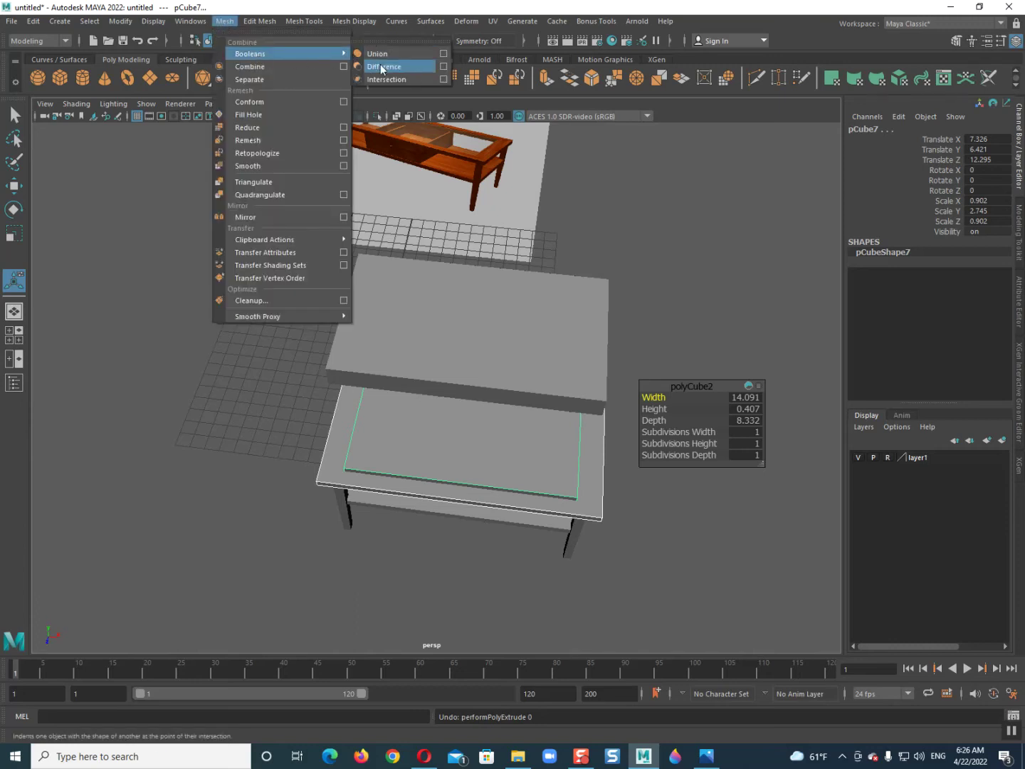
pyautogui.click(388, 62)
pyautogui.keyDown('alt'); pyautogui.moveTo(367, 501); pyautogui.dragTo(411, 447); pyautogui.keyUp('alt')
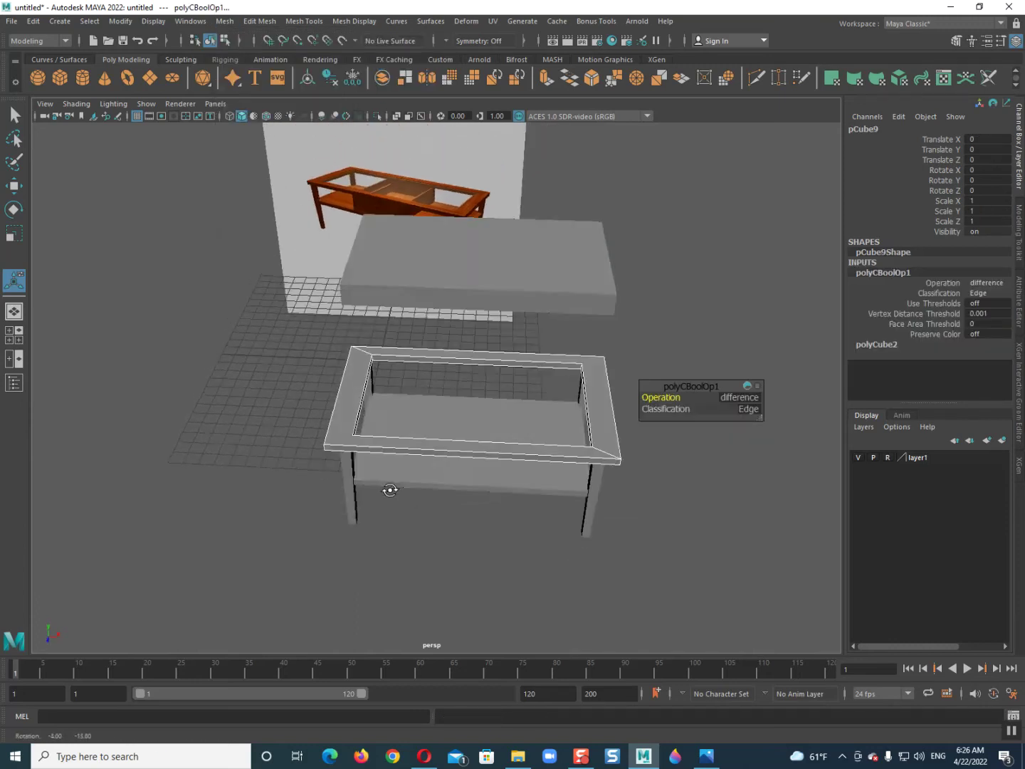
pyautogui.rightClick(347, 362)
pyautogui.click(302, 345)
# Step: Flatten the raised copy to a 0.342-high panel and lower it to Y 6.443
pyautogui.click(483, 230)
pyautogui.press('r')
pyautogui.moveTo(500, 182)
pyautogui.mouseDown()
pyautogui.moveTo(489, 341)
pyautogui.moveTo(485, 350)
pyautogui.moveTo(473, 339)
pyautogui.moveTo(456, 382)
pyautogui.moveTo(442, 339)
pyautogui.moveTo(449, 373)
pyautogui.moveTo(417, 425)
pyautogui.mouseUp()
pyautogui.press('w')
pyautogui.click(389, 492)
pyautogui.moveTo(389, 493)
pyautogui.keyDown('alt'); pyautogui.mouseDown()
pyautogui.moveTo(364, 467)
pyautogui.moveTo(425, 488)
pyautogui.moveTo(416, 488)
pyautogui.mouseUp(); pyautogui.keyUp('alt')
# Step: In front view, snap-draw a 13.098 × 6.117 × 2.694 box between the tabletop and shelf
pyautogui.press('space')
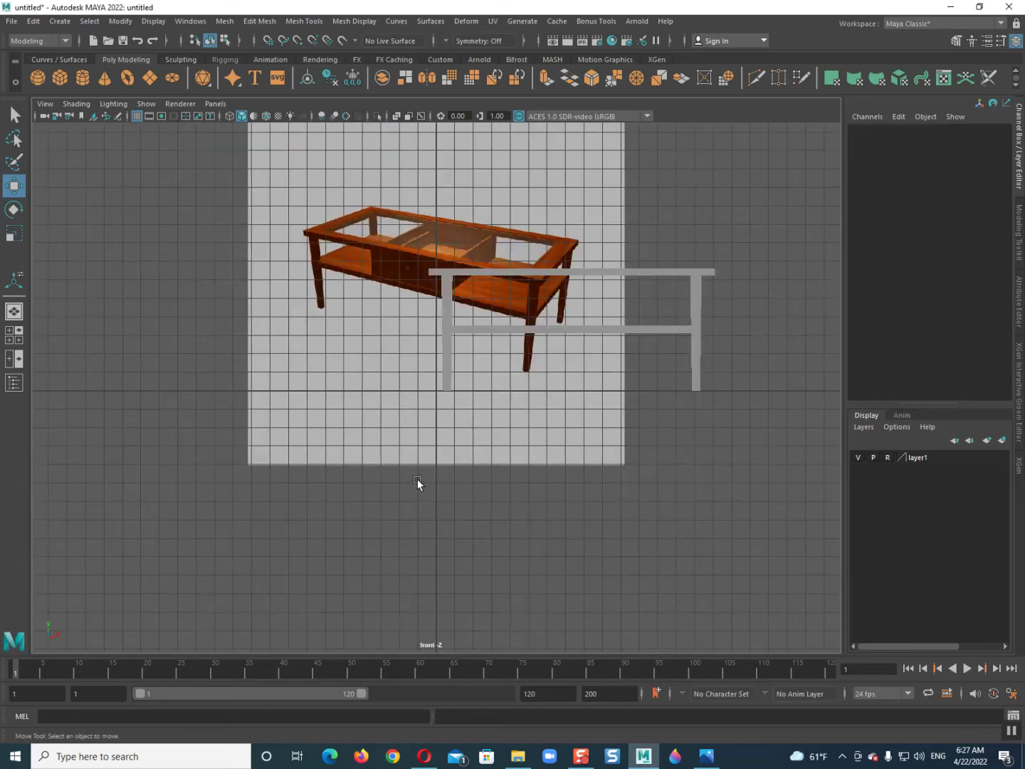
pyautogui.scroll(2, 307, 520)
pyautogui.scroll(3, 388, 465)
pyautogui.scroll(2, 342, 495)
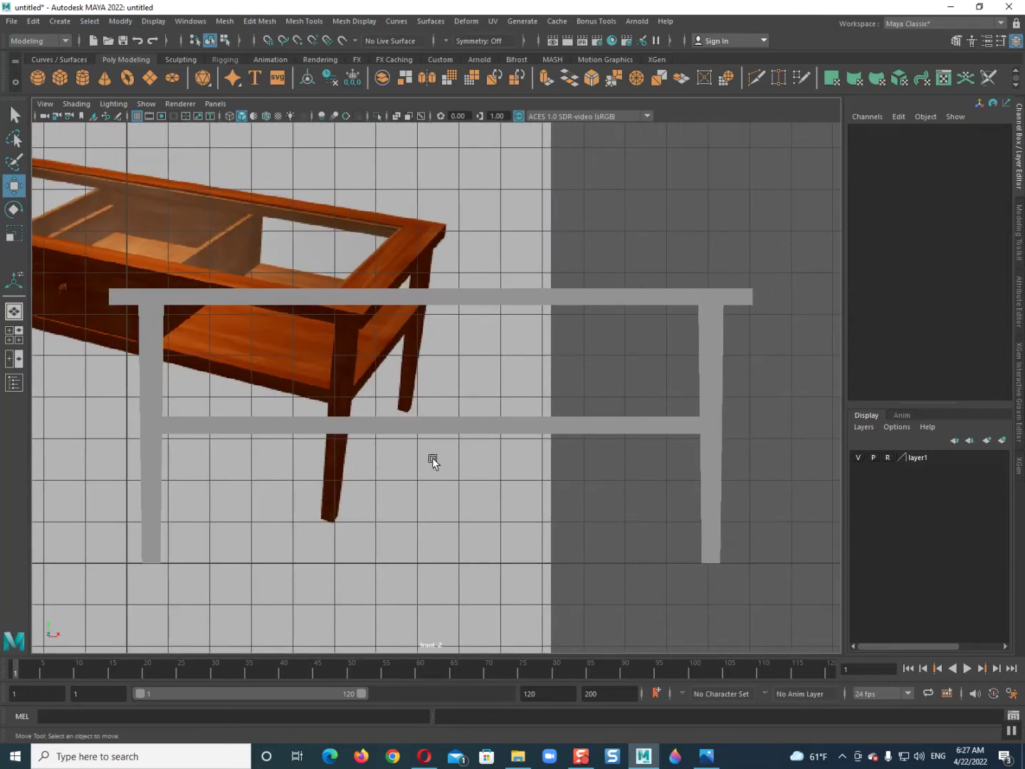
pyautogui.keyDown('shift'); pyautogui.moveTo(471, 329); pyautogui.dragTo(445, 362, button='right'); pyautogui.keyUp('shift')
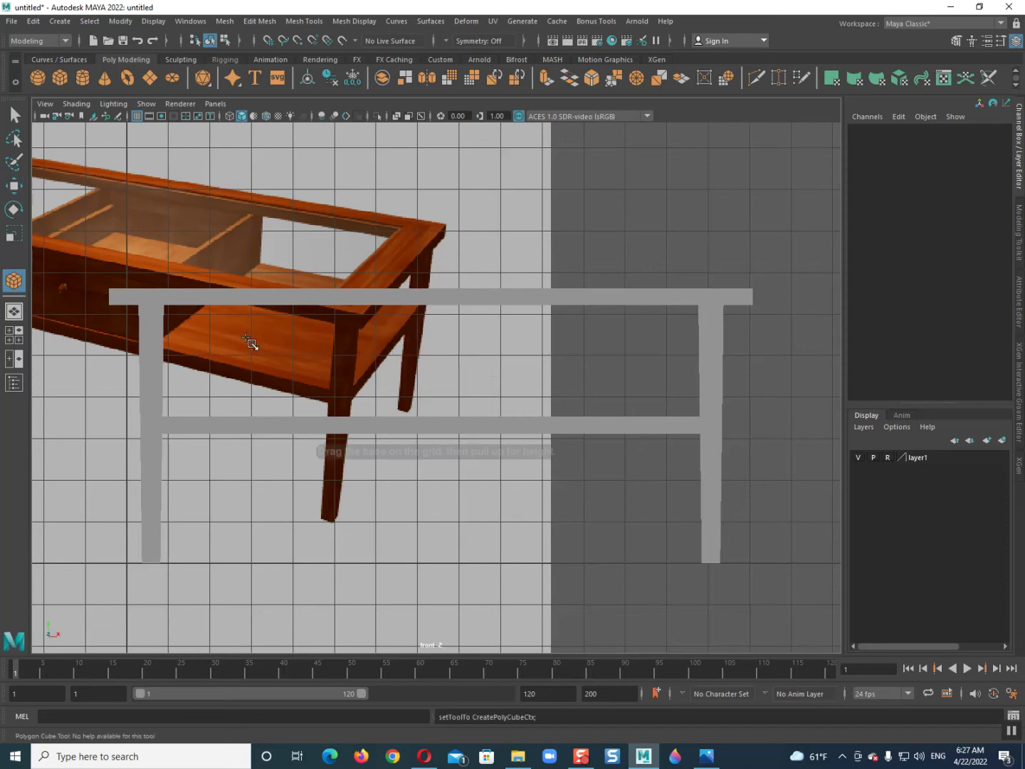
pyautogui.press('v')
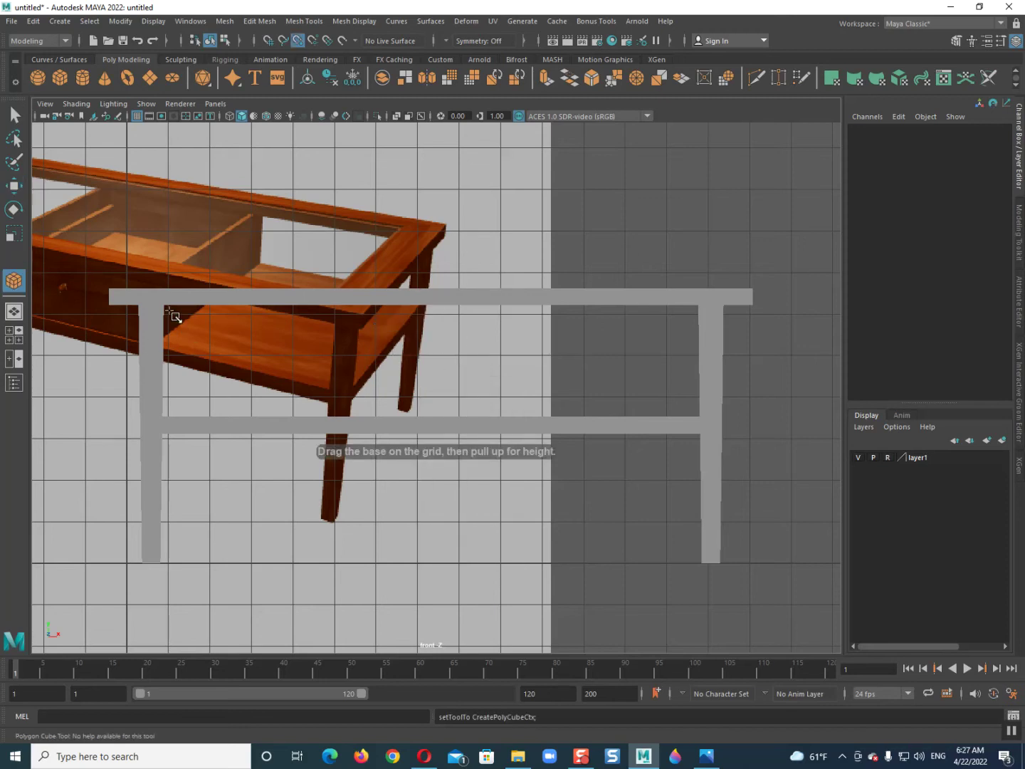
pyautogui.moveTo(291, 366); pyautogui.dragTo(698, 387)
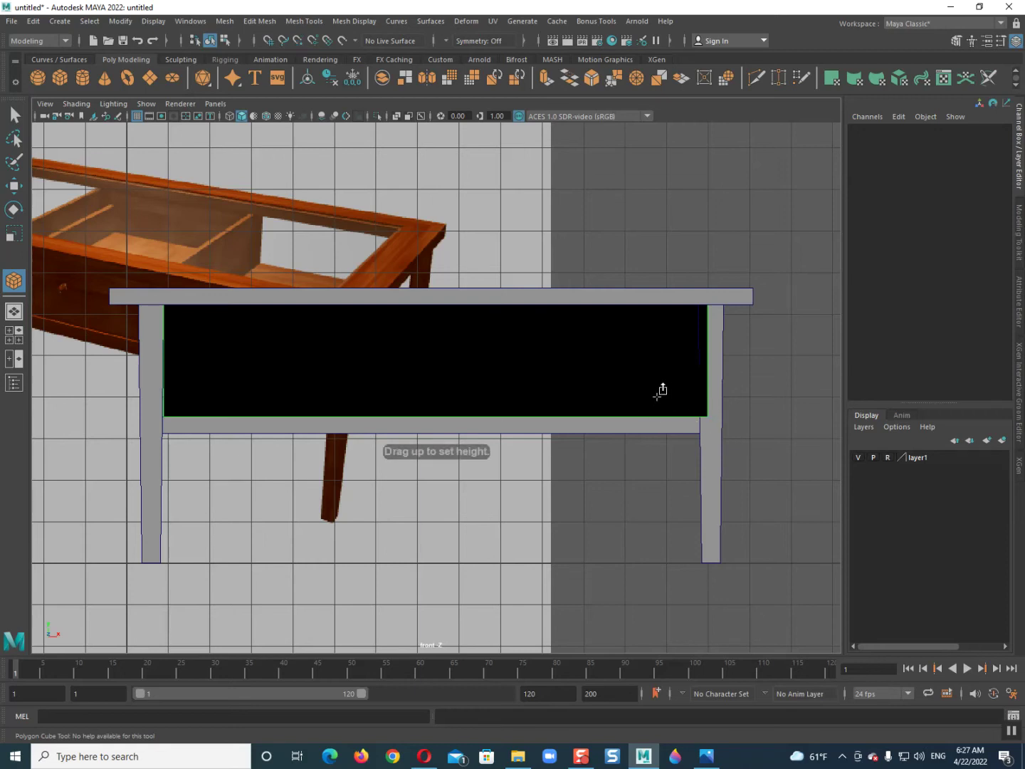
pyautogui.press('space')
pyautogui.moveTo(603, 298); pyautogui.dragTo(603, 245)
pyautogui.moveTo(555, 413)
pyautogui.mouseDown()
pyautogui.moveTo(544, 405)
pyautogui.moveTo(552, 431)
pyautogui.moveTo(488, 420)
pyautogui.moveTo(474, 370)
pyautogui.mouseUp()
pyautogui.press('w')
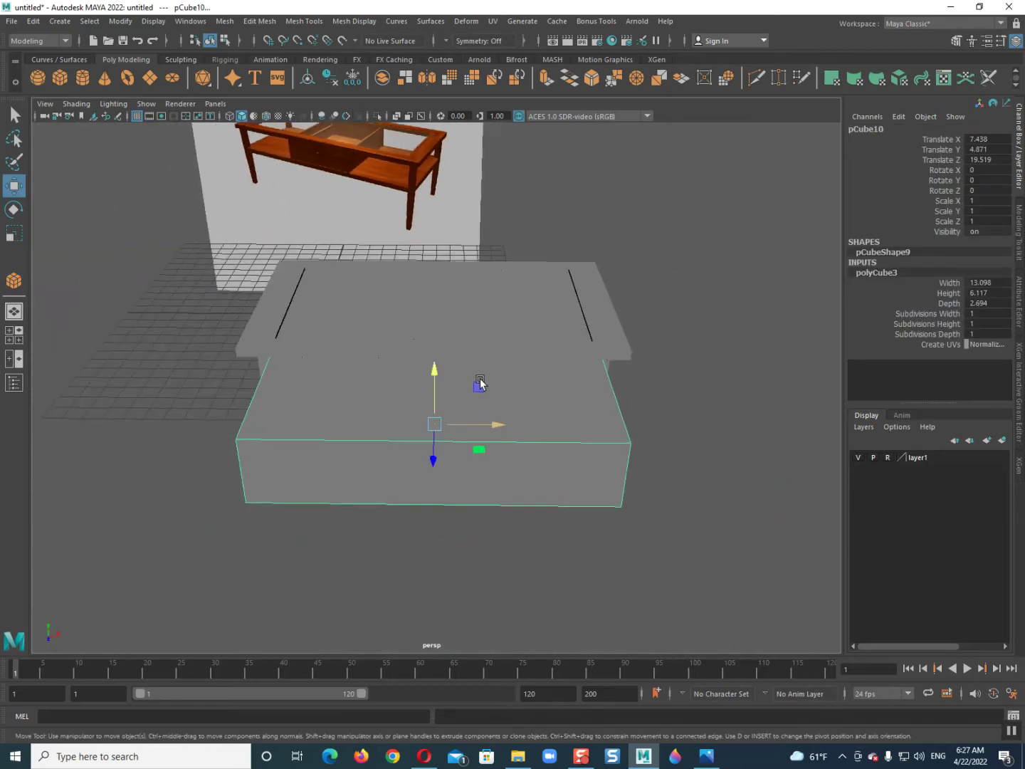
# Step: Narrow the box to about a third of its width and slide it into the table
pyautogui.press('r')
pyautogui.moveTo(491, 425)
pyautogui.mouseDown()
pyautogui.moveTo(456, 427)
pyautogui.moveTo(618, 408)
pyautogui.mouseUp()
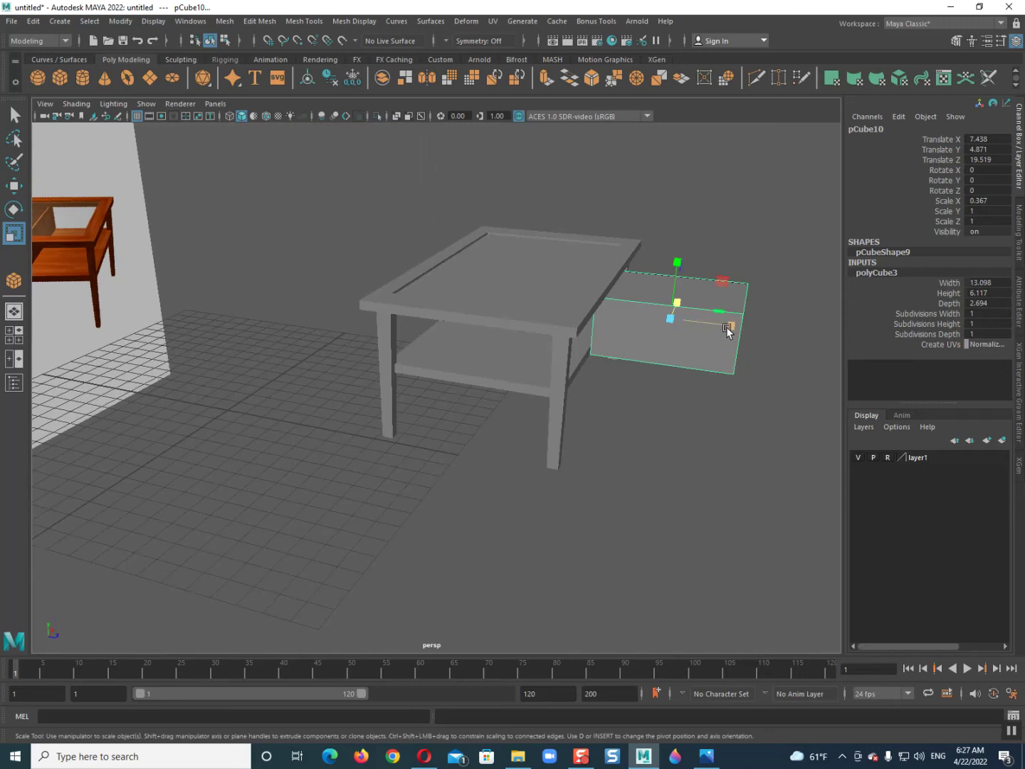
pyautogui.press('w')
pyautogui.moveTo(728, 326)
pyautogui.mouseDown()
pyautogui.moveTo(586, 305)
pyautogui.moveTo(599, 293)
pyautogui.moveTo(566, 335)
pyautogui.moveTo(521, 323)
pyautogui.moveTo(468, 341)
pyautogui.moveTo(472, 333)
pyautogui.mouseUp()
pyautogui.scroll(2, 485, 347)
pyautogui.rightClick(468, 342)
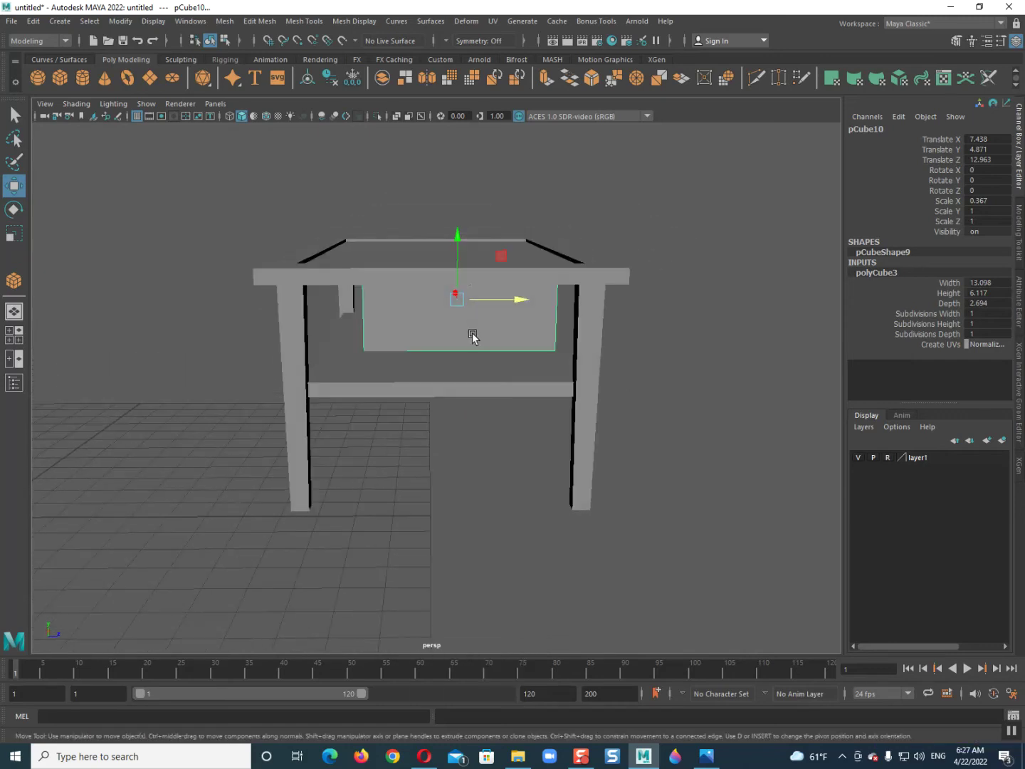
pyautogui.moveTo(519, 299)
pyautogui.mouseDown()
pyautogui.moveTo(487, 299)
pyautogui.moveTo(515, 298)
pyautogui.mouseUp()
# Step: Reshape the drawer box by moving its right and left side faces
pyautogui.press('r')
pyautogui.keyDown('alt'); pyautogui.moveTo(505, 402); pyautogui.dragTo(453, 407); pyautogui.keyUp('alt')
pyautogui.scroll(5, 453, 407)
pyautogui.scroll(3, 479, 365)
pyautogui.press('F11')
pyautogui.click(535, 325)
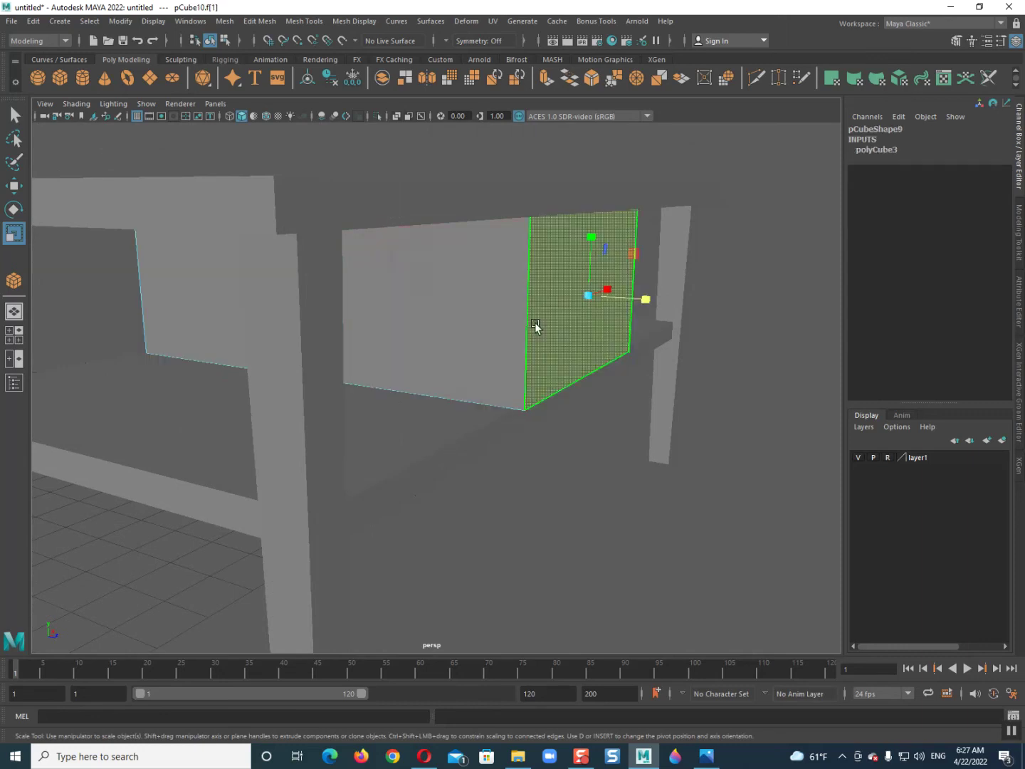
pyautogui.press('w')
pyautogui.moveTo(637, 298)
pyautogui.mouseDown()
pyautogui.moveTo(613, 300)
pyautogui.moveTo(663, 297)
pyautogui.moveTo(643, 325)
pyautogui.mouseUp()
pyautogui.click(293, 245)
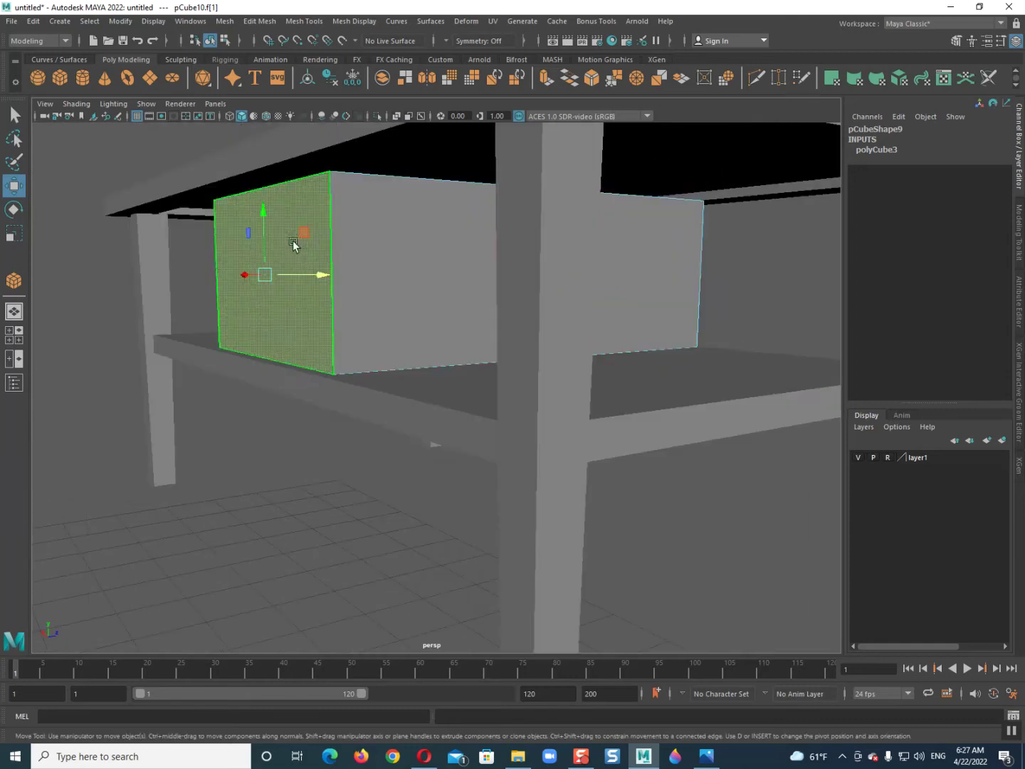
pyautogui.moveTo(310, 273)
pyautogui.mouseDown()
pyautogui.moveTo(277, 313)
pyautogui.moveTo(371, 416)
pyautogui.moveTo(328, 420)
pyautogui.moveTo(421, 463)
pyautogui.moveTo(342, 487)
pyautogui.mouseUp()
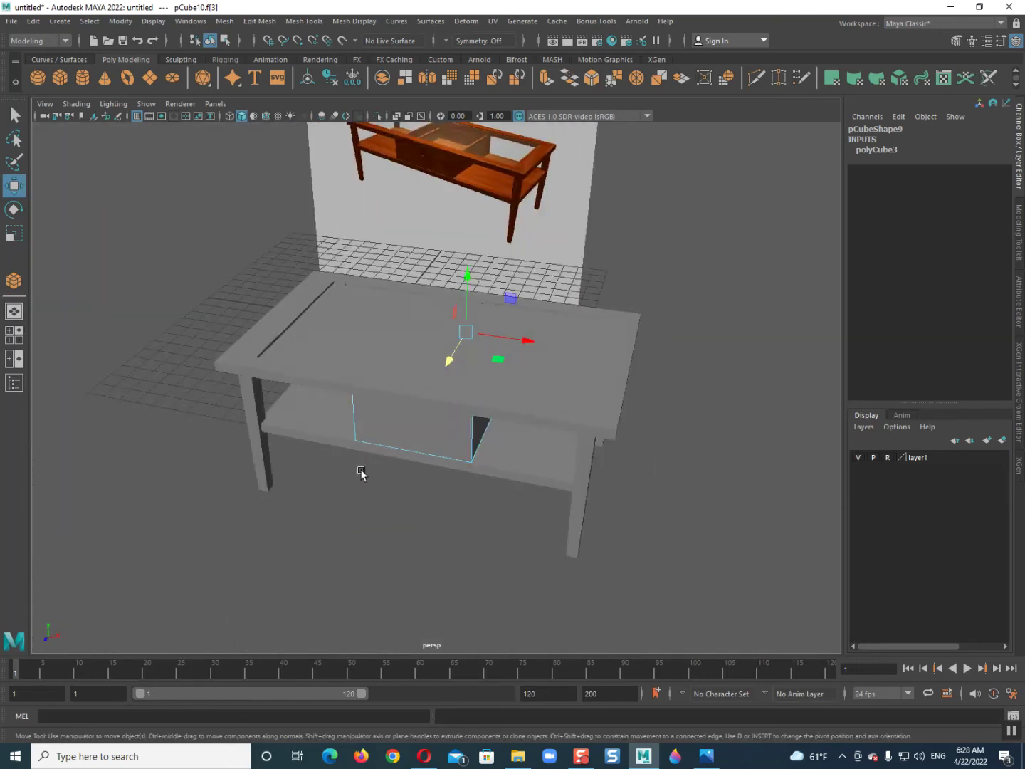
# Step: Undo the last box move, freeze its transforms, and slide it forward to Z 6.02
pyautogui.moveTo(402, 385); pyautogui.dragTo(603, 289, button='right')
pyautogui.press('f')
pyautogui.keyDown('alt'); pyautogui.moveTo(393, 425); pyautogui.dragTo(454, 439); pyautogui.keyUp('alt')
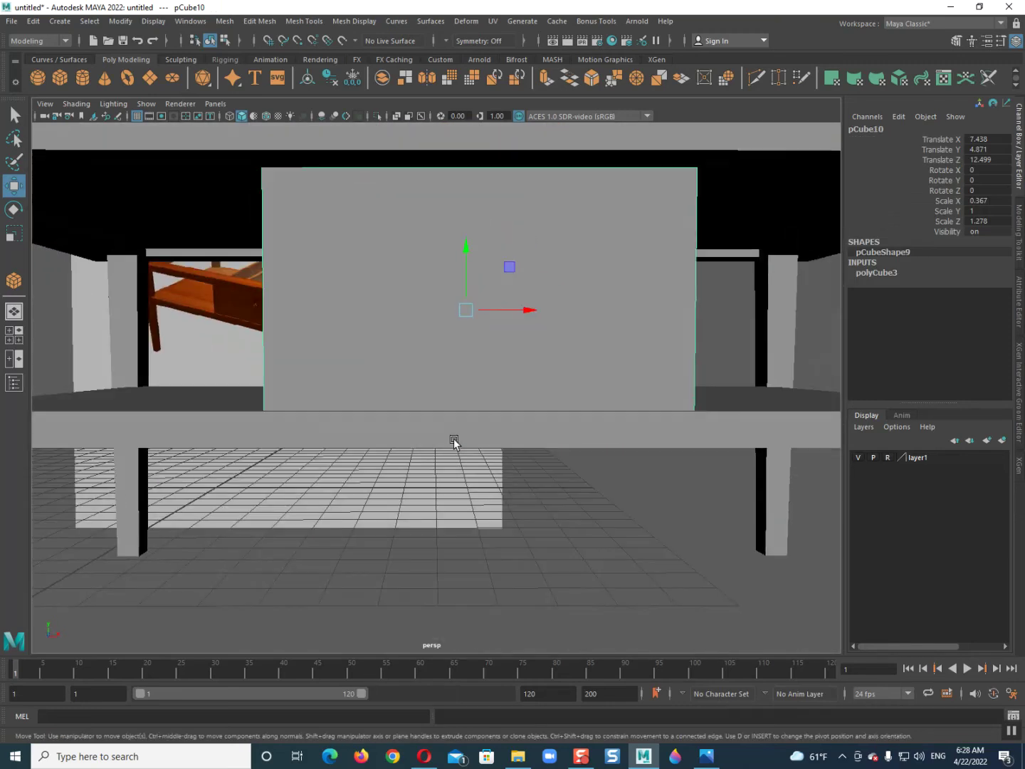
pyautogui.scroll(-5, 448, 356)
pyautogui.moveTo(445, 373)
pyautogui.keyDown('alt'); pyautogui.mouseDown()
pyautogui.moveTo(366, 407)
pyautogui.moveTo(383, 420)
pyautogui.mouseUp(); pyautogui.keyUp('alt')
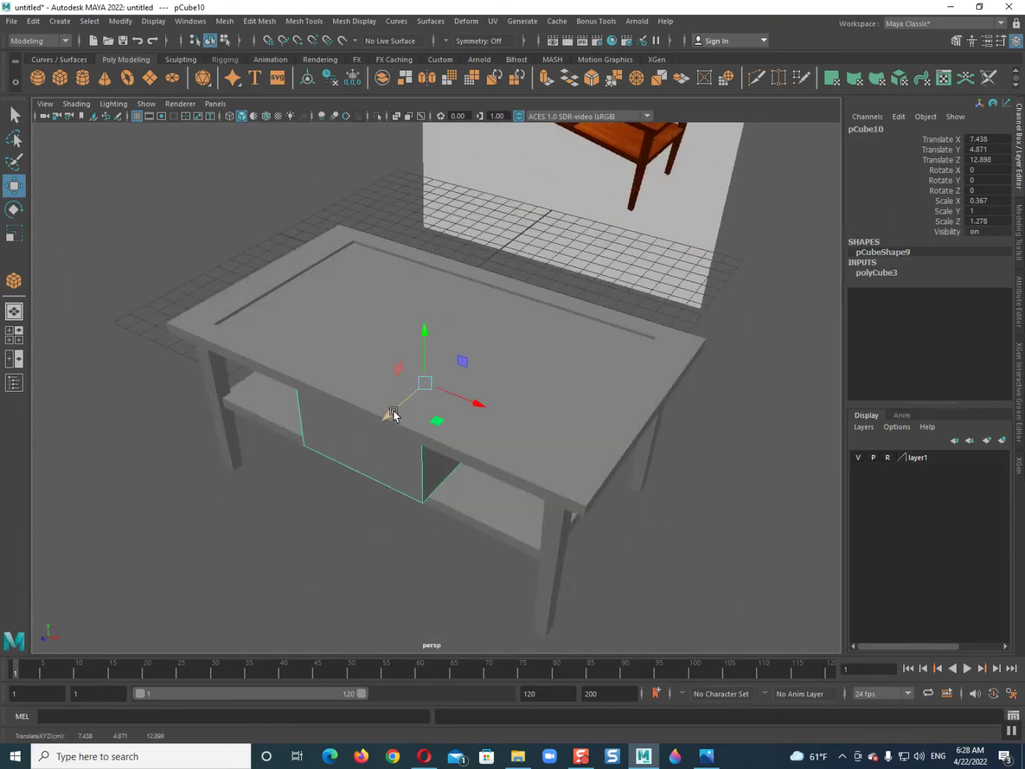
pyautogui.hotkey('ctrl', 'z')
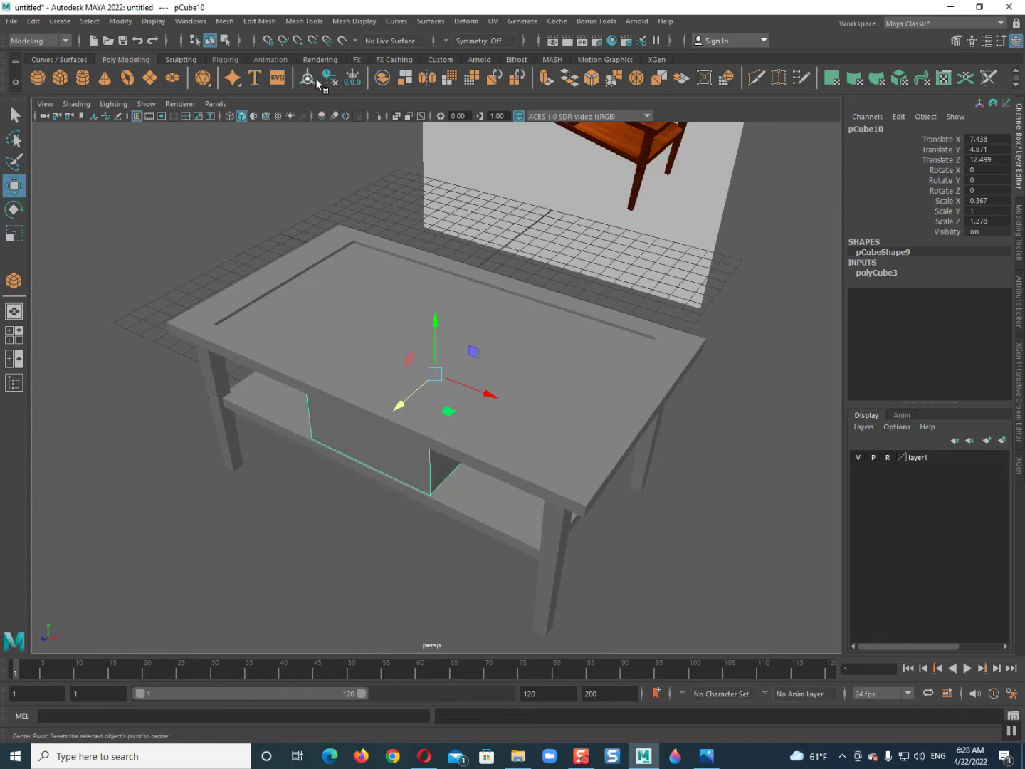
pyautogui.click(329, 78)
pyautogui.moveTo(401, 407)
pyautogui.mouseDown()
pyautogui.moveTo(359, 473)
pyautogui.moveTo(291, 524)
pyautogui.mouseUp()
# Step: Delete the drawer box's top face to open it up
pyautogui.rightClick(286, 509)
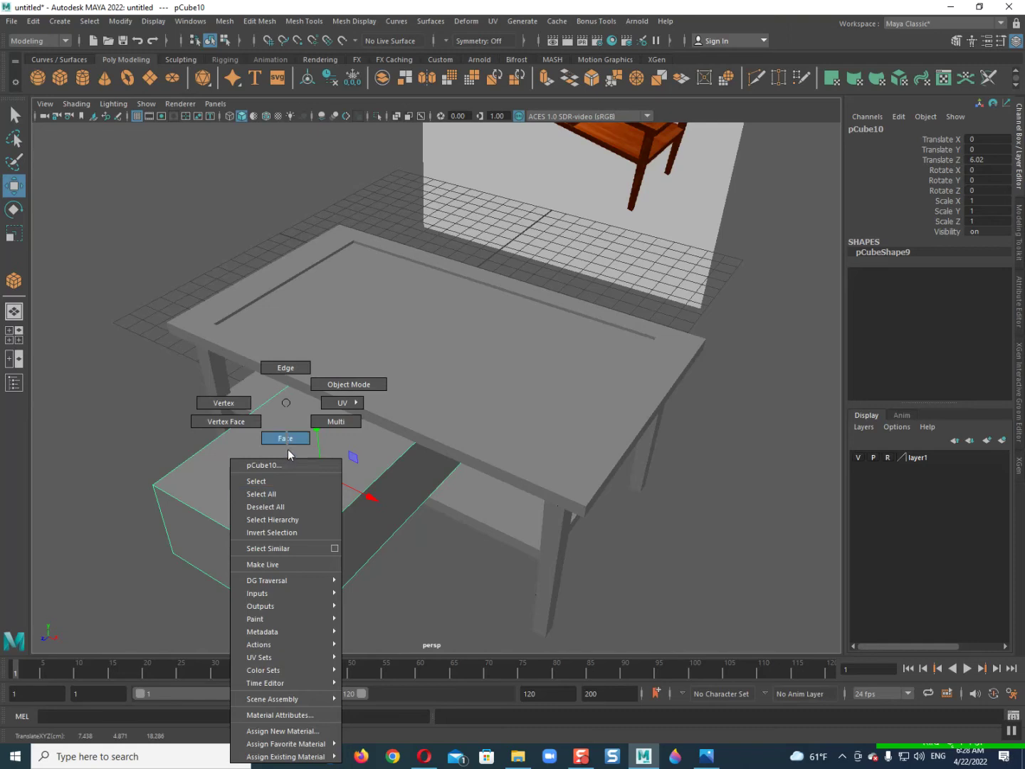
pyautogui.click(285, 438)
pyautogui.click(290, 444)
pyautogui.keyDown('alt'); pyautogui.moveTo(290, 443); pyautogui.dragTo(310, 440, button='middle'); pyautogui.keyUp('alt')
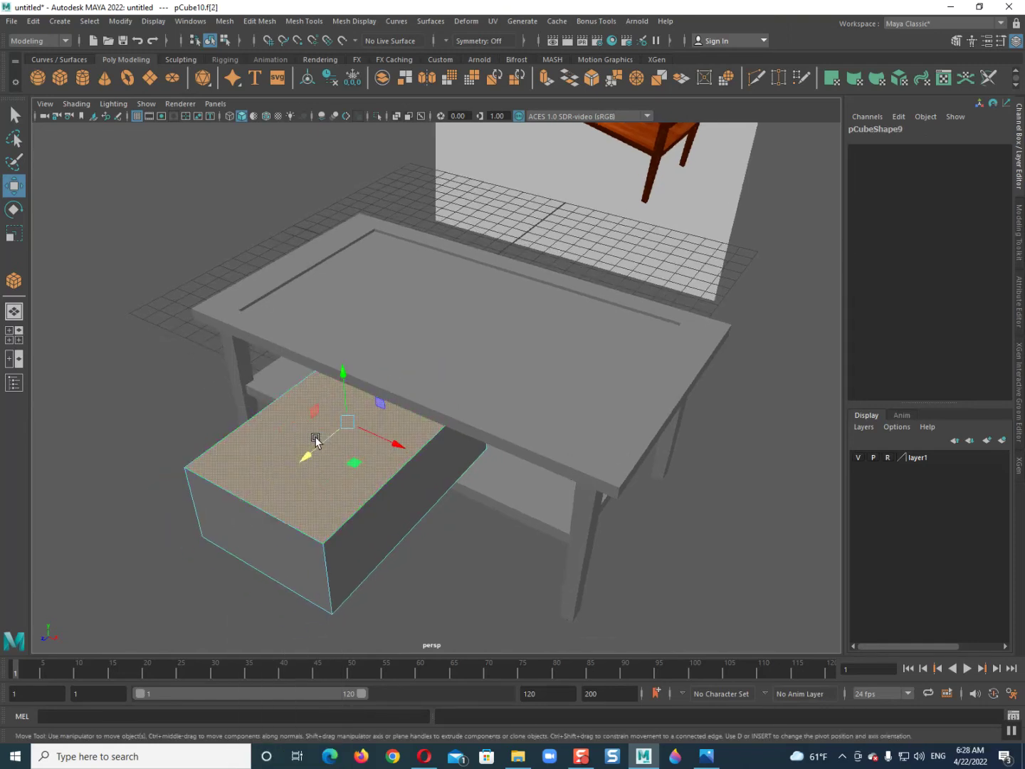
pyautogui.press('Delete')
pyautogui.keyDown('alt'); pyautogui.moveTo(279, 601); pyautogui.dragTo(300, 586); pyautogui.keyUp('alt')
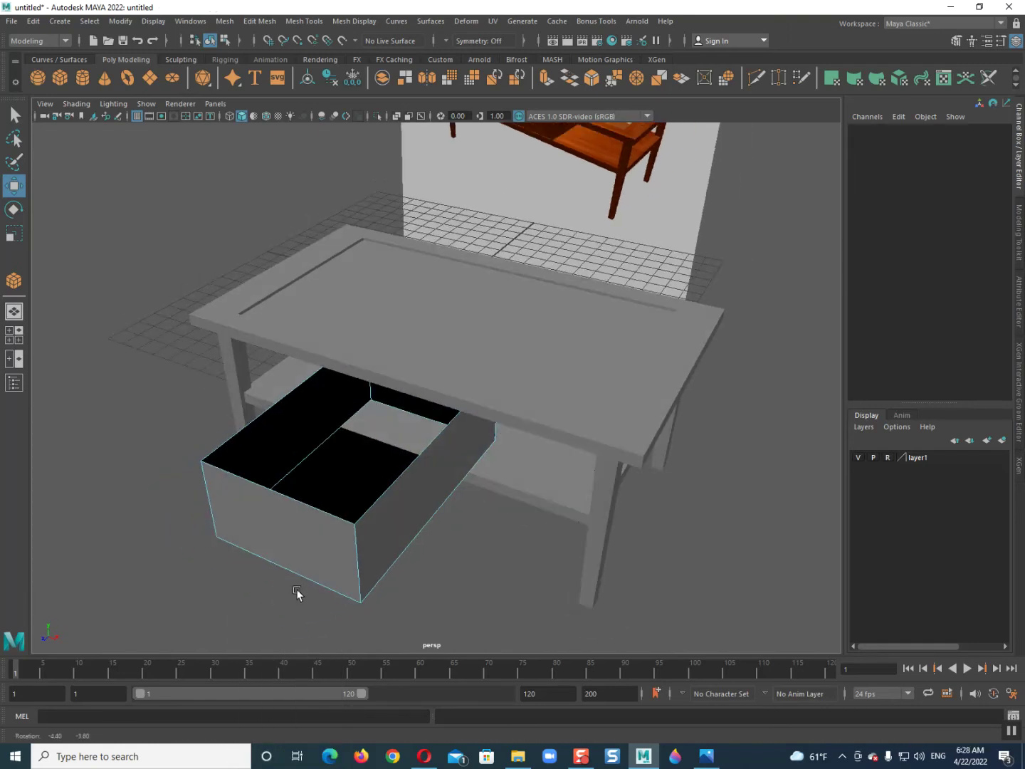
# Step: Extrude the front face slightly larger into a drawer-front panel, back in object mode
pyautogui.click(291, 504)
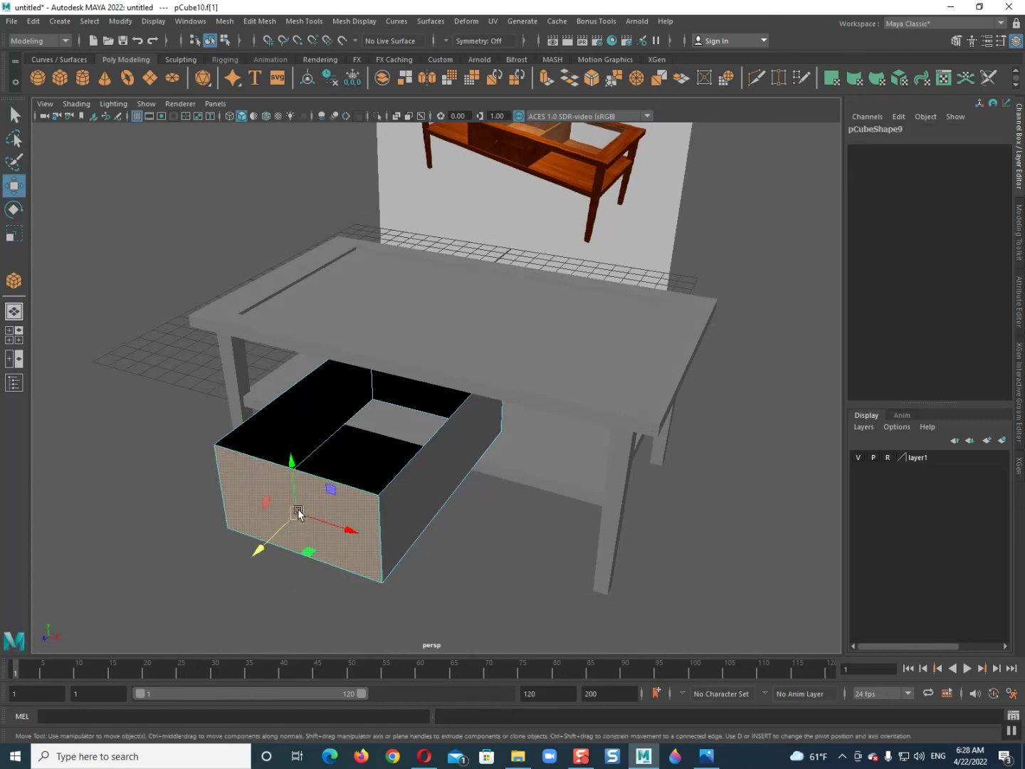
pyautogui.press('r')
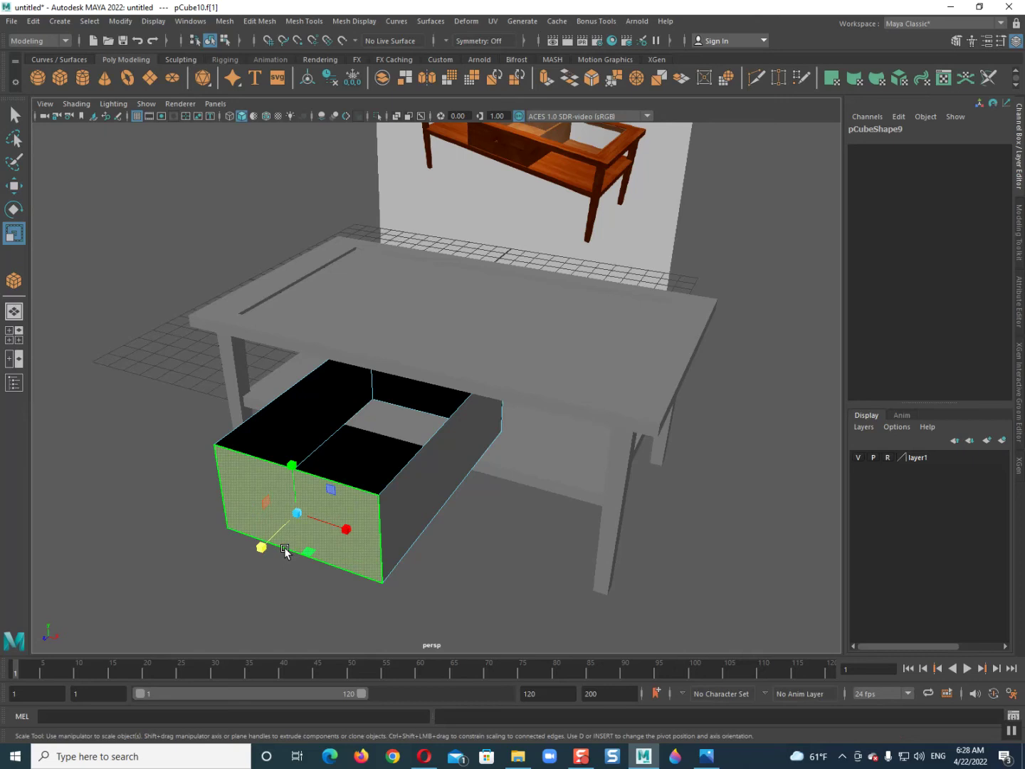
pyautogui.moveTo(297, 513)
pyautogui.keyDown('shift'); pyautogui.mouseDown()
pyautogui.moveTo(272, 537)
pyautogui.moveTo(289, 535)
pyautogui.mouseUp(); pyautogui.keyUp('shift')
pyautogui.press('w')
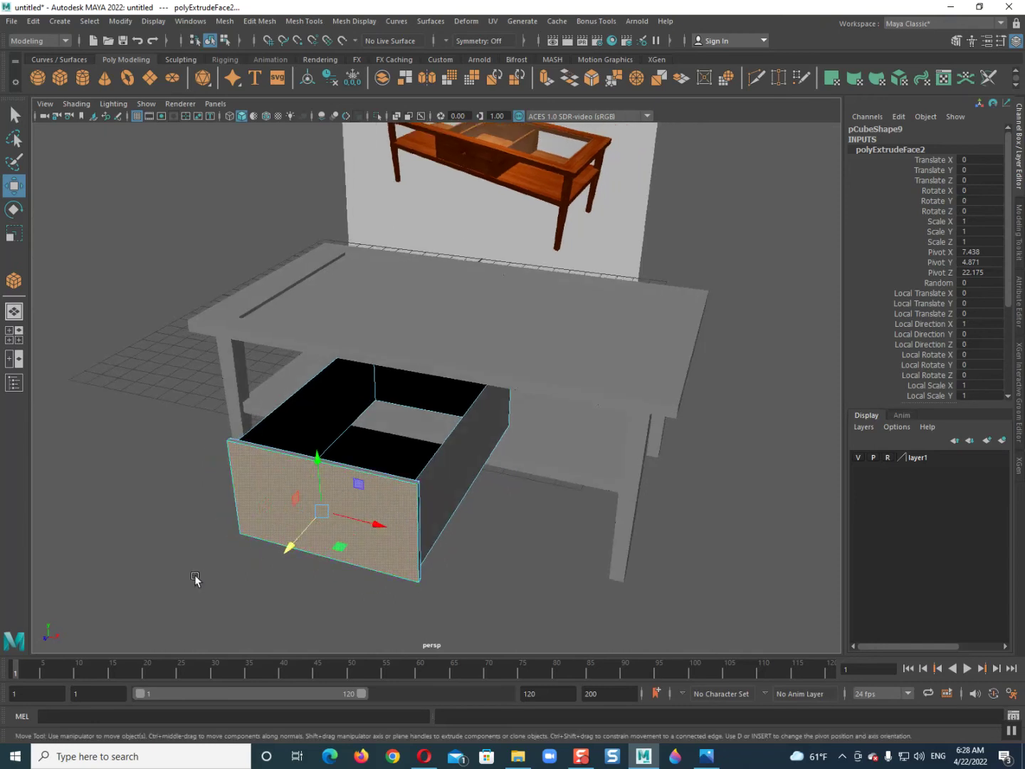
pyautogui.click(195, 574)
pyautogui.moveTo(323, 463); pyautogui.dragTo(490, 343, button='right')
pyautogui.keyDown('alt'); pyautogui.moveTo(299, 465); pyautogui.dragTo(354, 498); pyautogui.keyUp('alt')
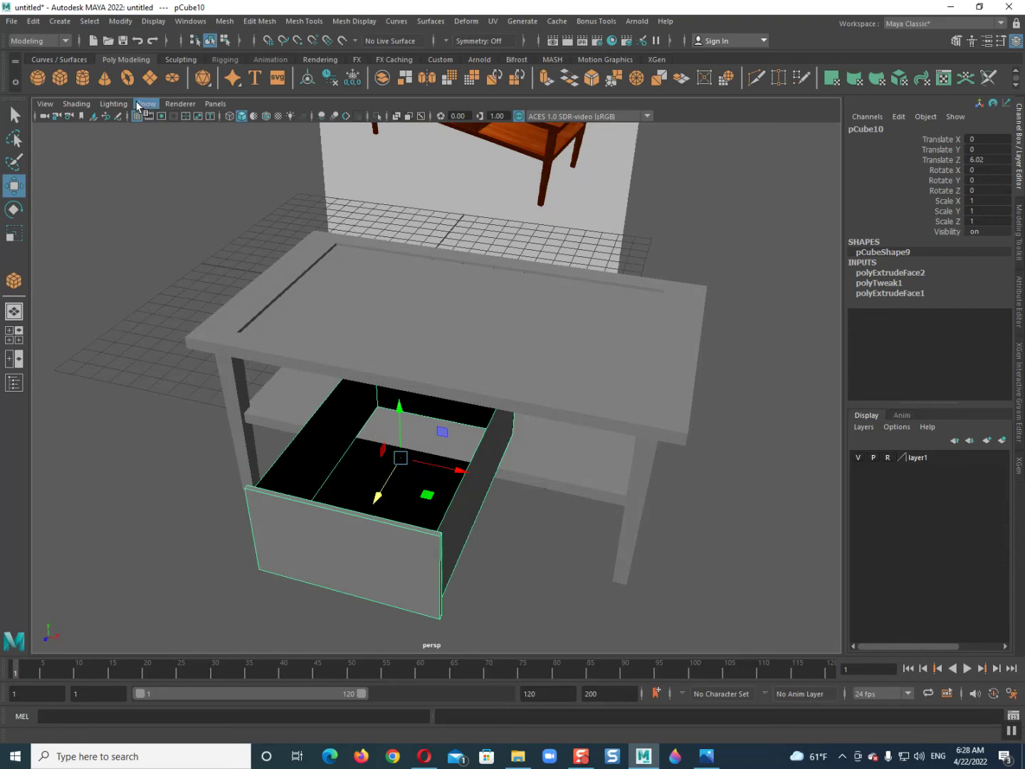
# Step: Turn on Two Sided Lighting in the viewport
pyautogui.click(114, 104)
pyautogui.click(144, 196)
pyautogui.moveTo(287, 363)
pyautogui.keyDown('alt'); pyautogui.mouseDown()
pyautogui.moveTo(365, 375)
pyautogui.moveTo(278, 385)
pyautogui.moveTo(332, 427)
pyautogui.moveTo(341, 469)
pyautogui.moveTo(368, 477)
pyautogui.mouseUp(); pyautogui.keyUp('alt')
# Step: Extrude the drawer's inner faces inward by 0.117 for wall thickness, then deselect
pyautogui.keyDown('shift'); pyautogui.moveTo(364, 446); pyautogui.dragTo(379, 437, button='right'); pyautogui.keyUp('shift')
pyautogui.click(449, 534)
pyautogui.moveTo(432, 545); pyautogui.dragTo(431, 536)
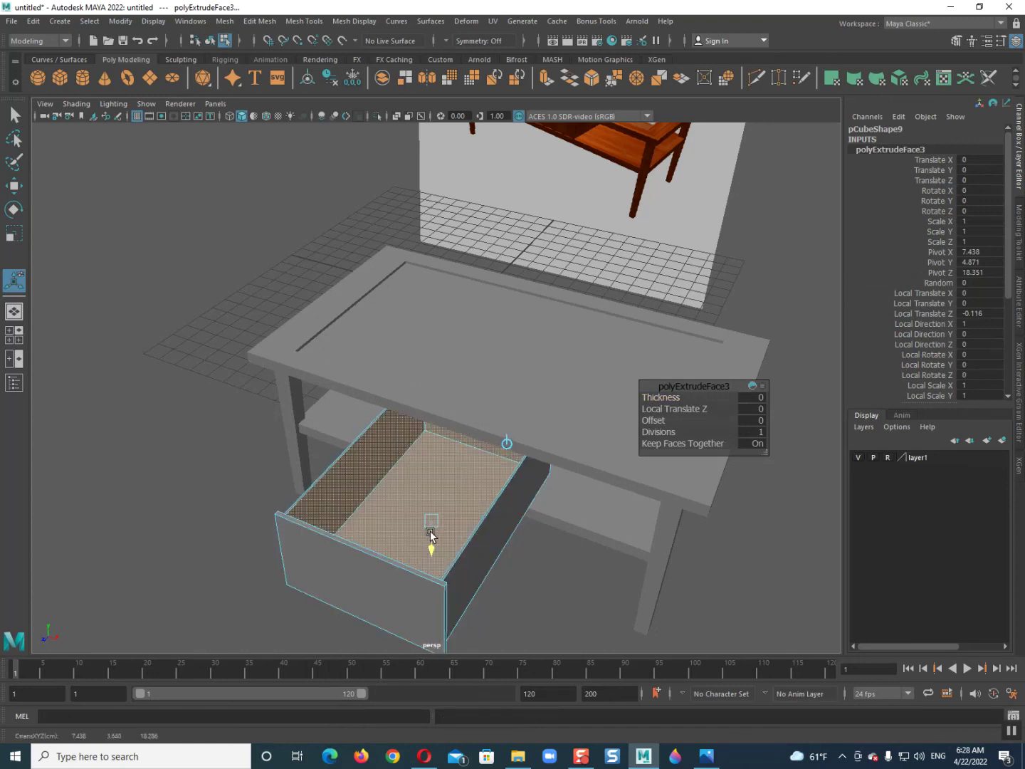
pyautogui.moveTo(395, 406); pyautogui.dragTo(452, 382, button='right')
pyautogui.click(273, 598)
pyautogui.moveTo(349, 561)
pyautogui.keyDown('alt'); pyautogui.mouseDown()
pyautogui.moveTo(503, 561)
pyautogui.moveTo(403, 574)
pyautogui.moveTo(277, 527)
pyautogui.mouseUp(); pyautogui.keyUp('alt')
pyautogui.keyDown('shift'); pyautogui.rightClick(234, 460); pyautogui.keyUp('shift')
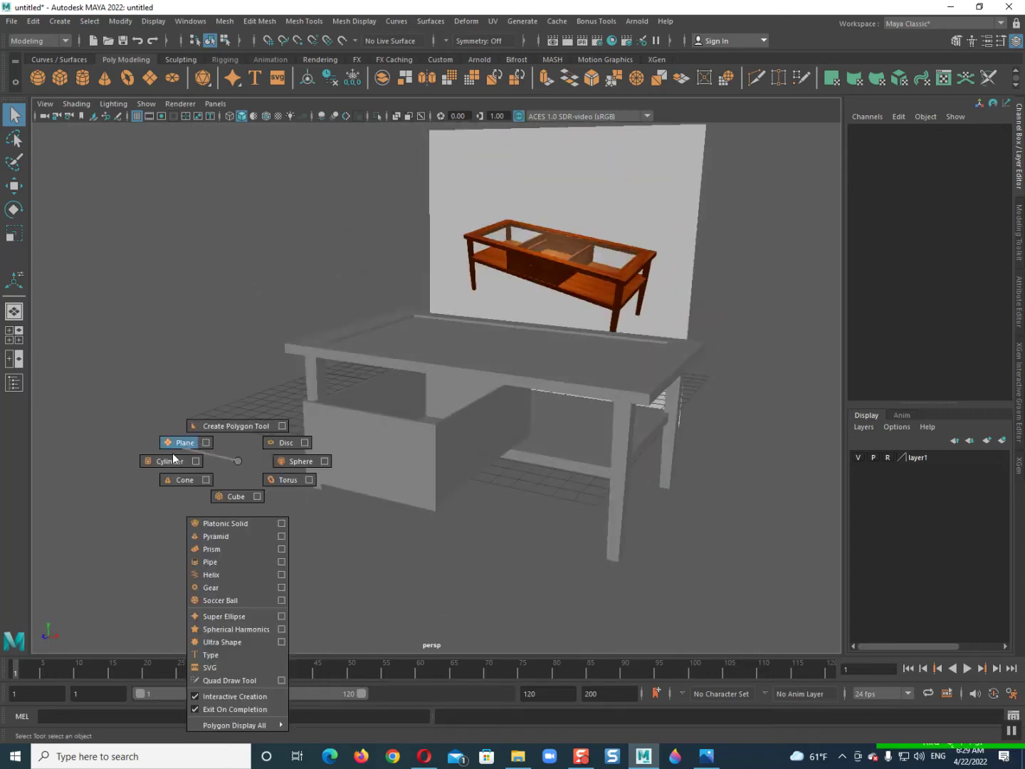
# Step: Create a default sphere and move it up toward the drawer front
pyautogui.click(305, 465)
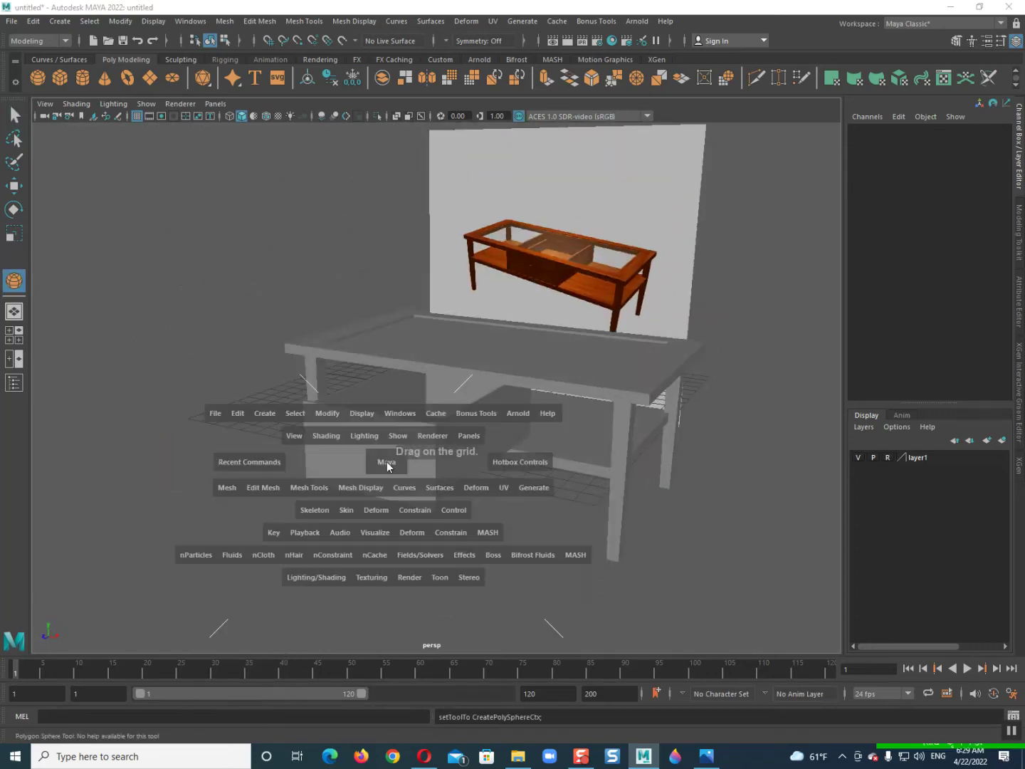
pyautogui.moveTo(387, 461); pyautogui.dragTo(386, 420)
pyautogui.click(598, 577)
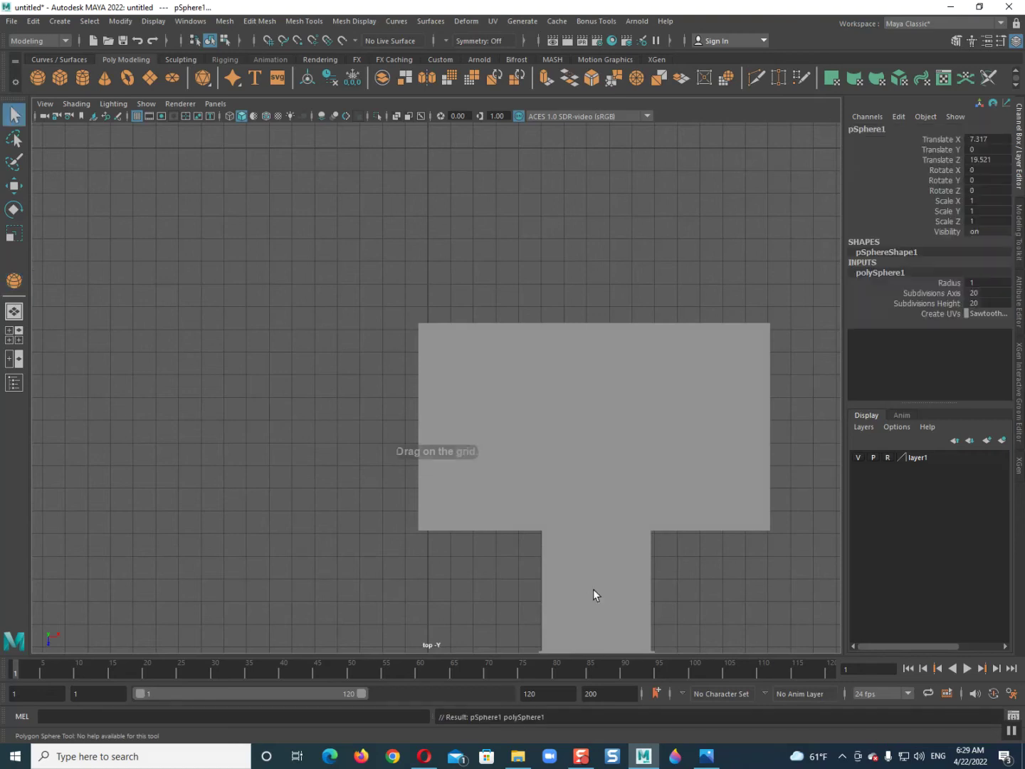
pyautogui.press('space')
pyautogui.moveTo(590, 584); pyautogui.dragTo(538, 549)
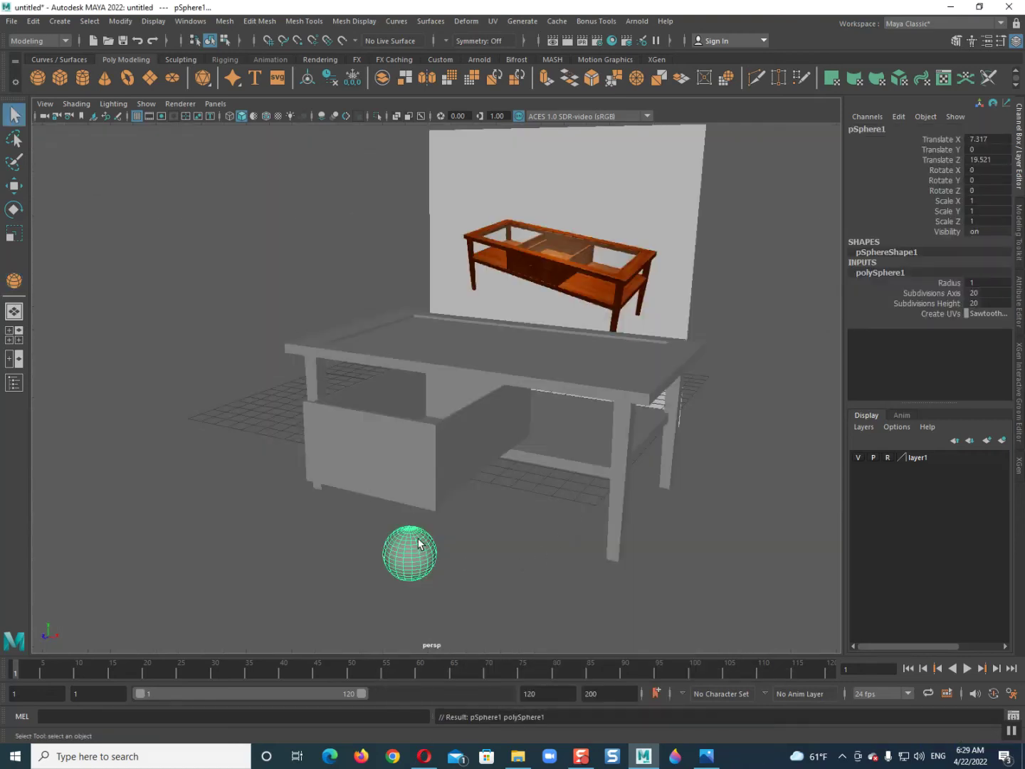
pyautogui.press('w')
pyautogui.moveTo(408, 504); pyautogui.dragTo(378, 403)
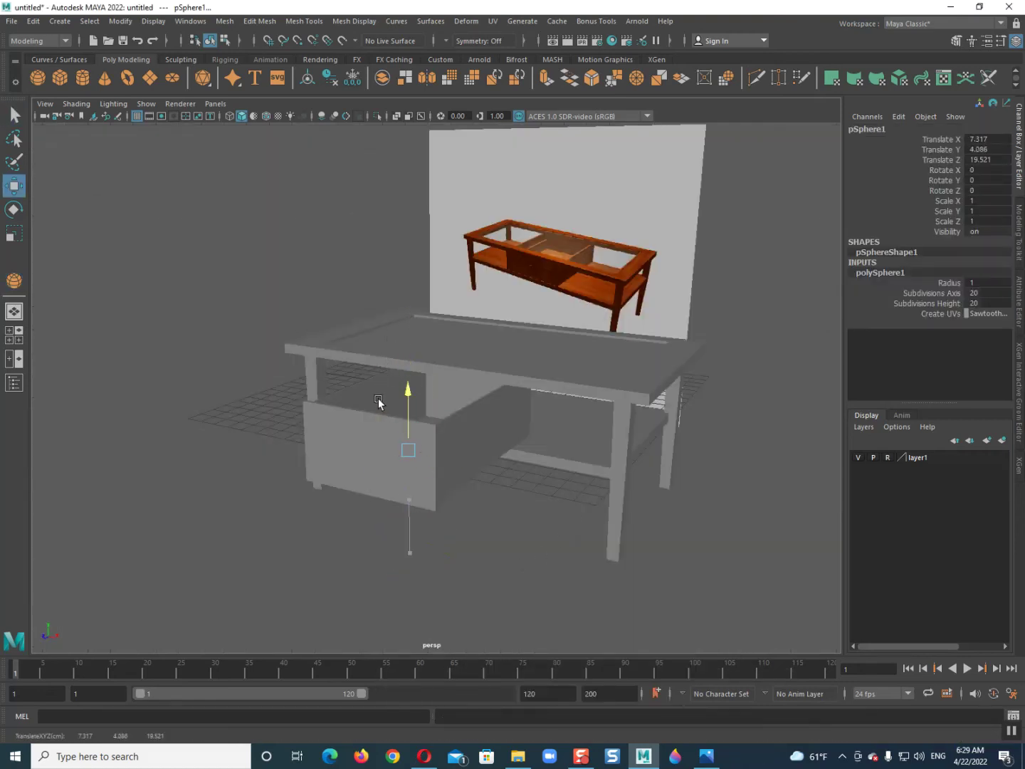
pyautogui.moveTo(395, 455)
pyautogui.mouseDown()
pyautogui.moveTo(348, 491)
pyautogui.moveTo(321, 487)
pyautogui.mouseUp()
# Step: Scale the sphere down to 0.125 and position it on the drawer front
pyautogui.press('r')
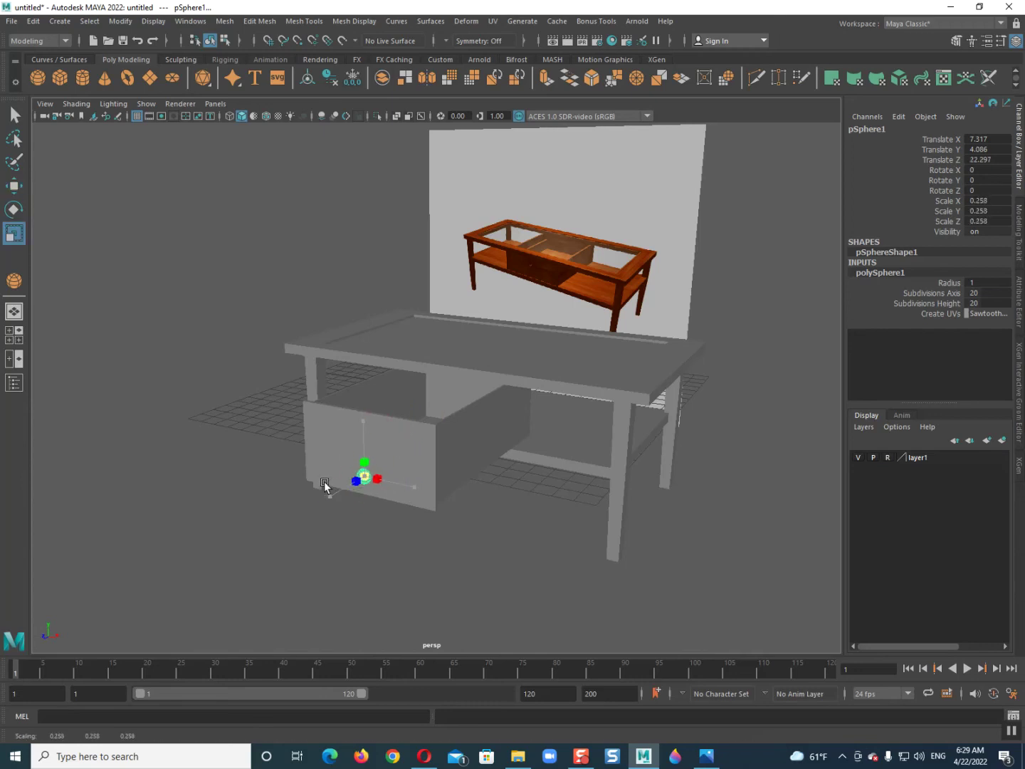
pyautogui.press('w')
pyautogui.moveTo(364, 421)
pyautogui.mouseDown()
pyautogui.moveTo(362, 378)
pyautogui.moveTo(445, 425)
pyautogui.moveTo(500, 390)
pyautogui.moveTo(371, 384)
pyautogui.mouseUp()
pyautogui.press('f')
pyautogui.scroll(-5, 360, 408)
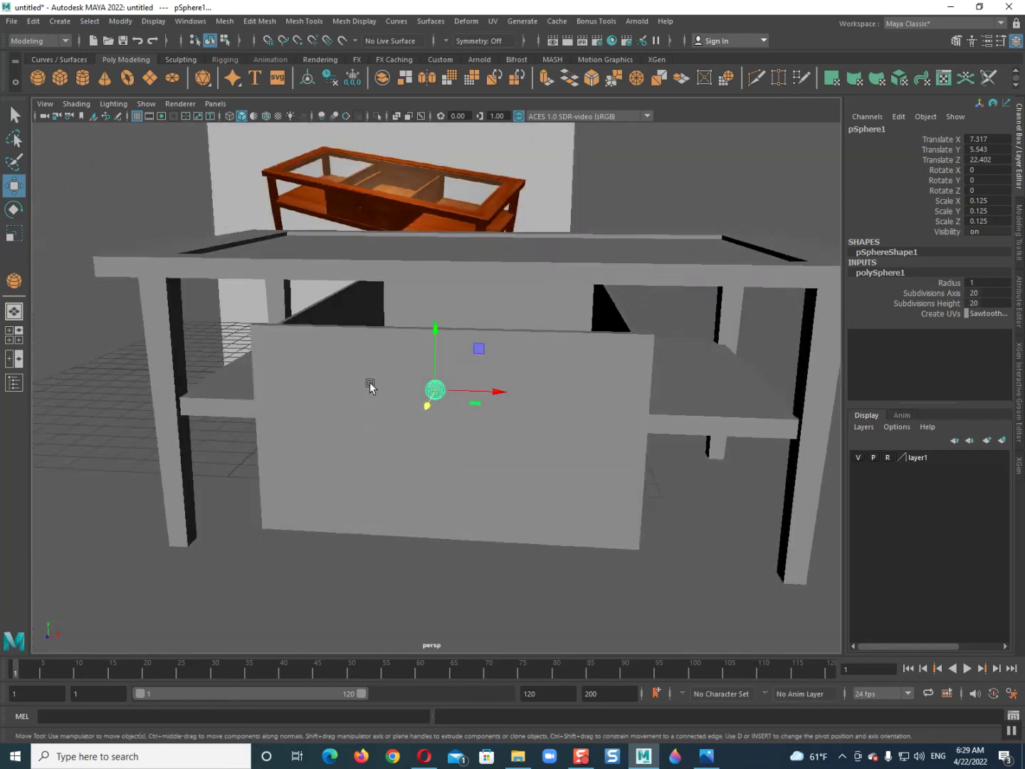
pyautogui.scroll(-3, 375, 400)
pyautogui.moveTo(434, 354); pyautogui.dragTo(433, 369)
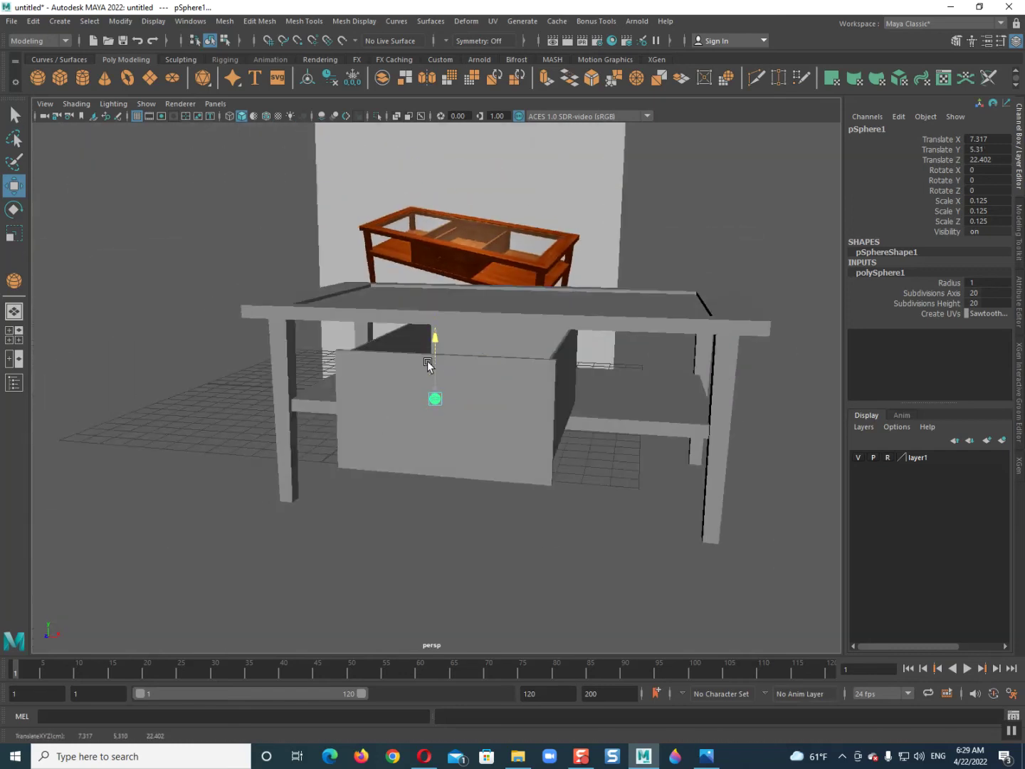
# Step: Inspect the knob up close, then select the drawer
pyautogui.moveTo(465, 419)
pyautogui.keyDown('alt'); pyautogui.mouseDown()
pyautogui.moveTo(264, 480)
pyautogui.moveTo(480, 471)
pyautogui.moveTo(420, 491)
pyautogui.moveTo(365, 481)
pyautogui.moveTo(356, 502)
pyautogui.moveTo(413, 515)
pyautogui.moveTo(357, 484)
pyautogui.mouseUp(); pyautogui.keyUp('alt')
pyautogui.click(263, 480)
pyautogui.scroll(-3, 273, 466)
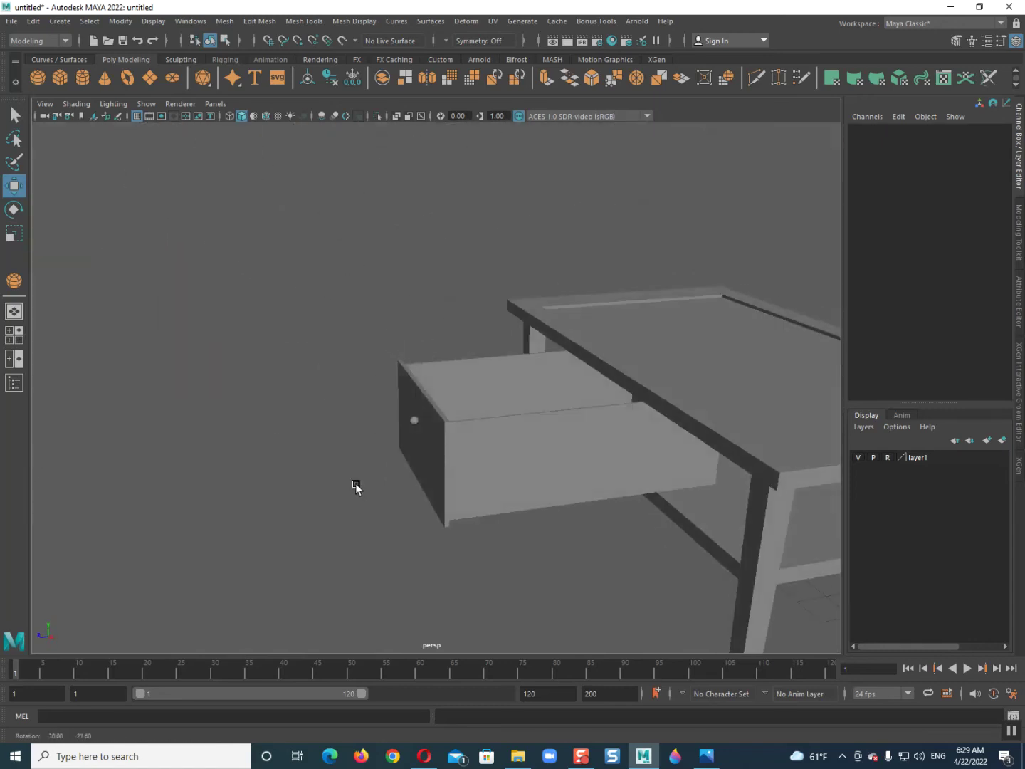
pyautogui.scroll(2, 368, 451)
pyautogui.scroll(3, 420, 455)
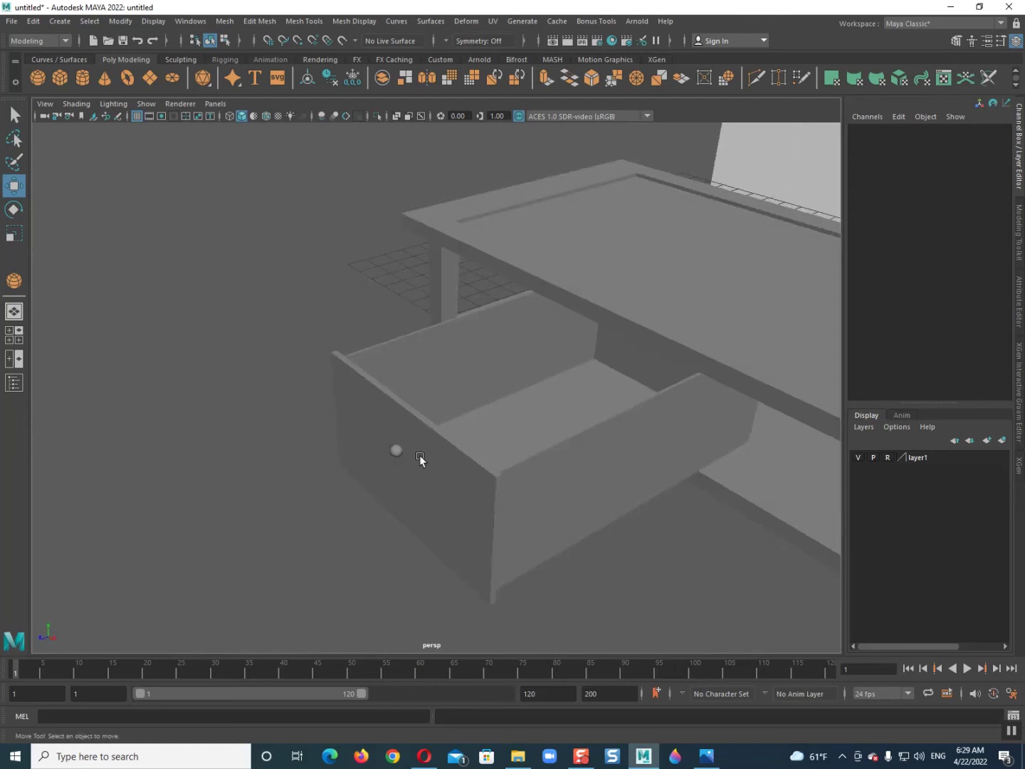
pyautogui.click(474, 449)
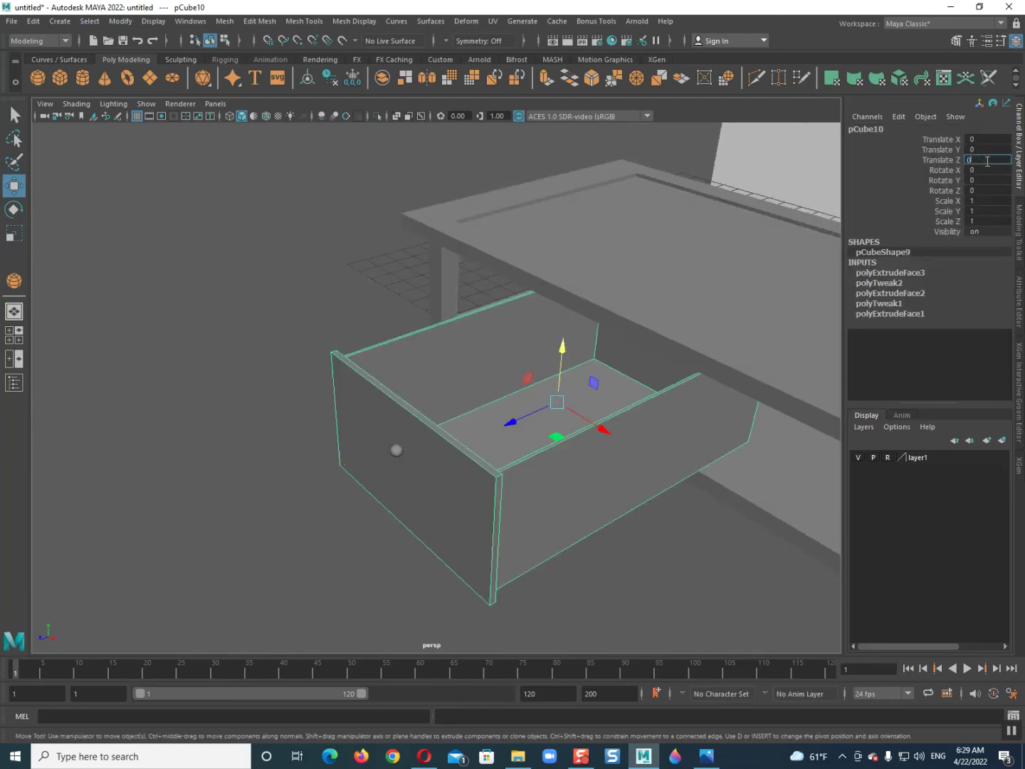
# Step: Set the drawer's Translate Z to 0 and move the knob back onto it
pyautogui.keyDown('ctrl'); pyautogui.moveTo(988, 162); pyautogui.dragTo(981, 161); pyautogui.keyUp('ctrl')
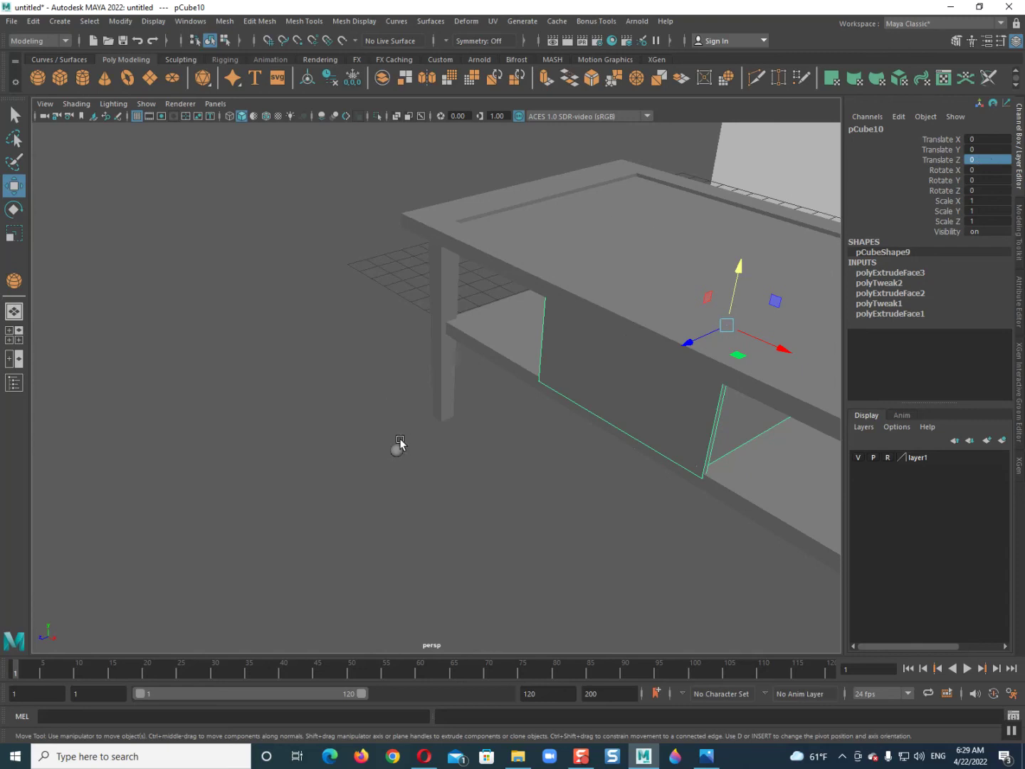
pyautogui.click(398, 447)
pyautogui.moveTo(355, 469)
pyautogui.mouseDown()
pyautogui.moveTo(549, 371)
pyautogui.moveTo(591, 362)
pyautogui.mouseUp()
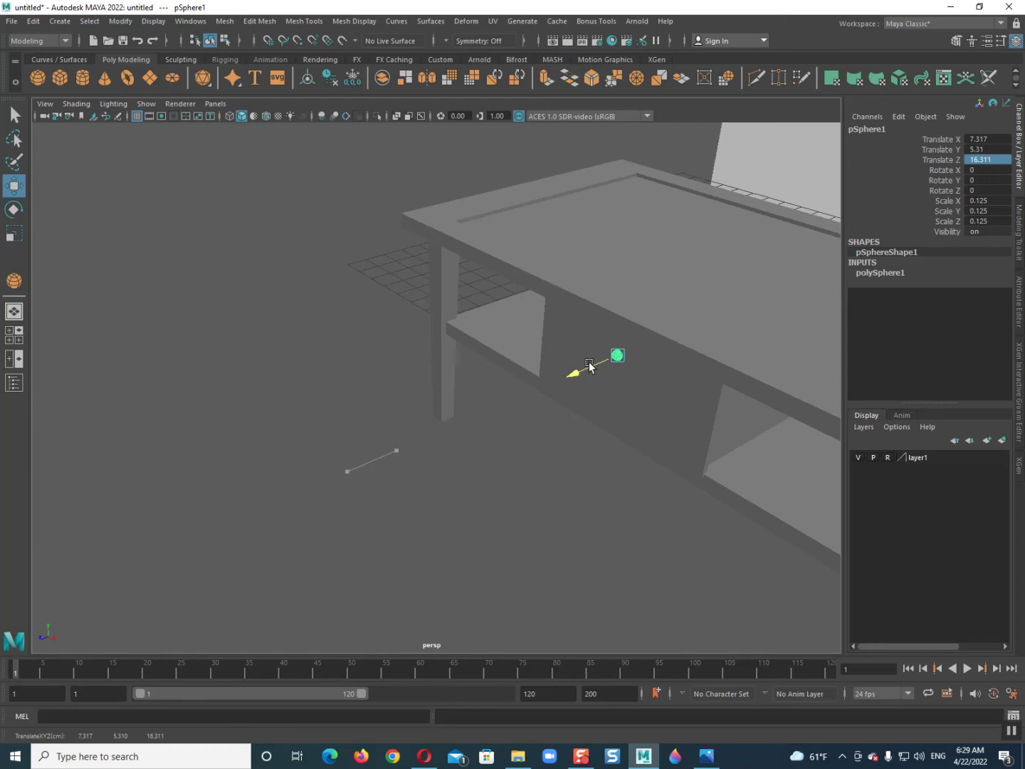
pyautogui.press('f')
pyautogui.scroll(-3, 593, 358)
# Step: Press the knob against the drawer front at Z 16.379 and select both
pyautogui.keyDown('alt'); pyautogui.moveTo(592, 358); pyautogui.dragTo(465, 390); pyautogui.keyUp('alt')
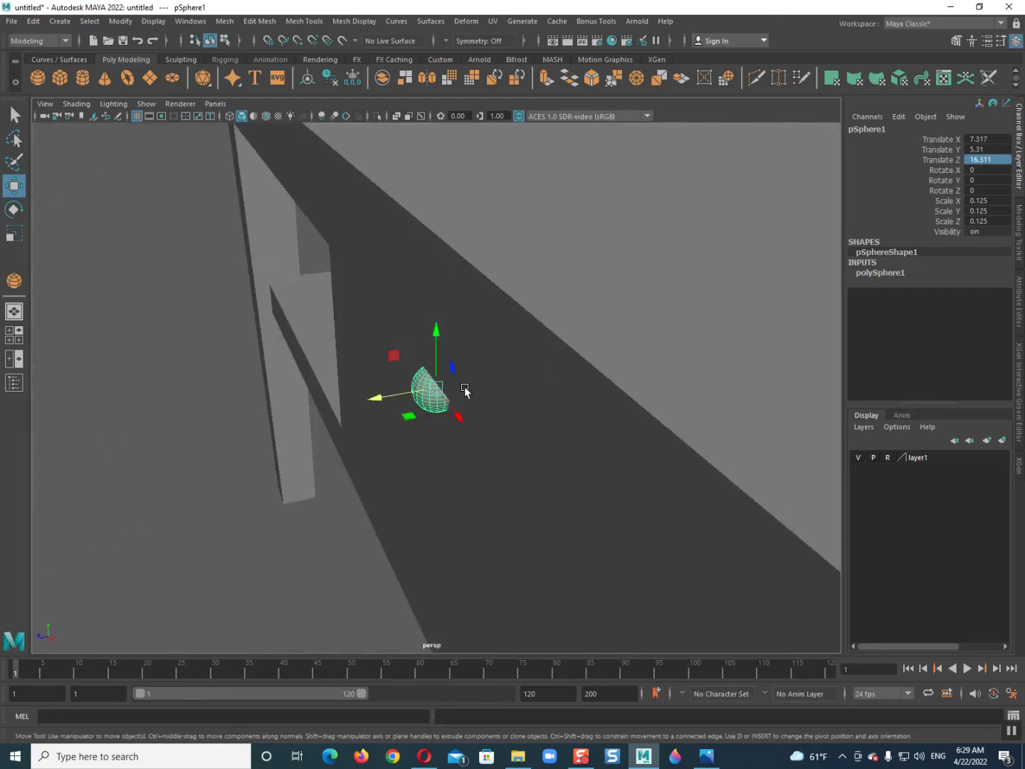
pyautogui.moveTo(397, 386)
pyautogui.mouseDown()
pyautogui.moveTo(382, 397)
pyautogui.moveTo(507, 364)
pyautogui.mouseUp()
pyautogui.scroll(-4, 428, 373)
pyautogui.scroll(-4, 430, 373)
pyautogui.click(515, 406)
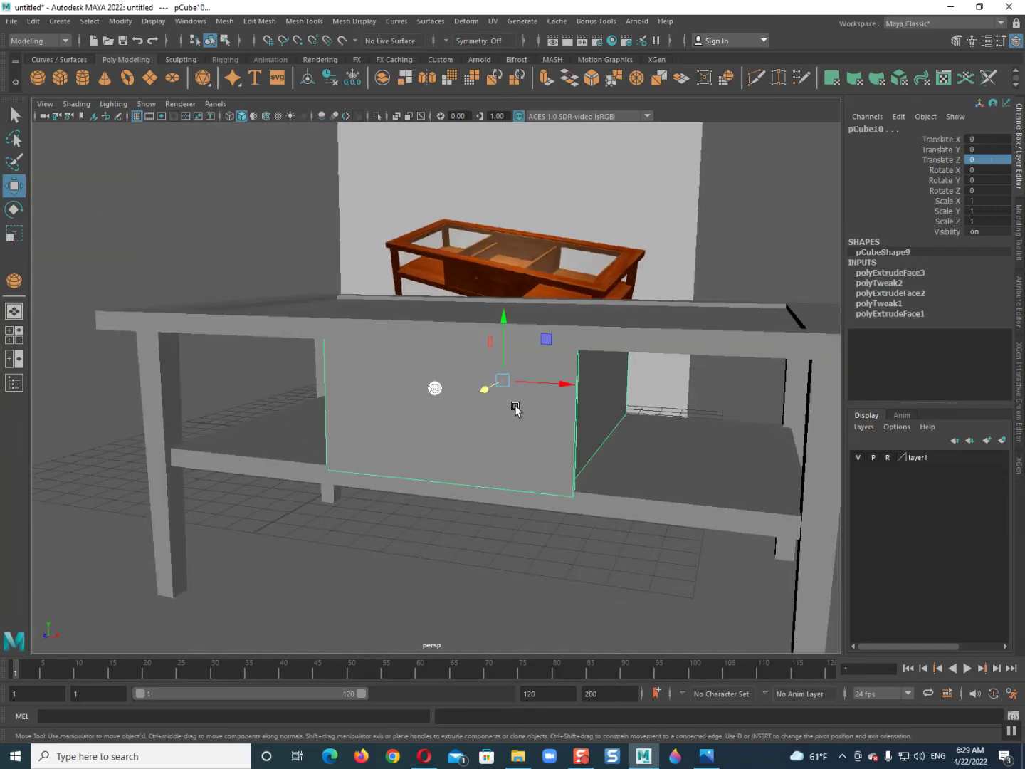
pyautogui.click(232, 26)
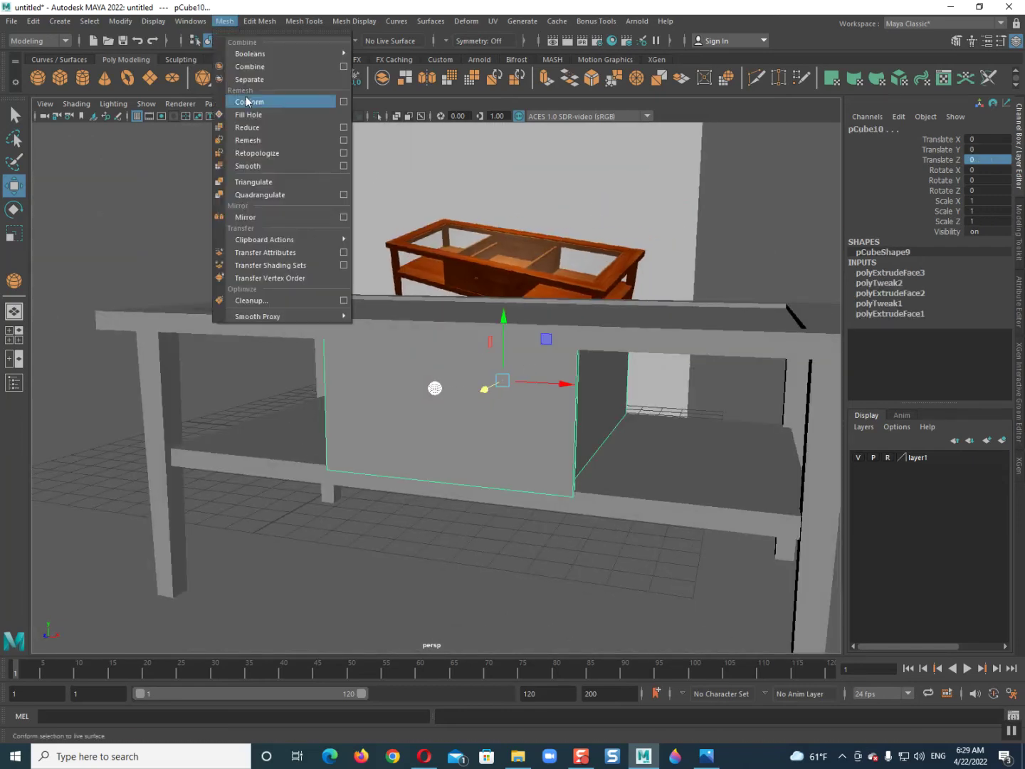
# Step: Combine the knob and drawer into one mesh
pyautogui.click(242, 66)
pyautogui.click(332, 569)
pyautogui.moveTo(336, 497)
pyautogui.keyDown('alt'); pyautogui.mouseDown()
pyautogui.moveTo(395, 469)
pyautogui.moveTo(427, 481)
pyautogui.moveTo(398, 492)
pyautogui.moveTo(462, 521)
pyautogui.moveTo(446, 457)
pyautogui.mouseUp(); pyautogui.keyUp('alt')
# Step: Select a table leg and call up Assign New Material for it
pyautogui.click(427, 419)
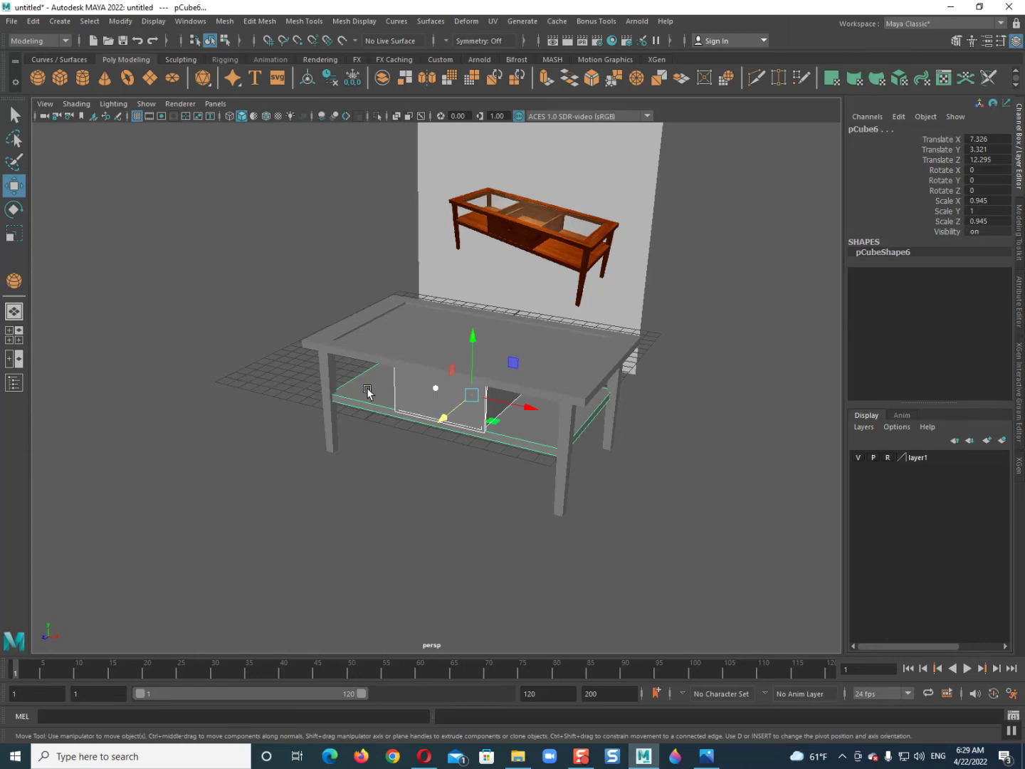
pyautogui.keyDown('shift'); pyautogui.click(317, 387); pyautogui.keyUp('shift')
pyautogui.keyDown('shift'); pyautogui.click(315, 348); pyautogui.keyUp('shift')
pyautogui.click(565, 447)
pyautogui.click(618, 408)
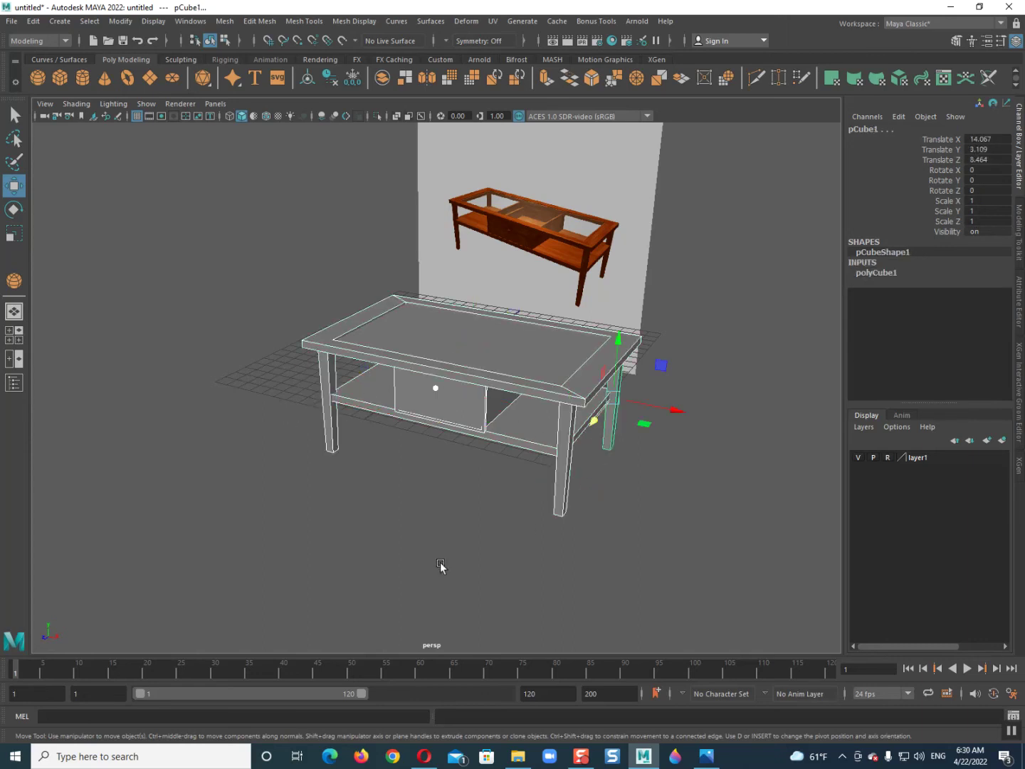
pyautogui.keyDown('alt'); pyautogui.moveTo(453, 546); pyautogui.dragTo(439, 525); pyautogui.keyUp('alt')
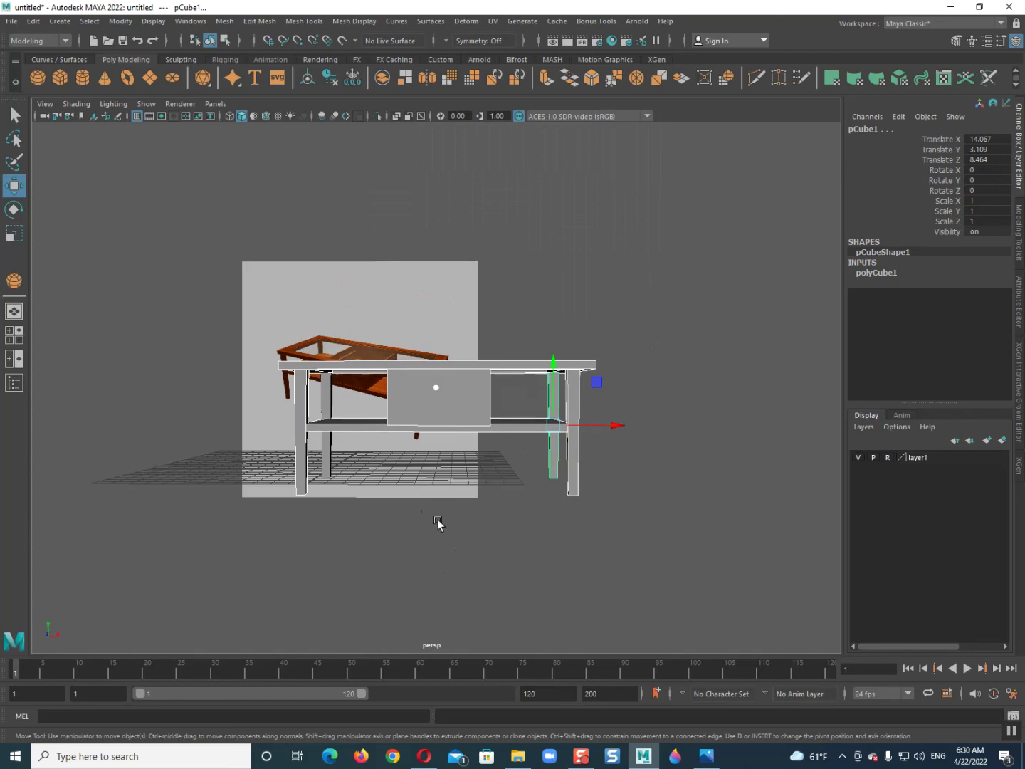
pyautogui.click(331, 452)
pyautogui.moveTo(324, 403); pyautogui.dragTo(356, 740, button='right')
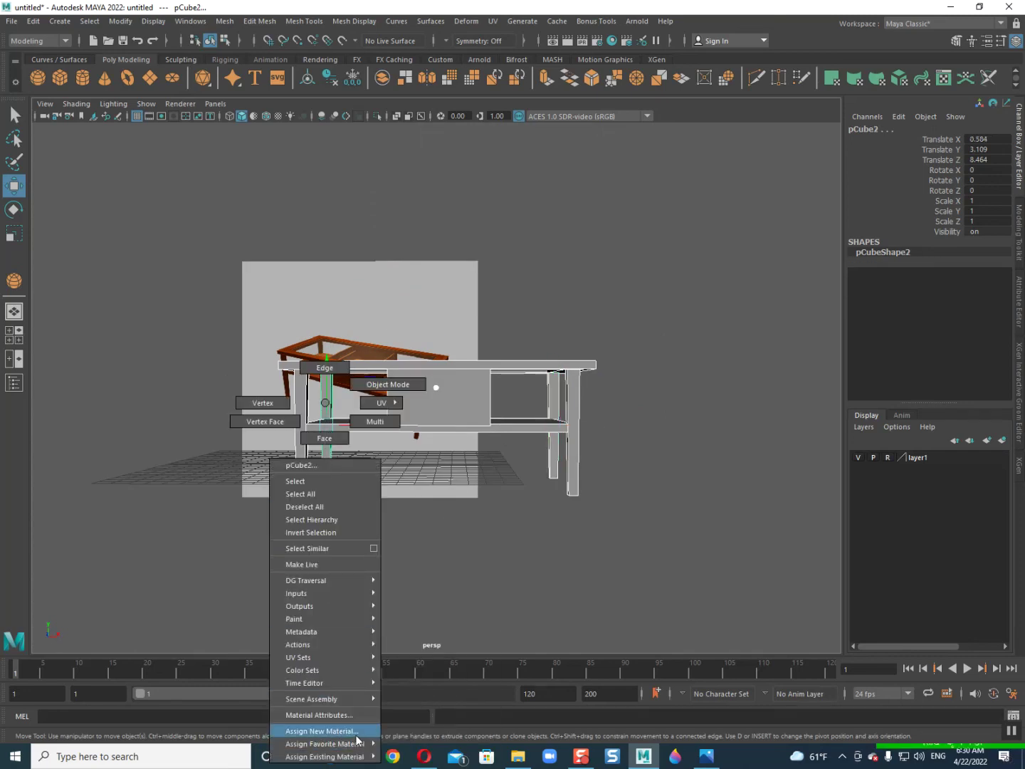
pyautogui.moveTo(321, 731)
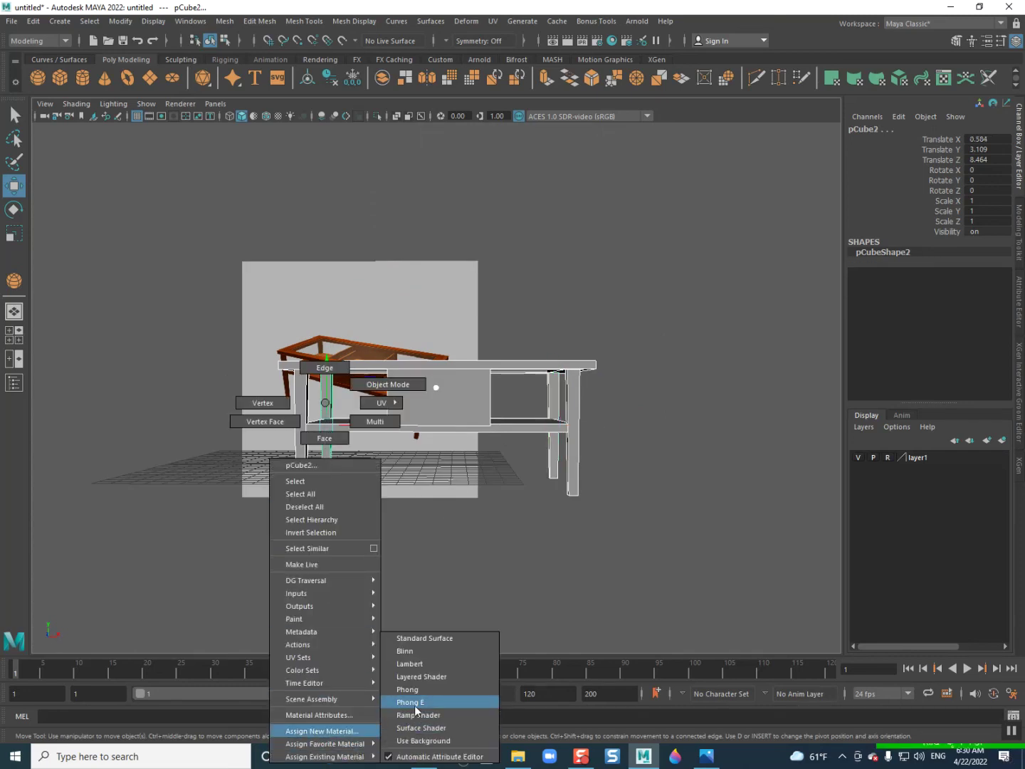
# Step: Assign a new Phong E material and connect a File texture to its Color
pyautogui.click(416, 703)
pyautogui.click(859, 128)
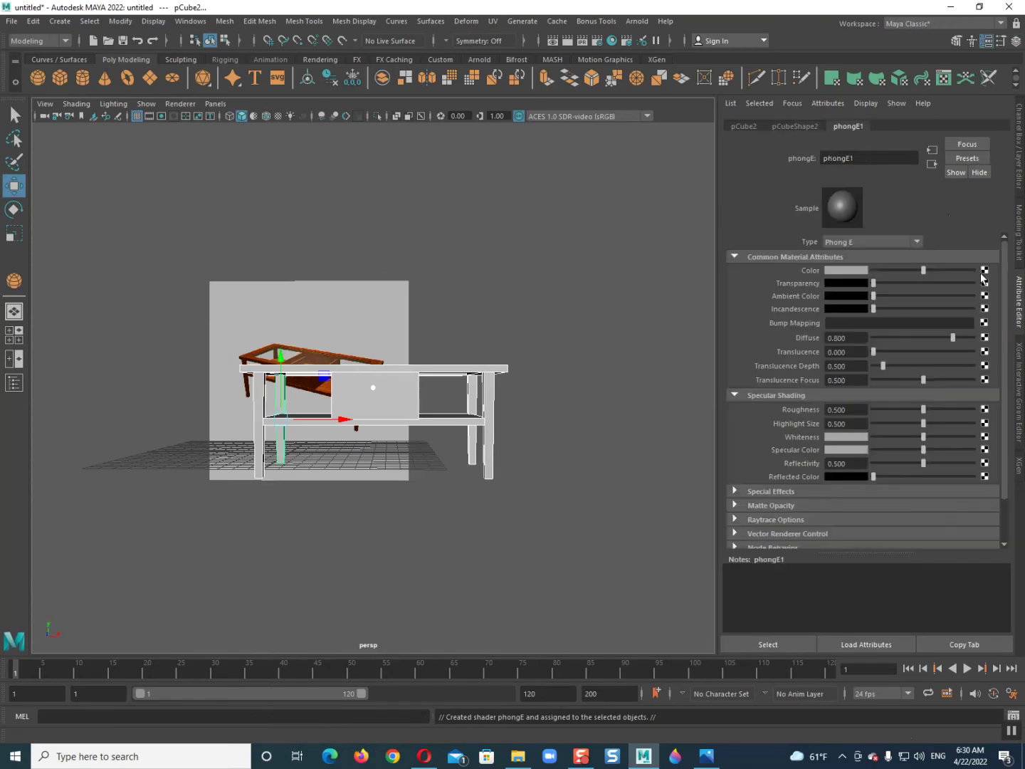
pyautogui.click(984, 270)
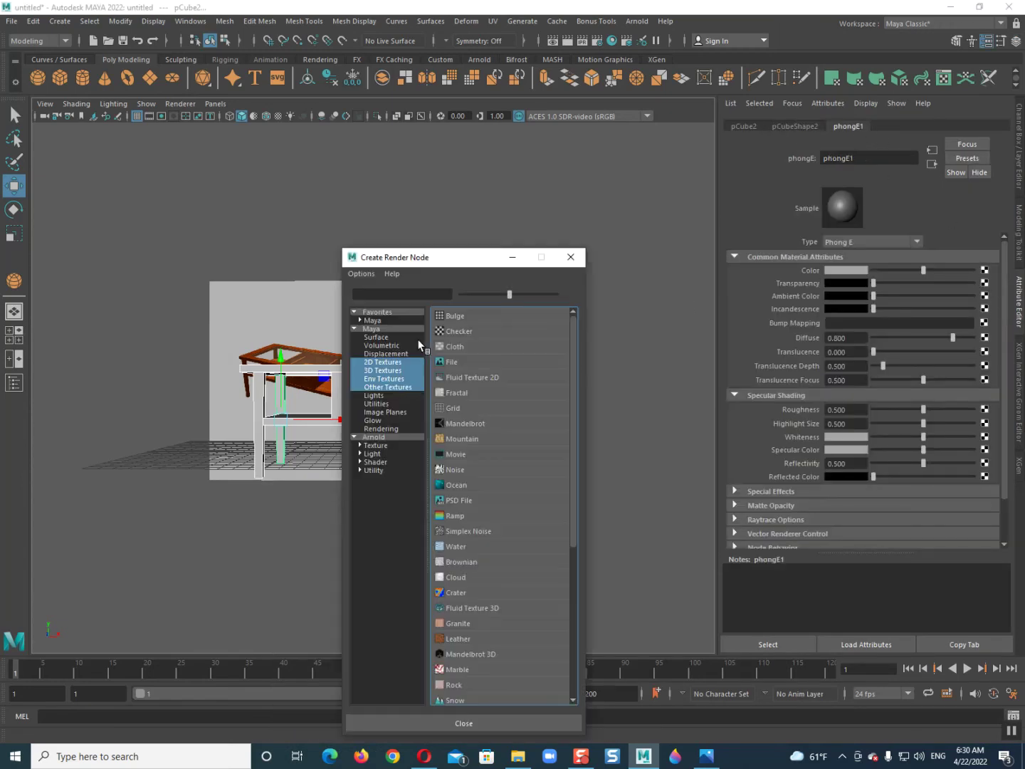
pyautogui.click(468, 360)
pyautogui.click(986, 300)
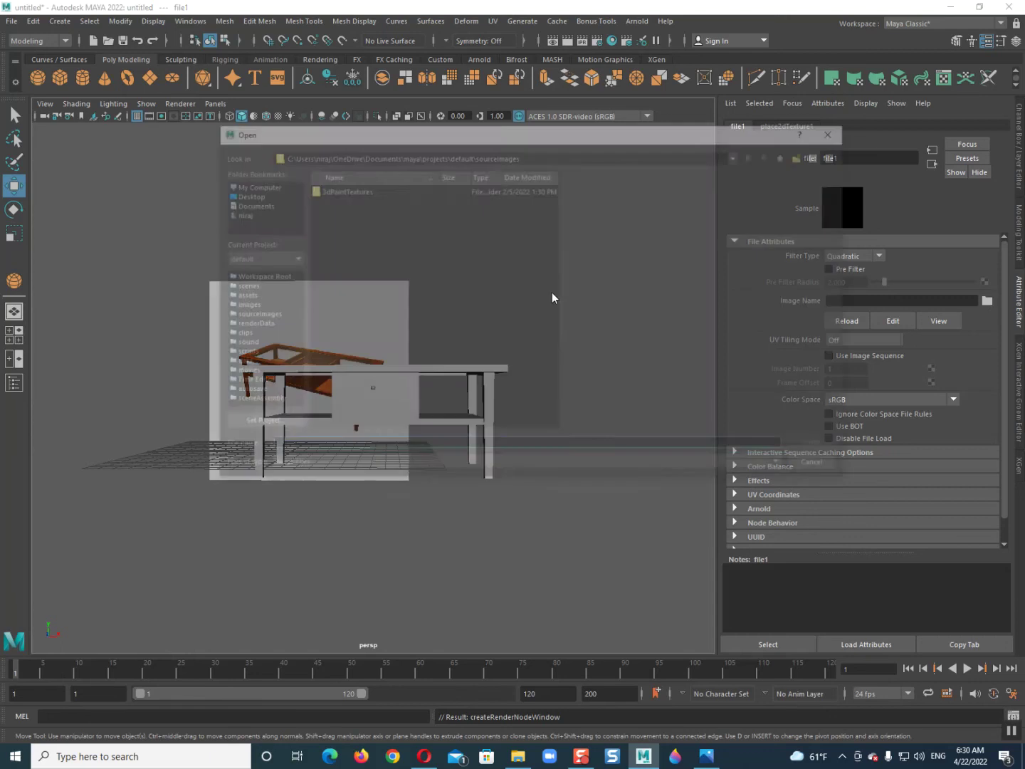
# Step: Load E:\Color\wood color\4rgf.jpg as the wood texture and show textures in the viewport
pyautogui.click(253, 191)
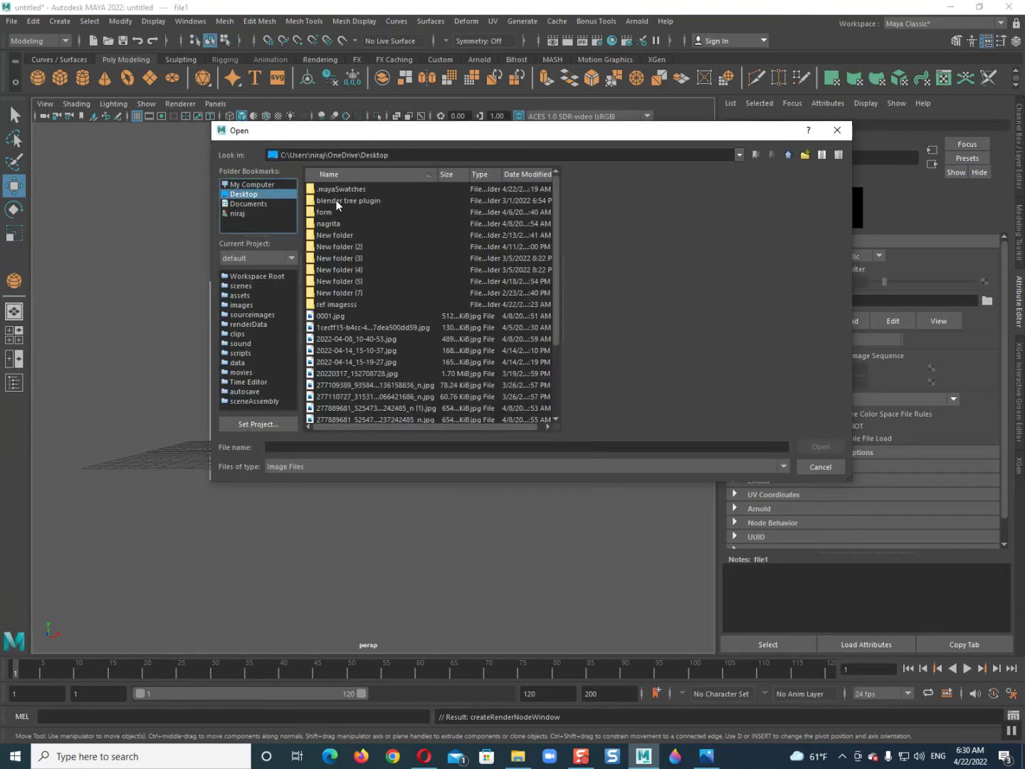
pyautogui.click(288, 186)
pyautogui.doubleClick(349, 202)
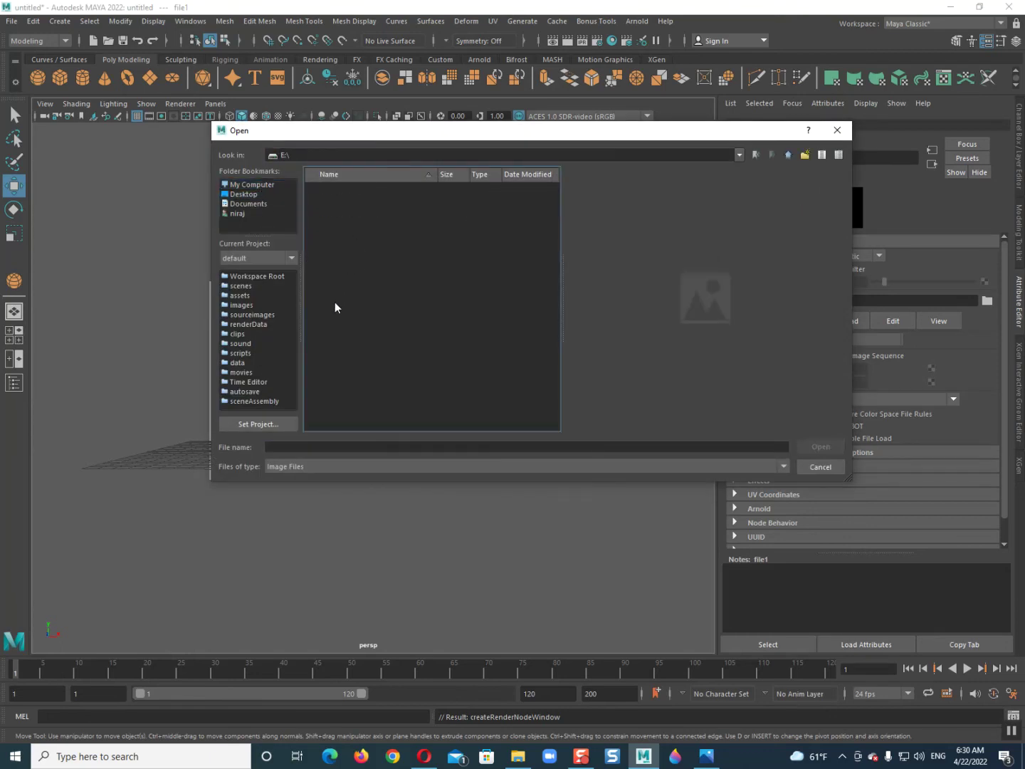
pyautogui.scroll(-2, 332, 408)
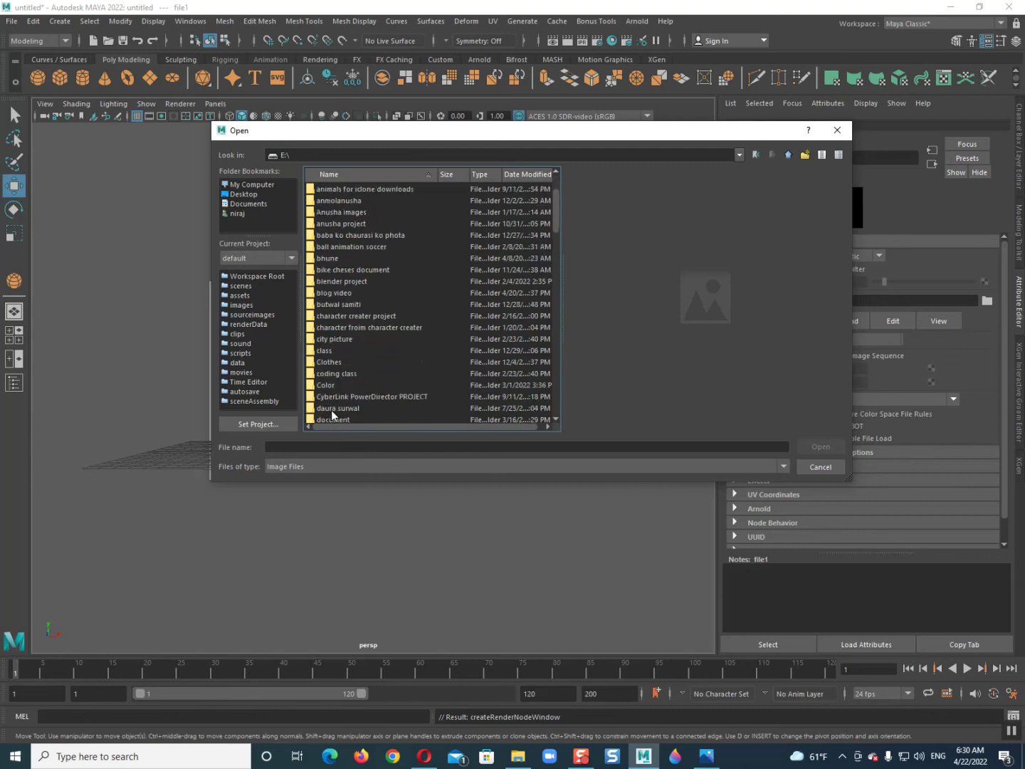
pyautogui.doubleClick(331, 386)
pyautogui.scroll(-5, 343, 372)
pyautogui.scroll(-5, 333, 399)
pyautogui.doubleClick(332, 399)
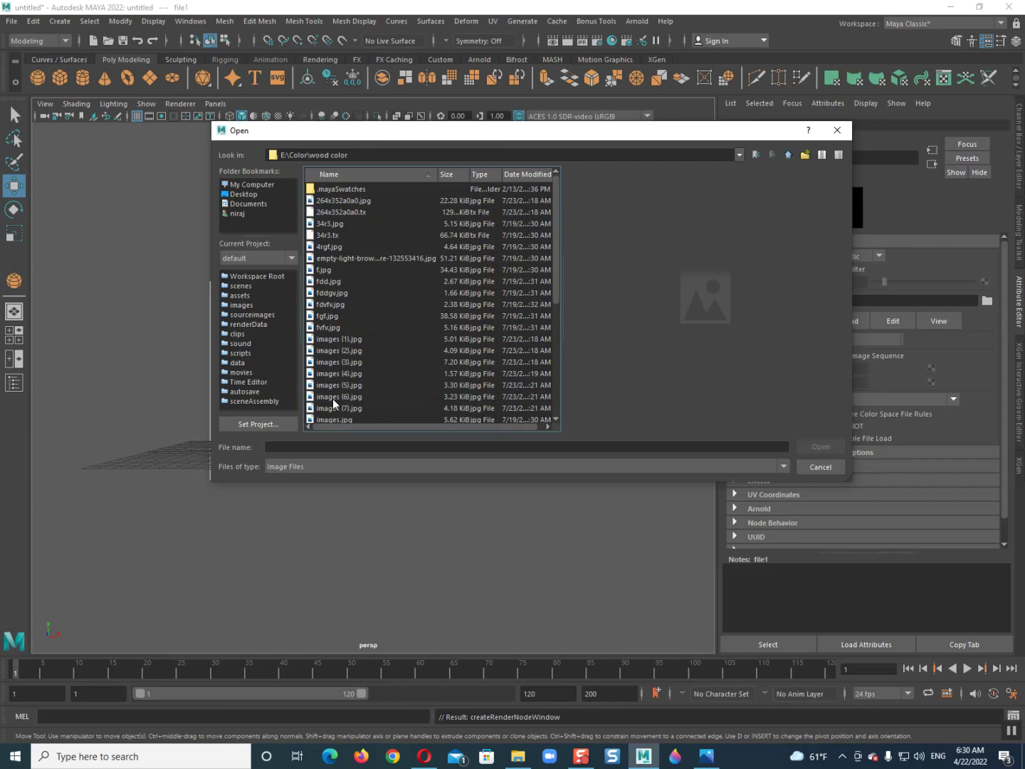
pyautogui.click(338, 200)
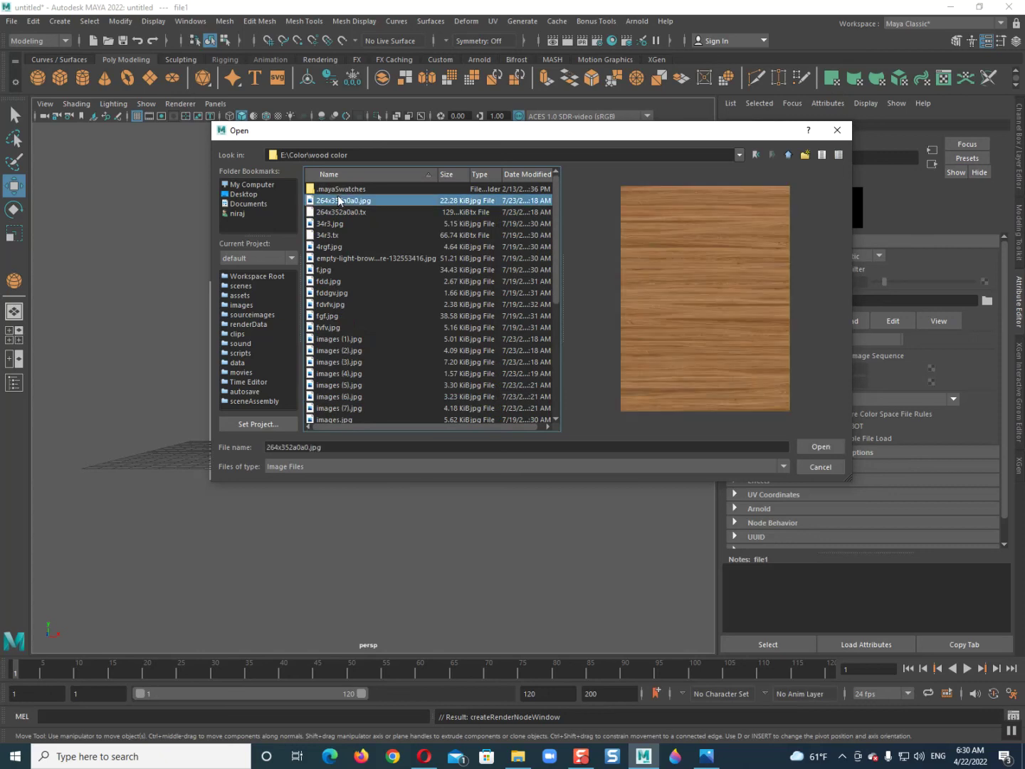
pyautogui.press('Down')
pyautogui.press('Down')
pyautogui.press('Down')
pyautogui.press('Down')
pyautogui.press('Return')
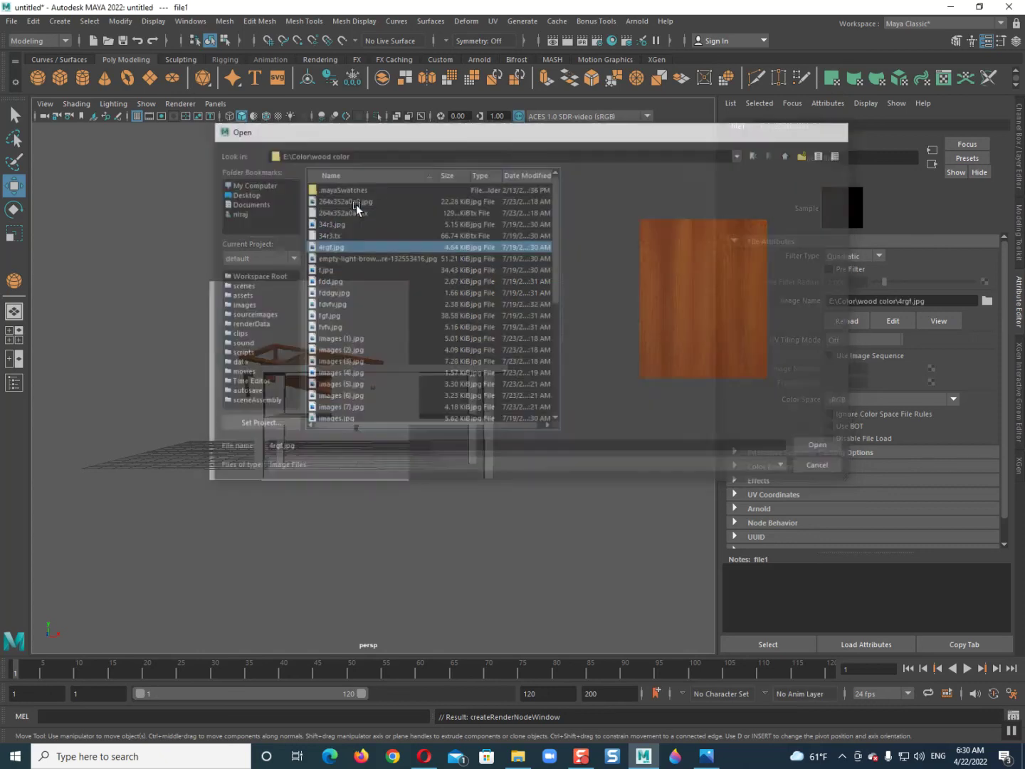
pyautogui.press('6')
# Step: Select the table's inset top panel and call up its material options
pyautogui.moveTo(403, 489)
pyautogui.keyDown('alt'); pyautogui.mouseDown()
pyautogui.moveTo(409, 509)
pyautogui.moveTo(336, 516)
pyautogui.moveTo(356, 509)
pyautogui.moveTo(330, 505)
pyautogui.moveTo(506, 489)
pyautogui.moveTo(497, 502)
pyautogui.moveTo(322, 512)
pyautogui.moveTo(298, 524)
pyautogui.moveTo(410, 397)
pyautogui.mouseUp(); pyautogui.keyUp('alt')
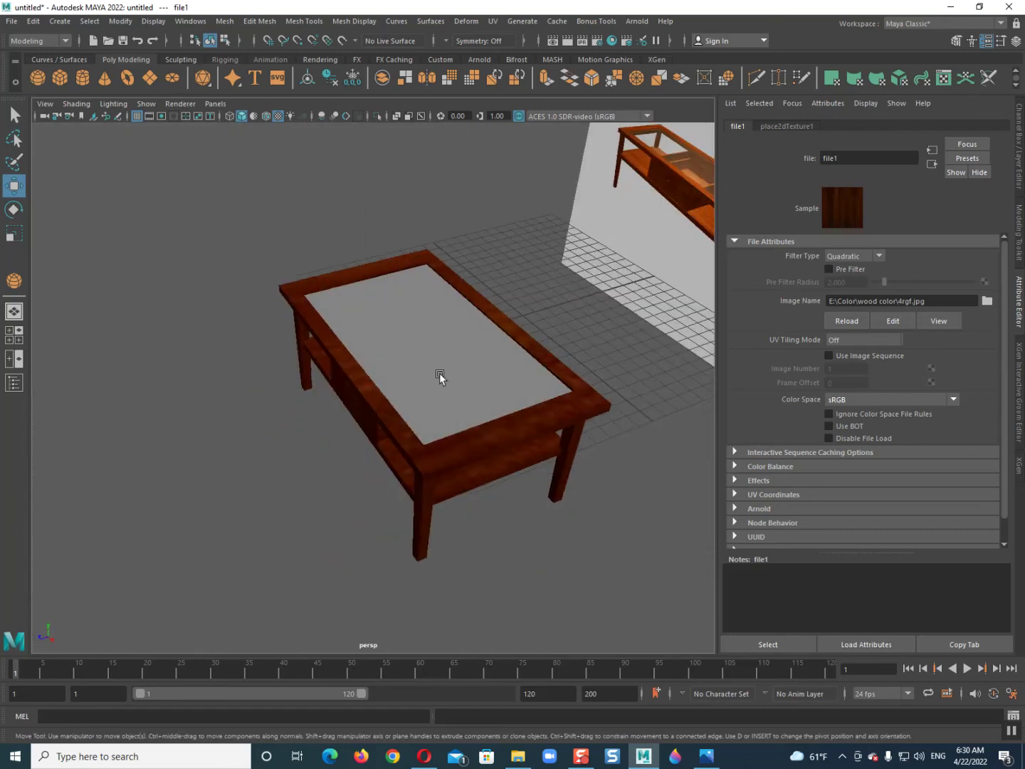
pyautogui.click(410, 397)
pyautogui.moveTo(298, 463)
pyautogui.keyDown('alt'); pyautogui.mouseDown()
pyautogui.moveTo(364, 431)
pyautogui.moveTo(343, 419)
pyautogui.mouseUp(); pyautogui.keyUp('alt')
pyautogui.moveTo(375, 390); pyautogui.dragTo(351, 722, button='right')
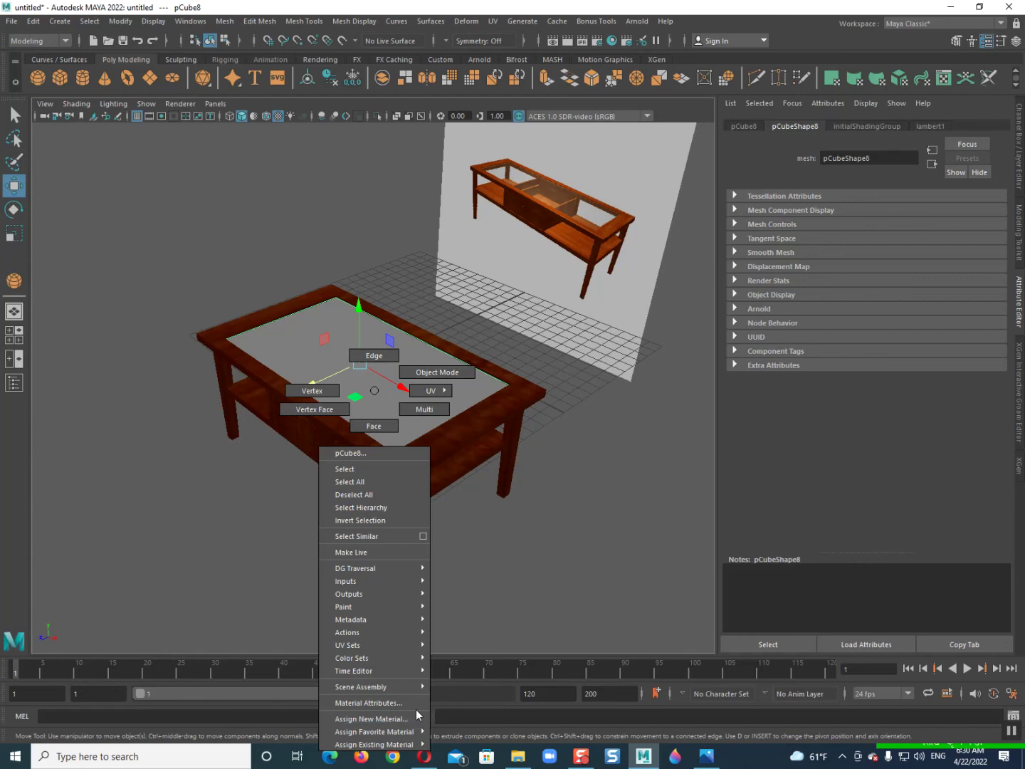
# Step: Give the top a new Phong E with near-white colour and raised transparency
pyautogui.moveTo(373, 732)
pyautogui.click(474, 705)
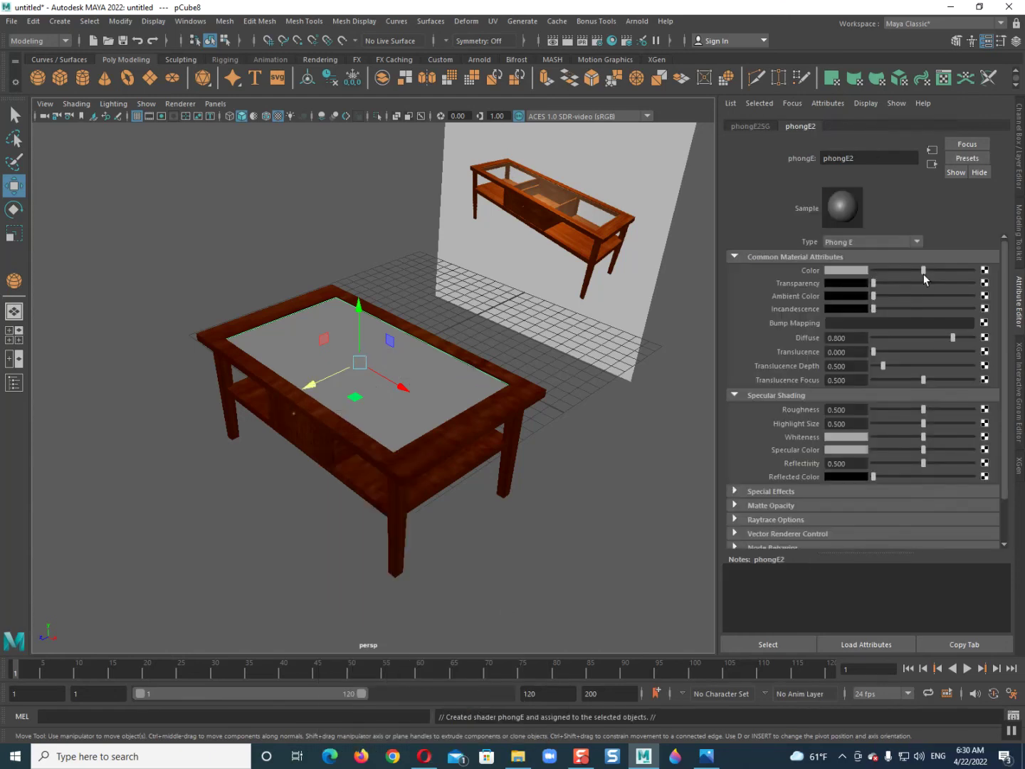
pyautogui.click(856, 269)
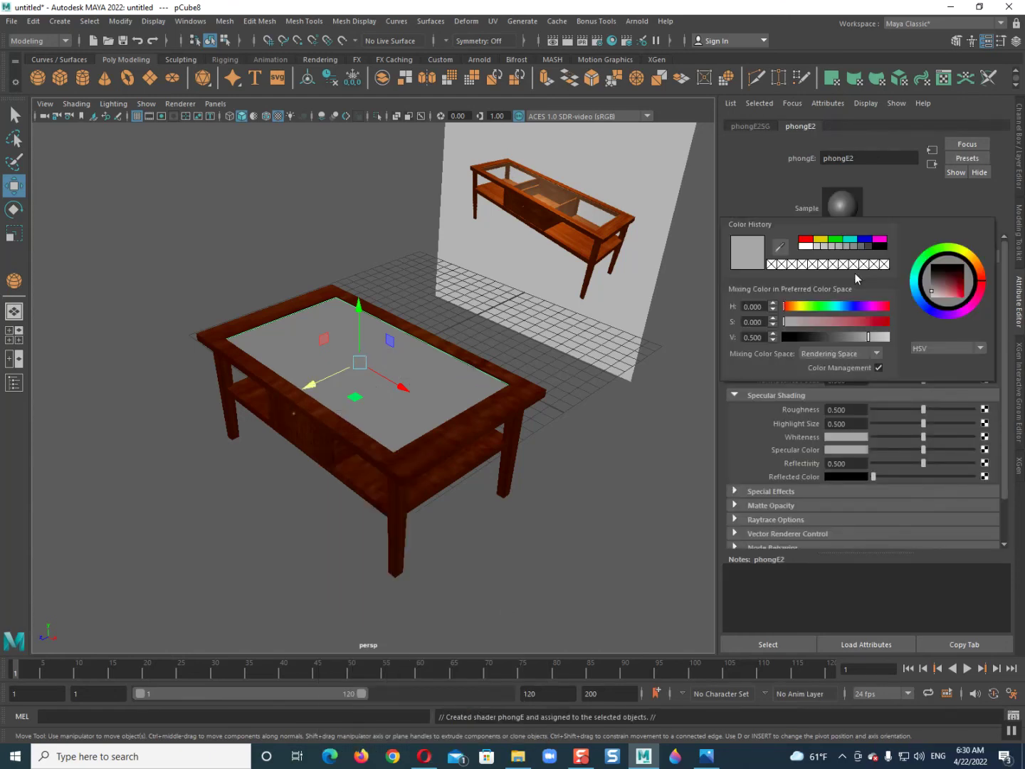
pyautogui.click(806, 241)
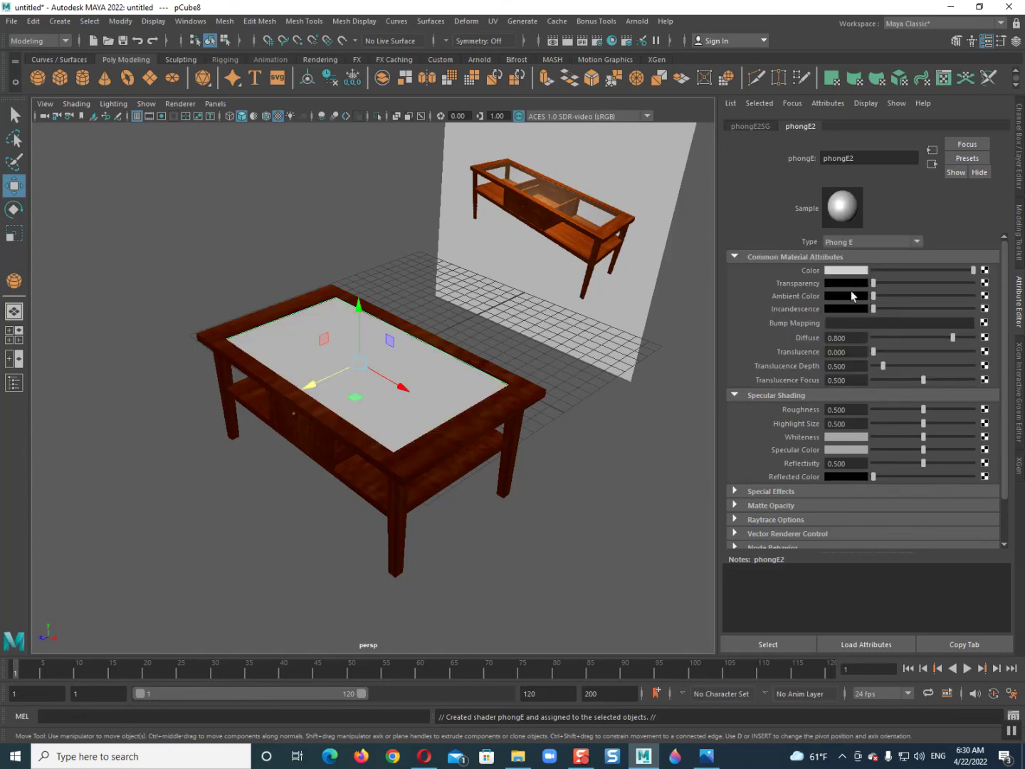
pyautogui.moveTo(875, 285); pyautogui.dragTo(888, 283)
pyautogui.moveTo(925, 276); pyautogui.dragTo(951, 276)
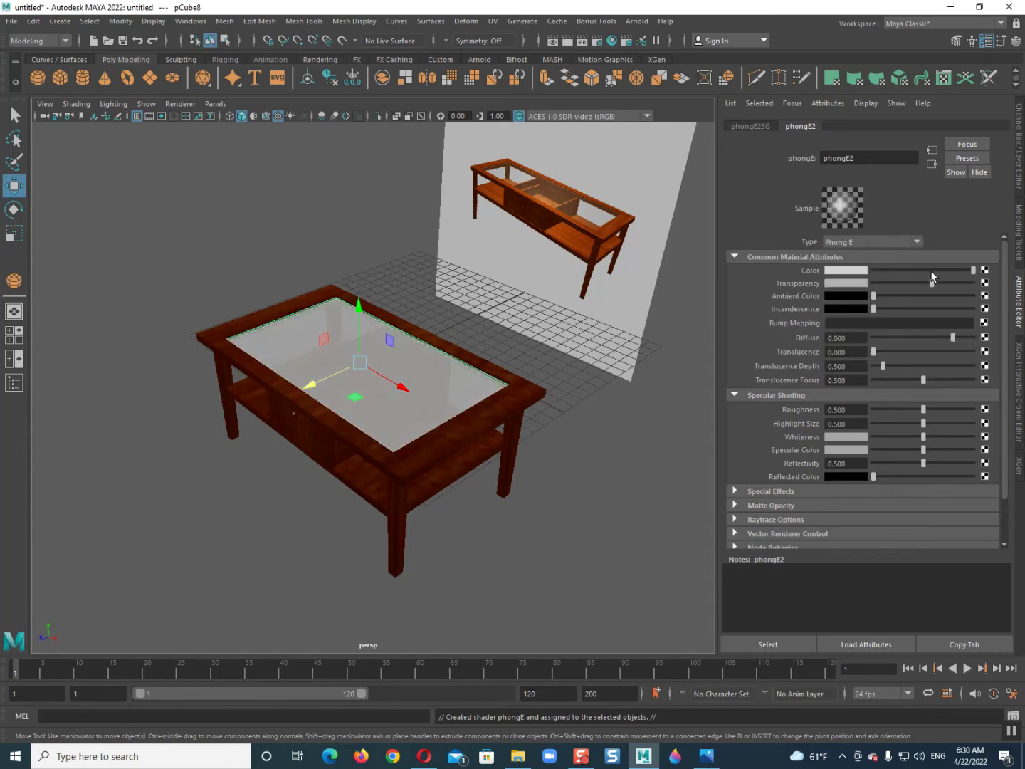
pyautogui.click(517, 565)
pyautogui.moveTo(517, 564)
pyautogui.keyDown('alt'); pyautogui.mouseDown()
pyautogui.moveTo(453, 544)
pyautogui.moveTo(543, 548)
pyautogui.moveTo(459, 563)
pyautogui.moveTo(368, 518)
pyautogui.moveTo(321, 530)
pyautogui.moveTo(413, 545)
pyautogui.mouseUp(); pyautogui.keyUp('alt')
pyautogui.moveTo(294, 495)
pyautogui.keyDown('alt'); pyautogui.mouseDown()
pyautogui.moveTo(288, 483)
pyautogui.moveTo(320, 471)
pyautogui.moveTo(457, 465)
pyautogui.mouseUp(); pyautogui.keyUp('alt')
# Step: Invert the selection from the drawer and combine the other parts into pCube11
pyautogui.click(285, 412)
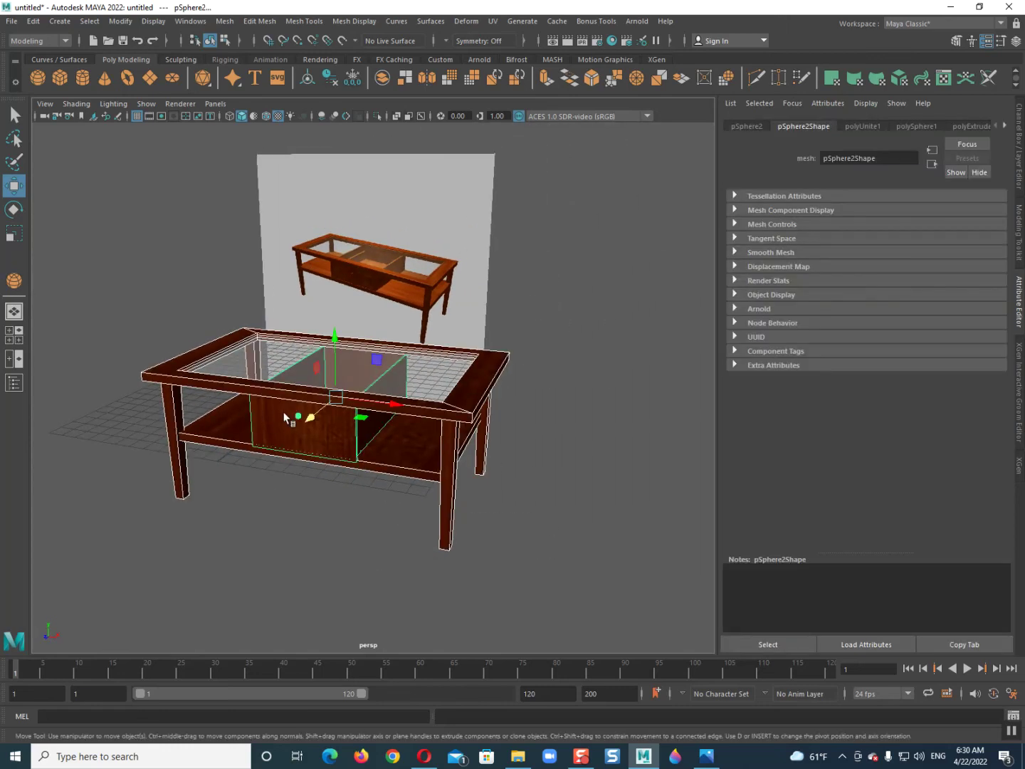
pyautogui.keyDown('alt'); pyautogui.moveTo(285, 412); pyautogui.dragTo(317, 384); pyautogui.keyUp('alt')
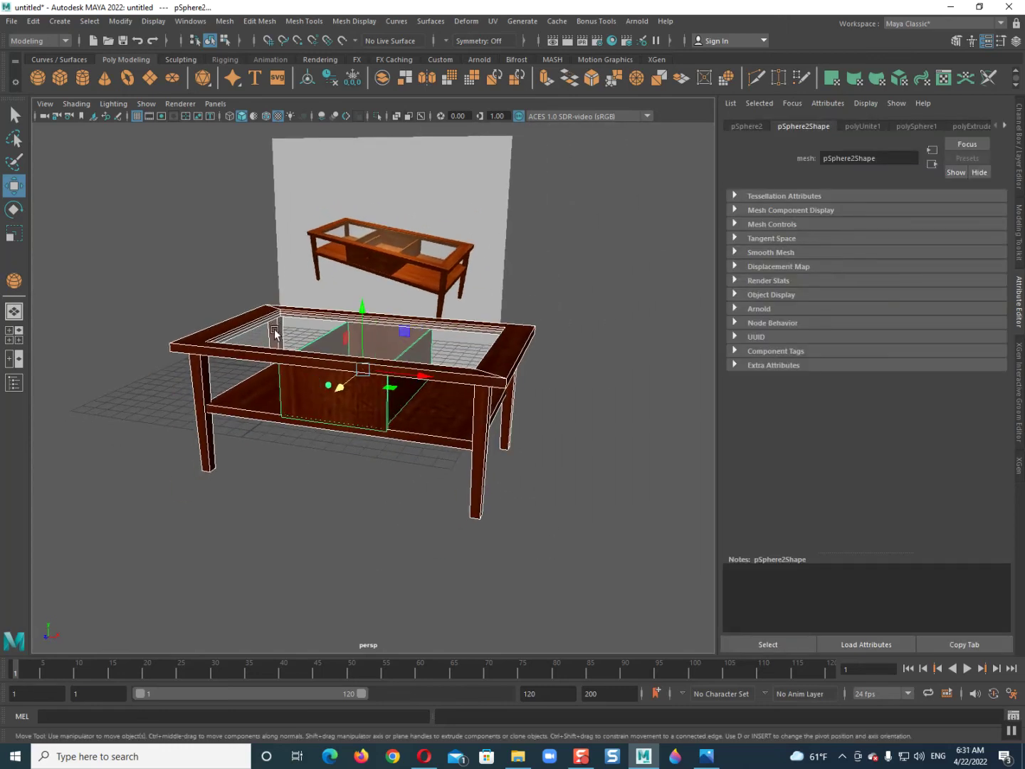
pyautogui.moveTo(308, 382); pyautogui.dragTo(299, 511, button='right')
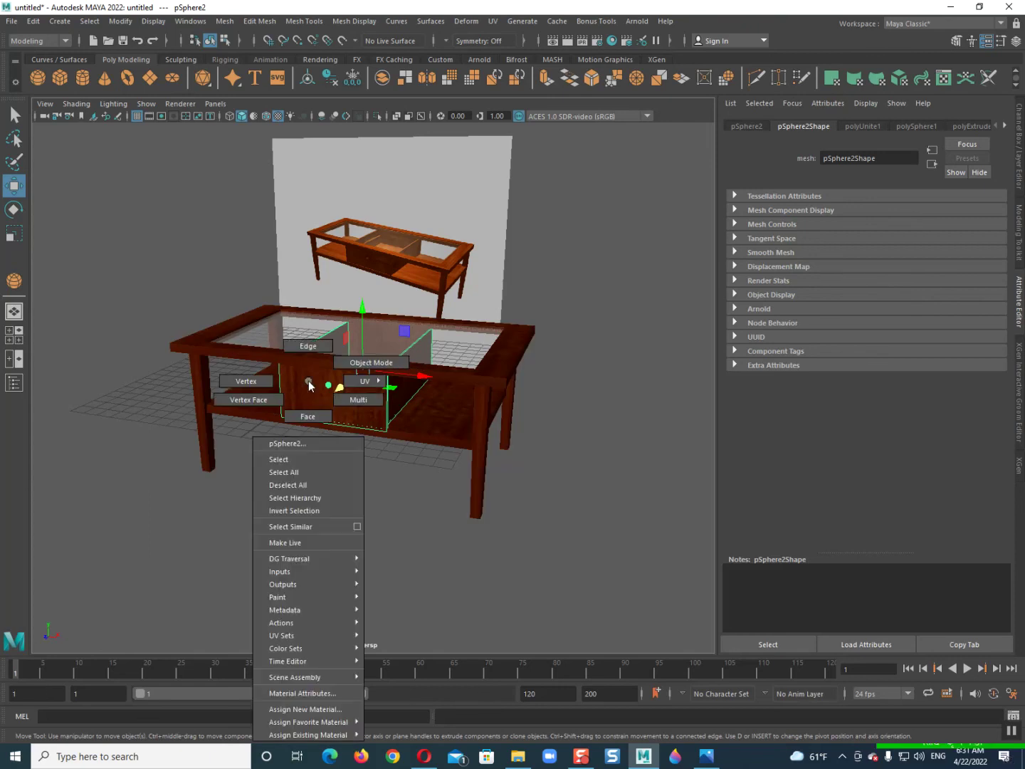
pyautogui.click(297, 511)
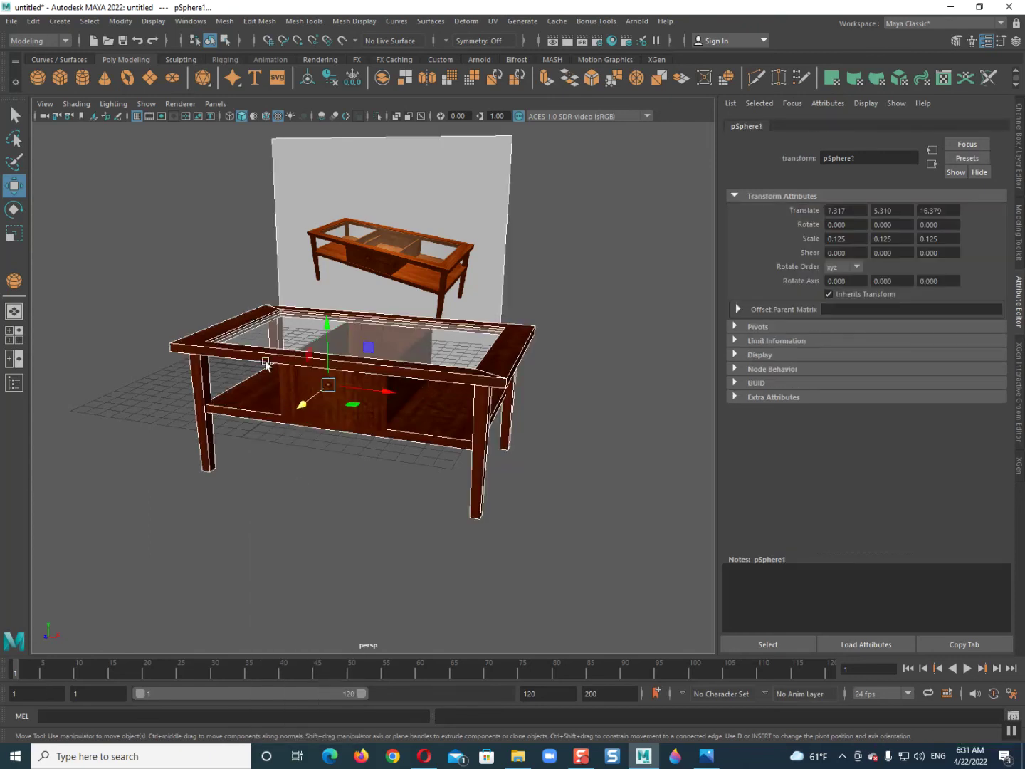
pyautogui.click(225, 25)
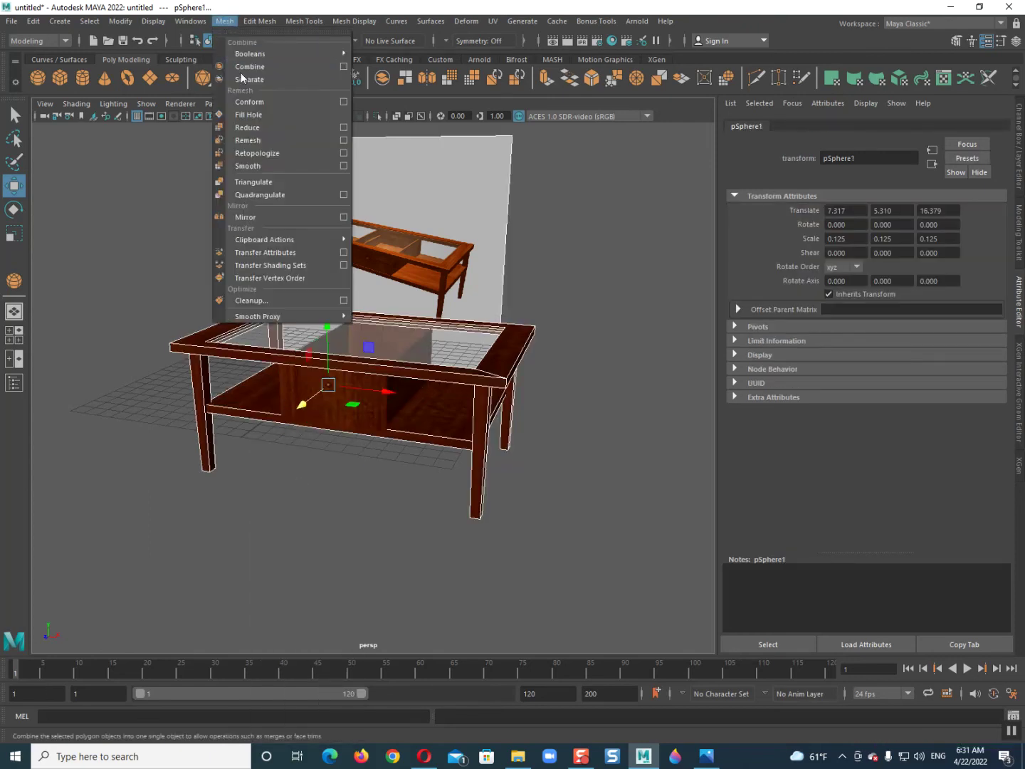
pyautogui.click(247, 68)
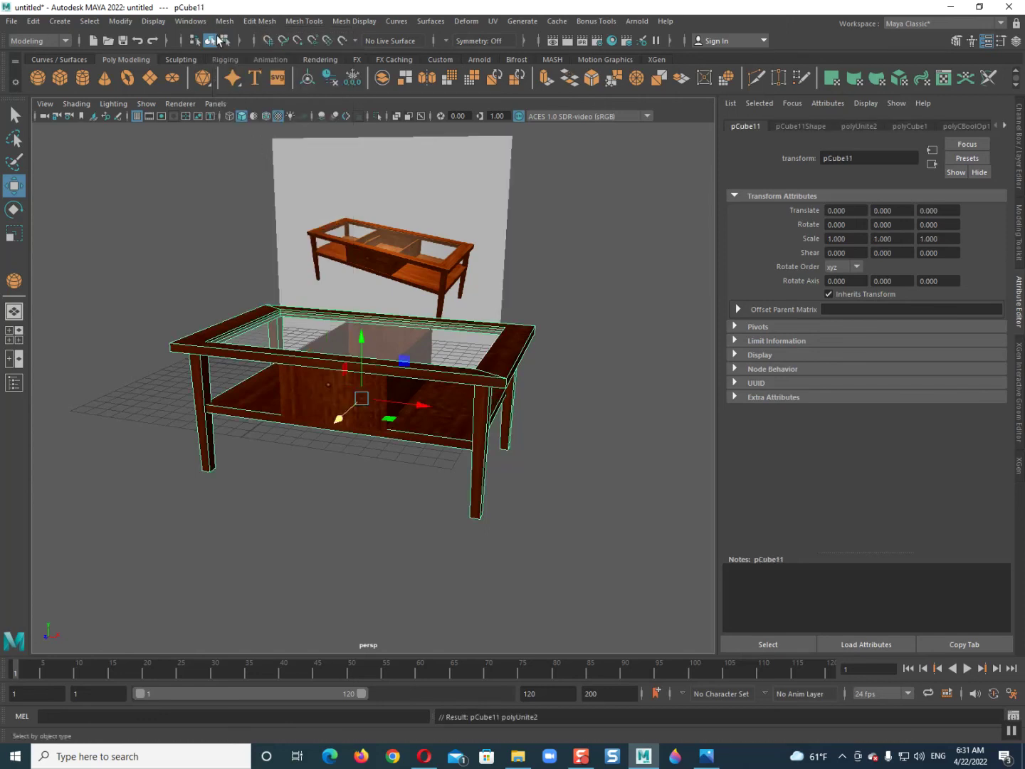
# Step: Delete the drawer's construction history and deselect
pyautogui.keyDown('shift'); pyautogui.moveTo(177, 359); pyautogui.dragTo(523, 545); pyautogui.keyUp('shift')
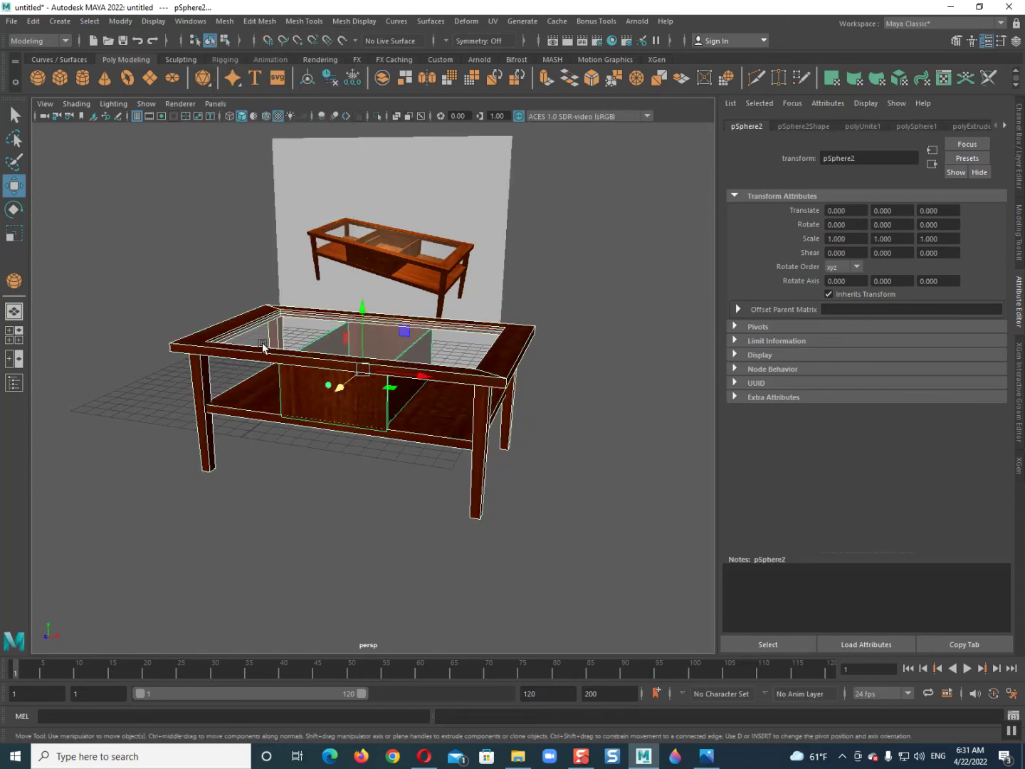
pyautogui.click(330, 77)
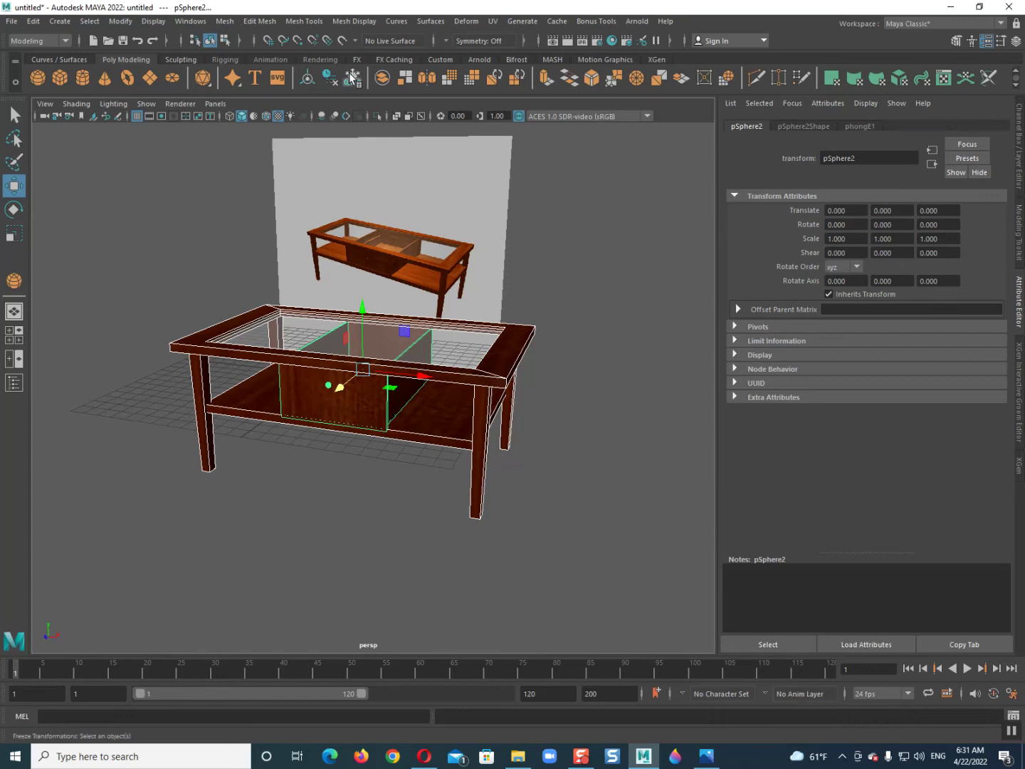
pyautogui.click(277, 441)
pyautogui.moveTo(287, 433)
pyautogui.keyDown('alt'); pyautogui.mouseDown()
pyautogui.moveTo(416, 453)
pyautogui.moveTo(551, 438)
pyautogui.moveTo(393, 473)
pyautogui.moveTo(475, 471)
pyautogui.moveTo(359, 438)
pyautogui.moveTo(365, 452)
pyautogui.moveTo(406, 450)
pyautogui.moveTo(392, 467)
pyautogui.moveTo(394, 450)
pyautogui.mouseUp(); pyautogui.keyUp('alt')
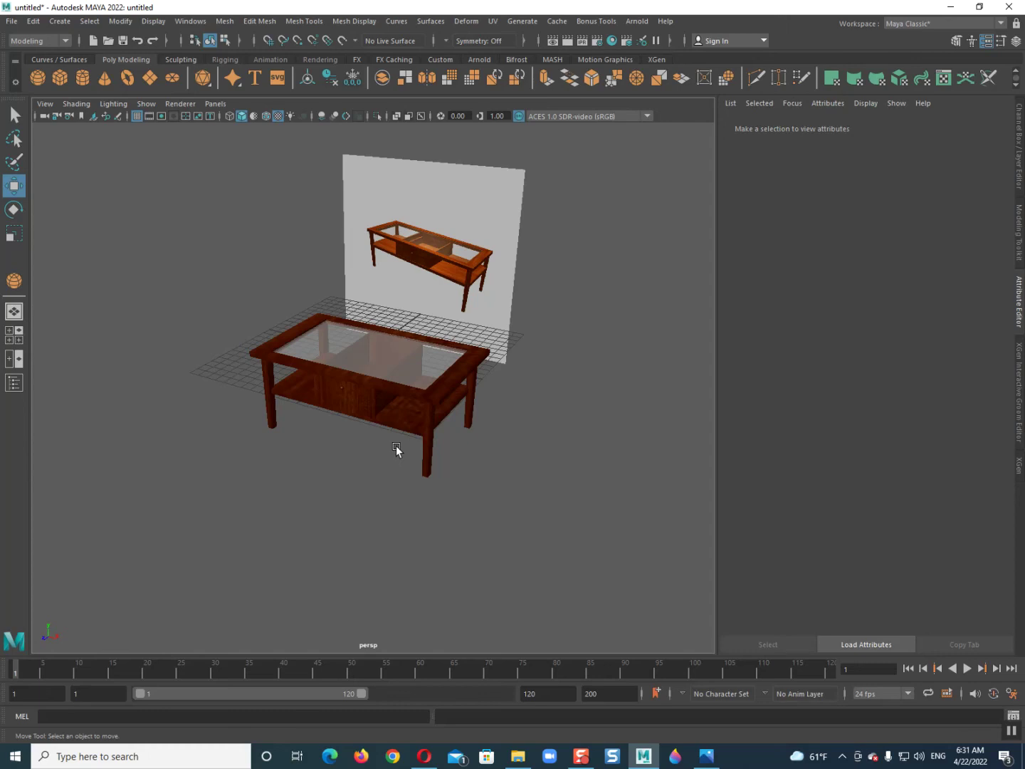
# Step: Delete layer1 and the reference image plane, then orbit around the lone table
pyautogui.hotkey('ctrl', 'a')
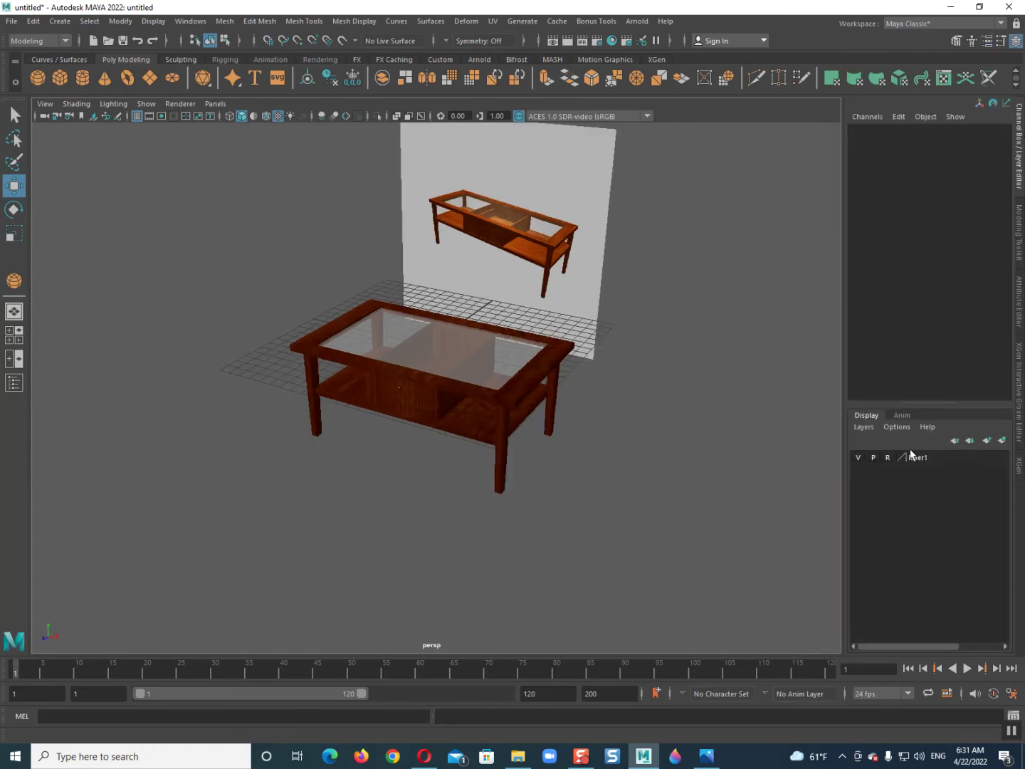
pyautogui.rightClick(915, 457)
pyautogui.click(925, 581)
pyautogui.click(526, 264)
pyautogui.press('Delete')
pyautogui.moveTo(403, 491)
pyautogui.keyDown('alt'); pyautogui.mouseDown()
pyautogui.moveTo(414, 484)
pyautogui.moveTo(424, 502)
pyautogui.mouseUp(); pyautogui.keyUp('alt')
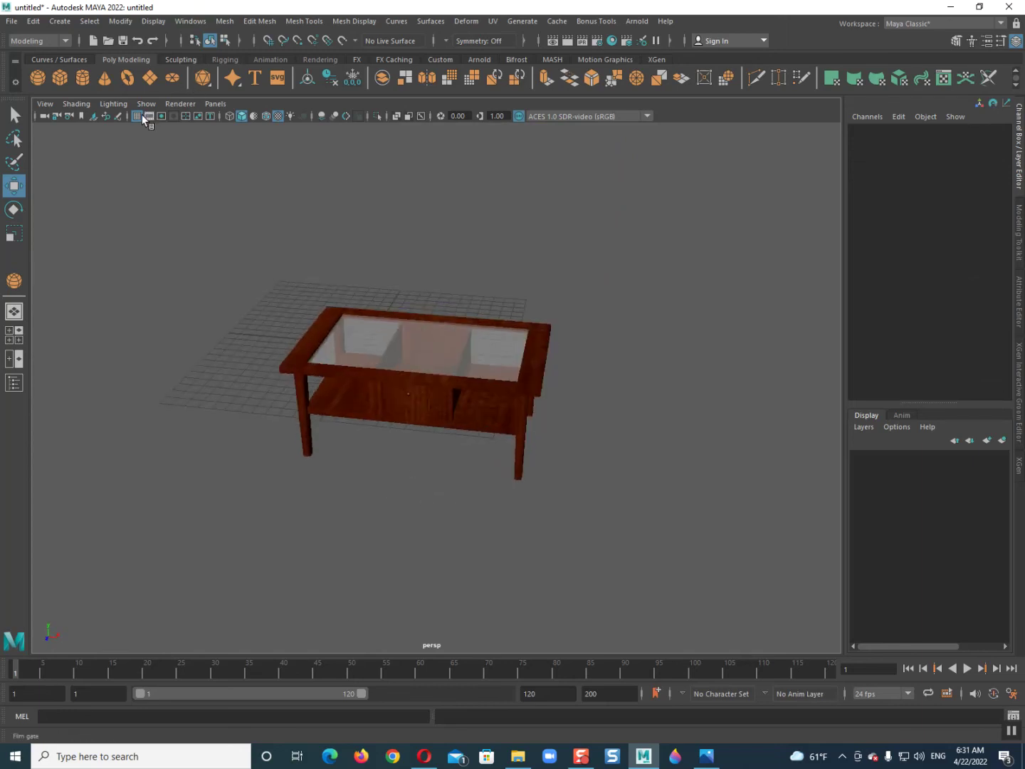
pyautogui.moveTo(222, 319)
pyautogui.keyDown('alt'); pyautogui.mouseDown()
pyautogui.moveTo(217, 301)
pyautogui.moveTo(194, 306)
pyautogui.mouseUp(); pyautogui.keyUp('alt')
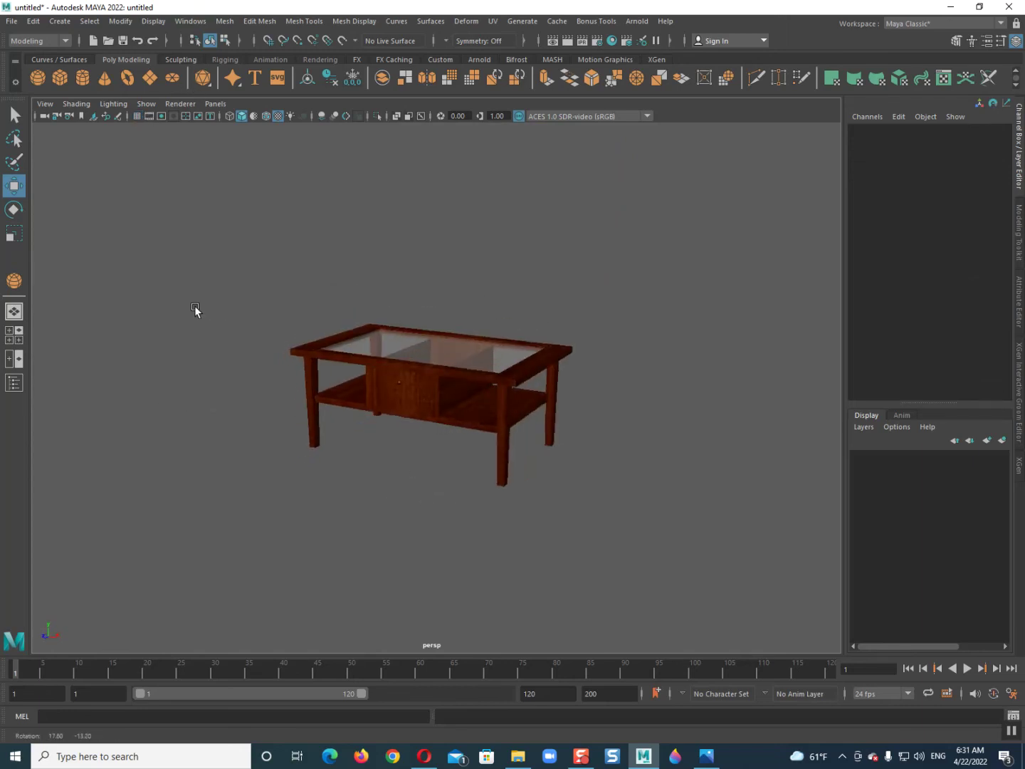